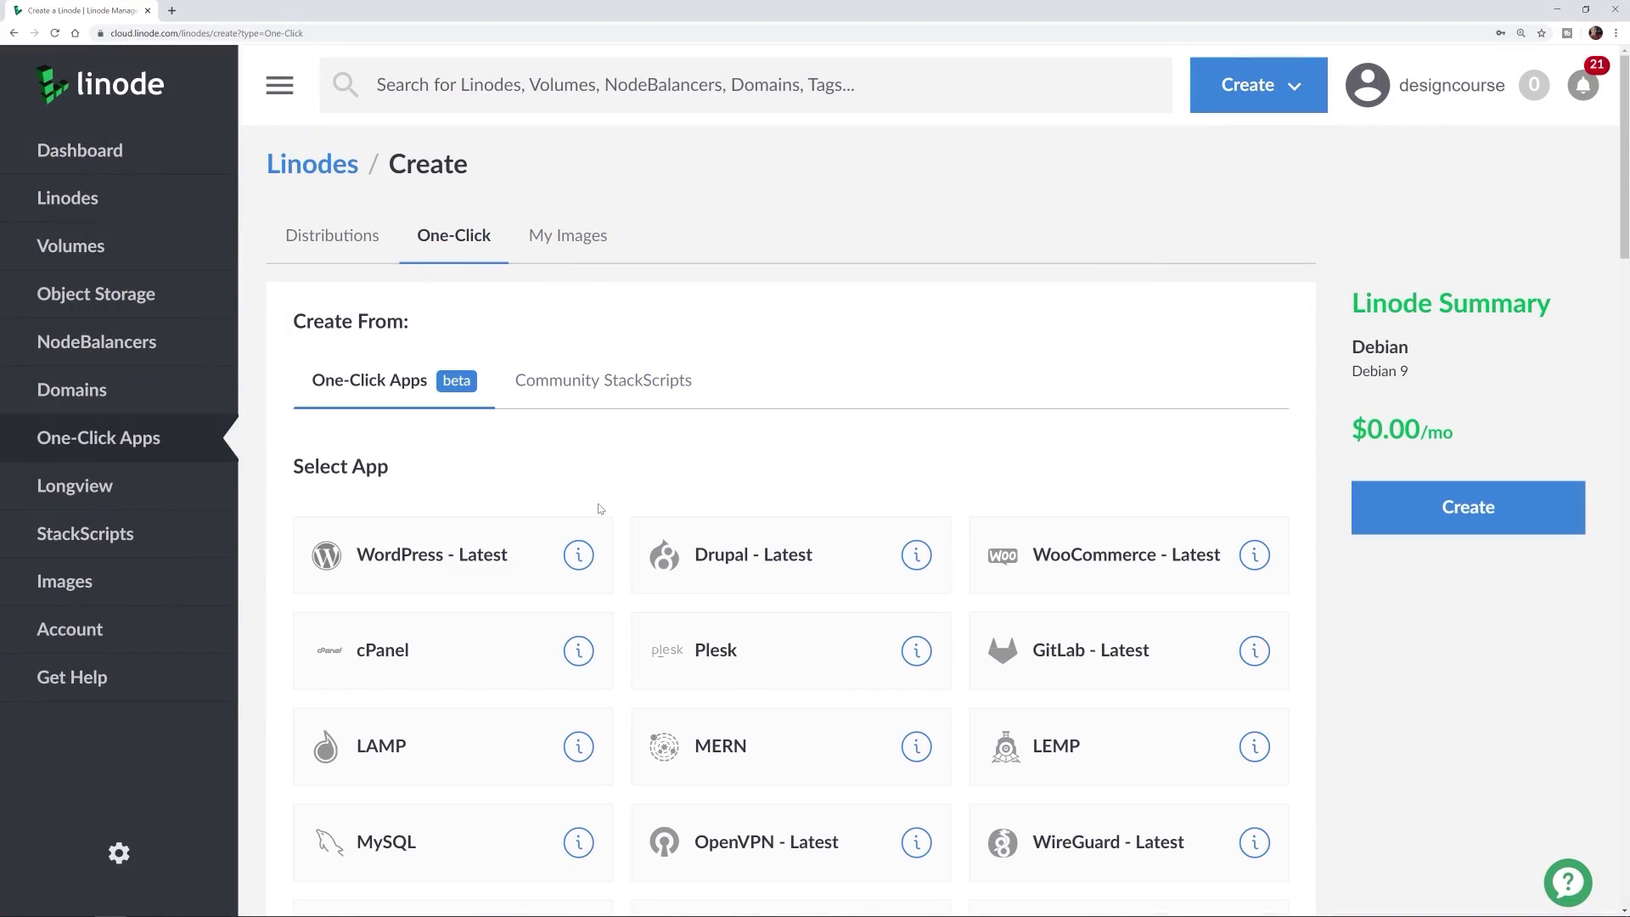
Choose the WordPress one-click app and set the server region to Atlanta, GA
{"action": "left_click", "coordinate": [474, 547]}
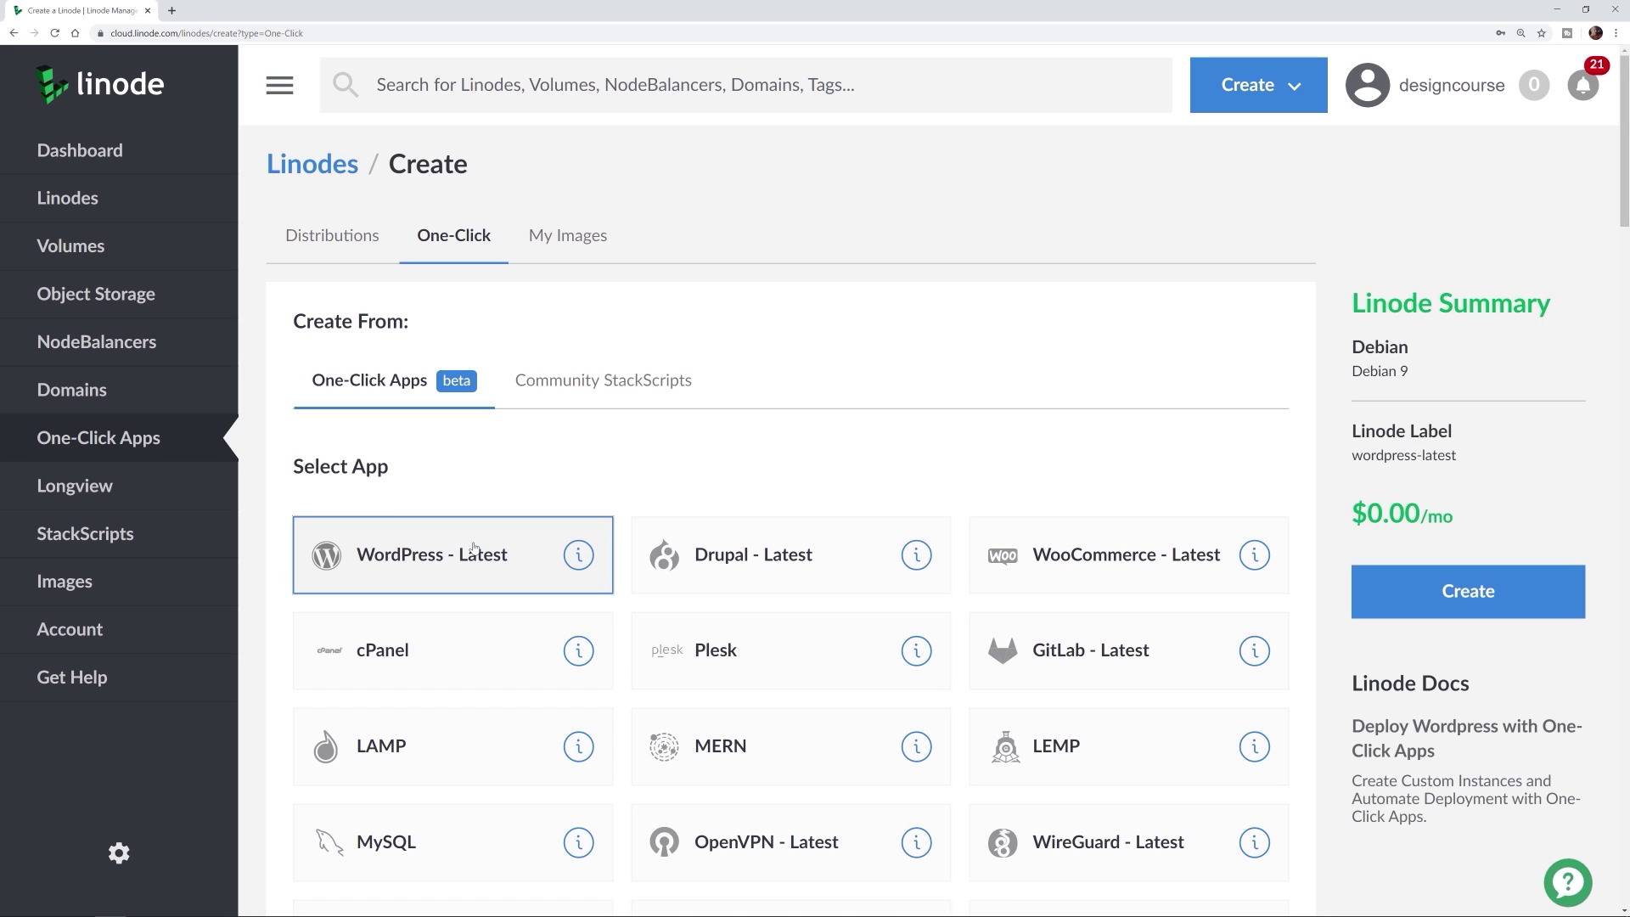
{"action": "left_click", "coordinate": [1402, 590]}
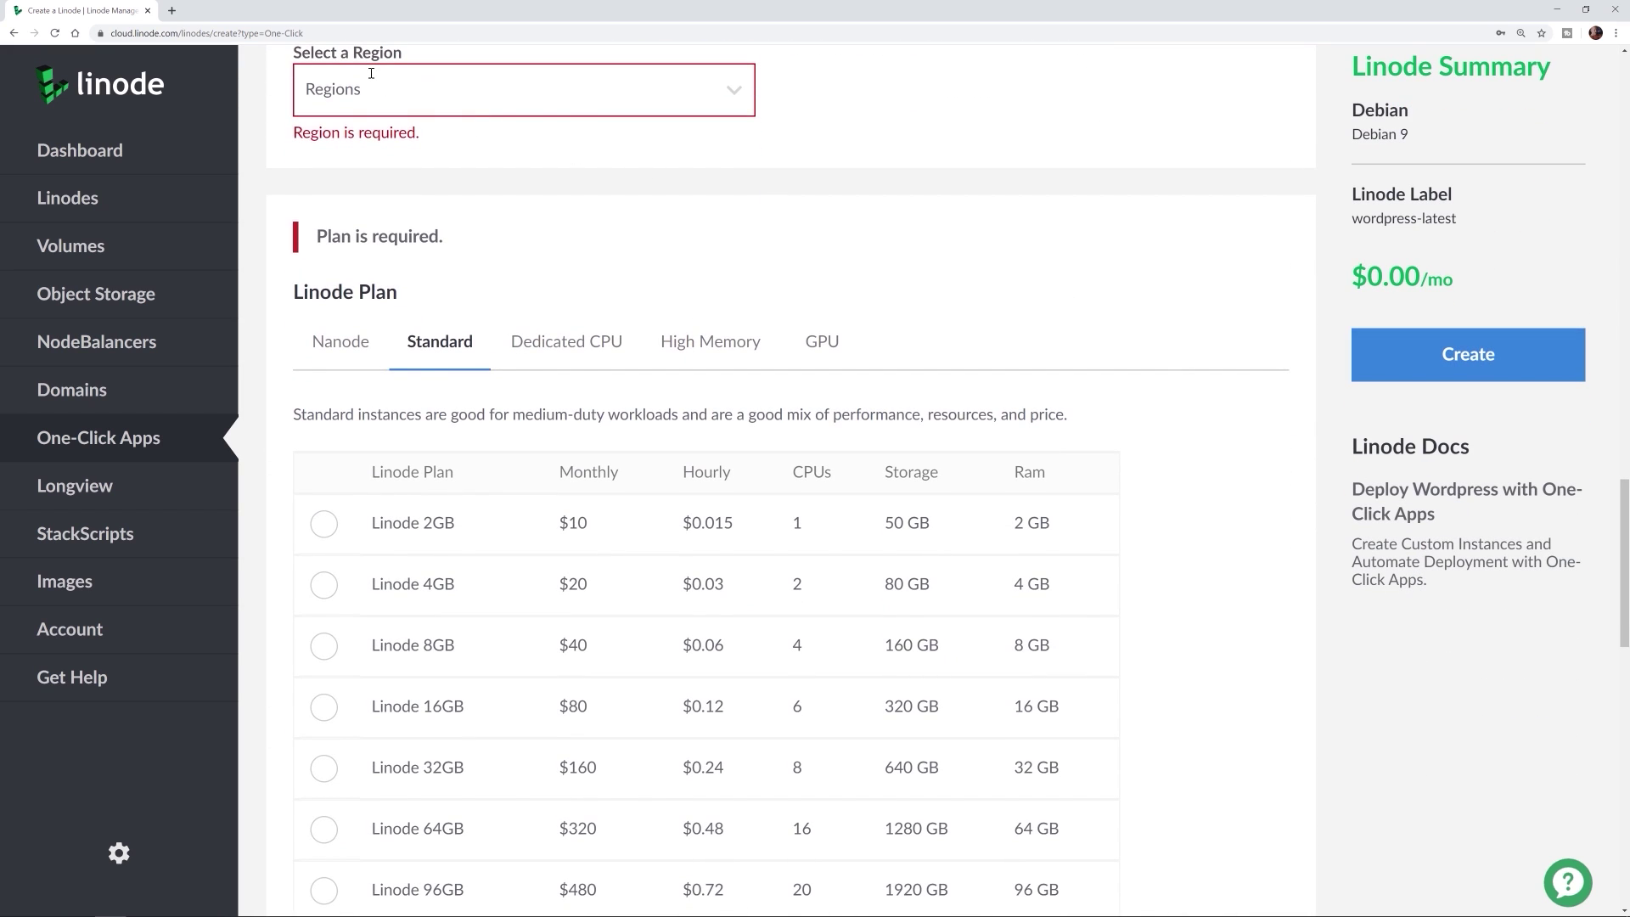
{"action": "left_click", "coordinate": [367, 89]}
{"action": "left_click", "coordinate": [396, 212]}
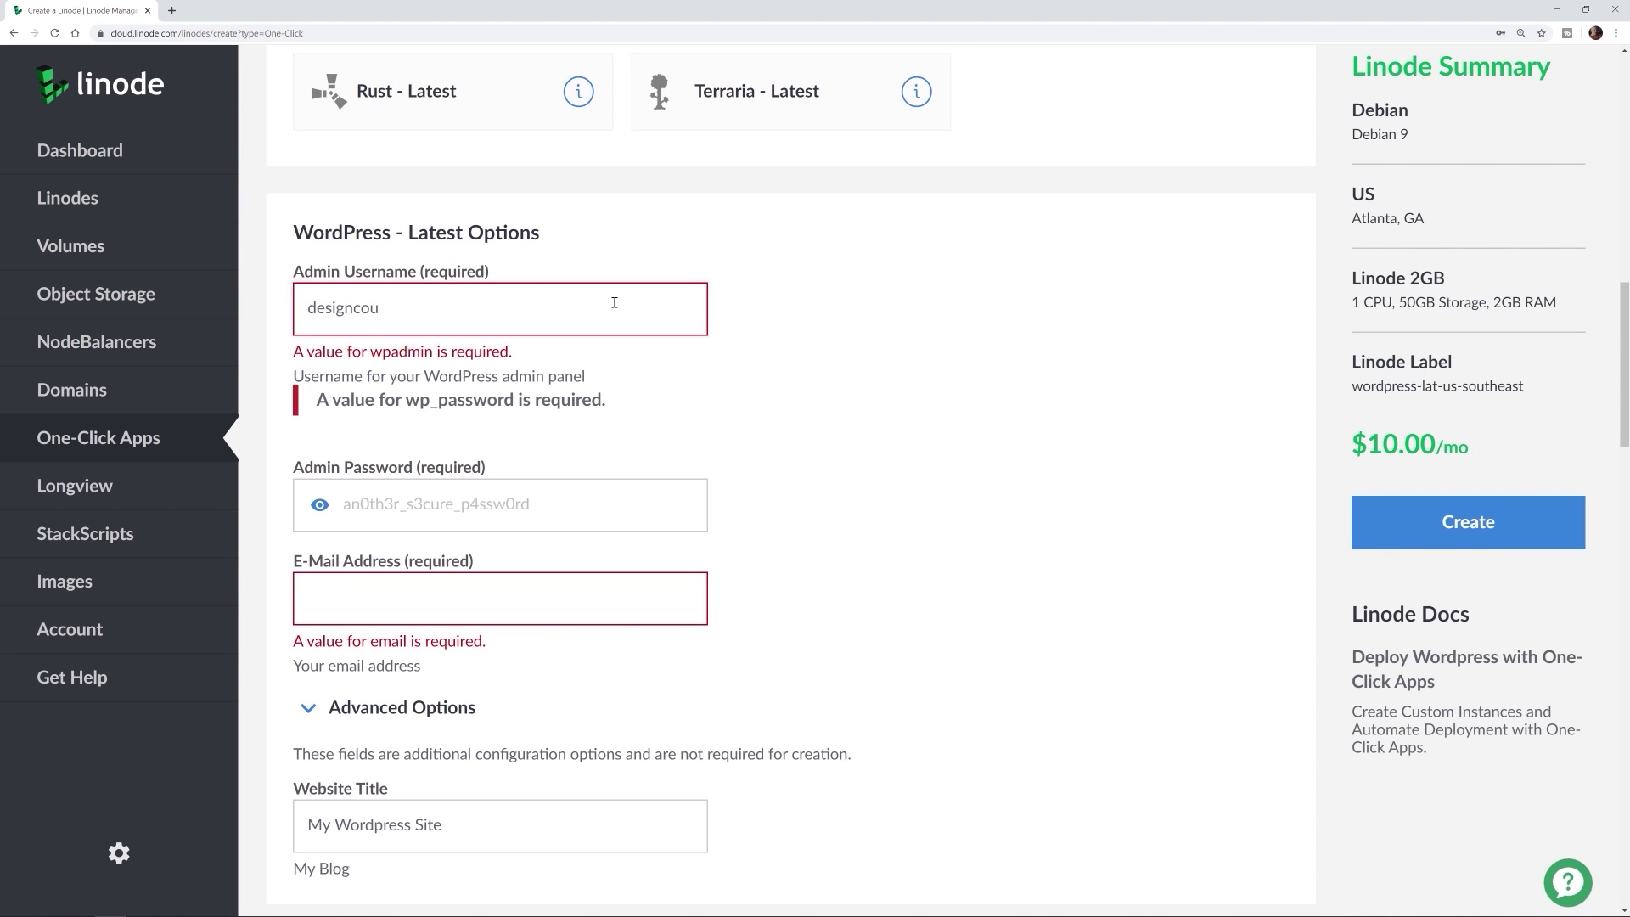
Fill in the admin username, password and e-mail, then create the WordPress server
{"action": "type", "text": "rse"}
{"action": "key", "text": "Tab"}
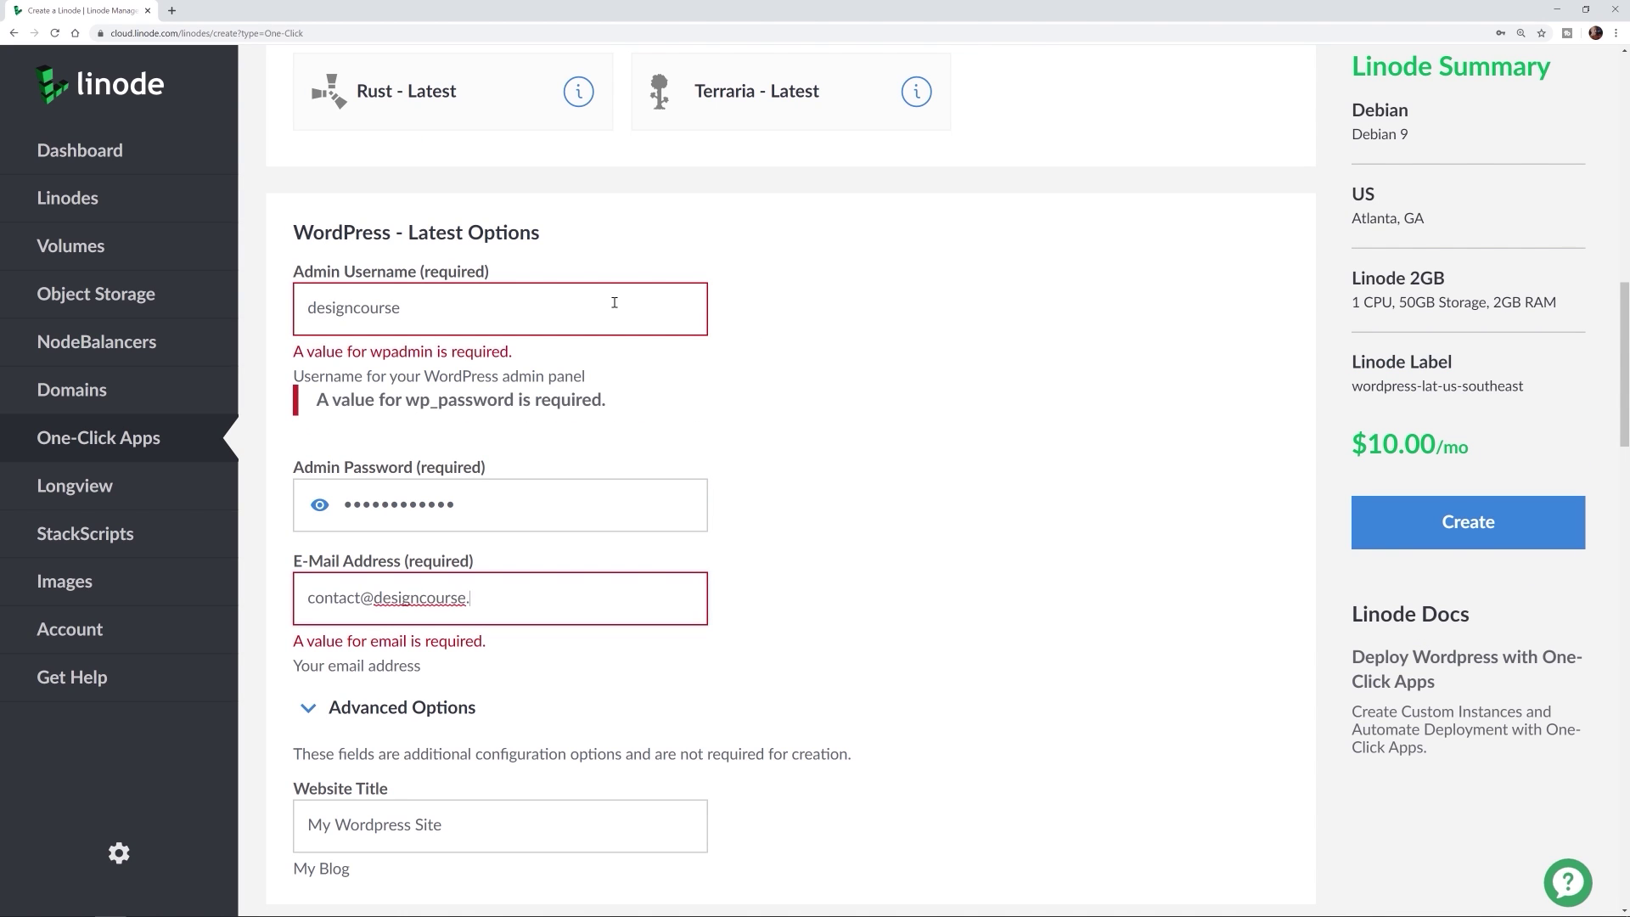
{"action": "type", "text": "com"}
{"action": "scroll", "coordinate": [613, 303], "scroll_direction": "down", "scroll_amount": 3}
{"action": "left_click", "coordinate": [1428, 516]}
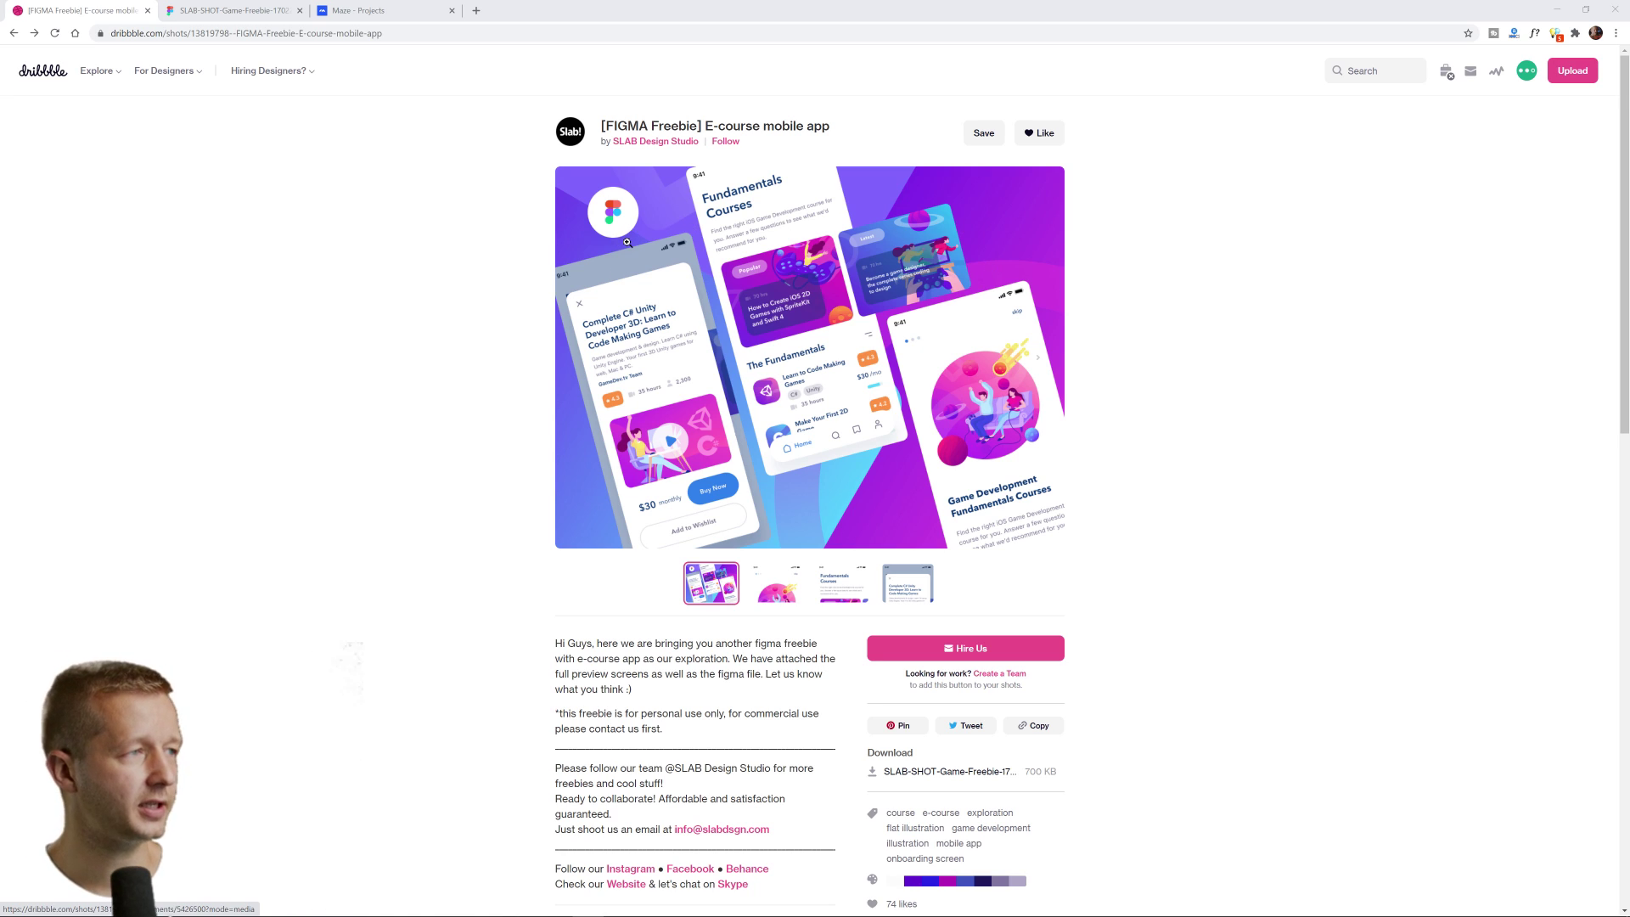
Look over the E-course mobile app shot, zooming the page to 150% and back to 110%
{"action": "left_click_drag", "start_coordinate": [618, 124], "coordinate": [680, 125]}
{"action": "left_click", "coordinate": [745, 124]}
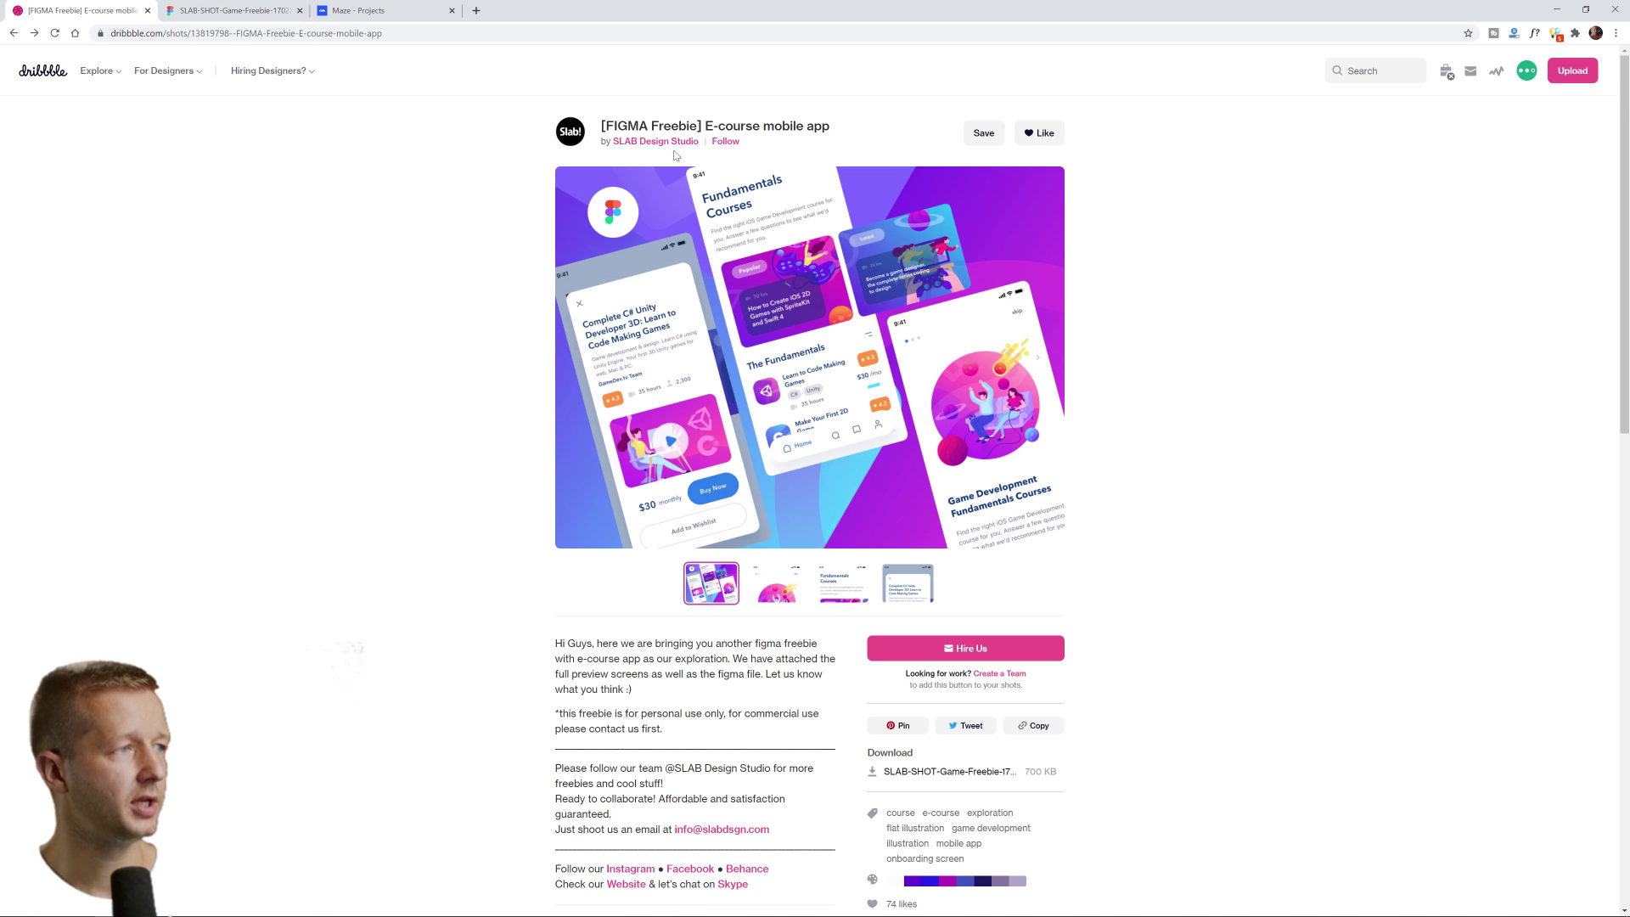
{"action": "key", "text": "ctrl+plus"}
{"action": "key", "text": "ctrl+plus"}
{"action": "key", "text": "ctrl+plus"}
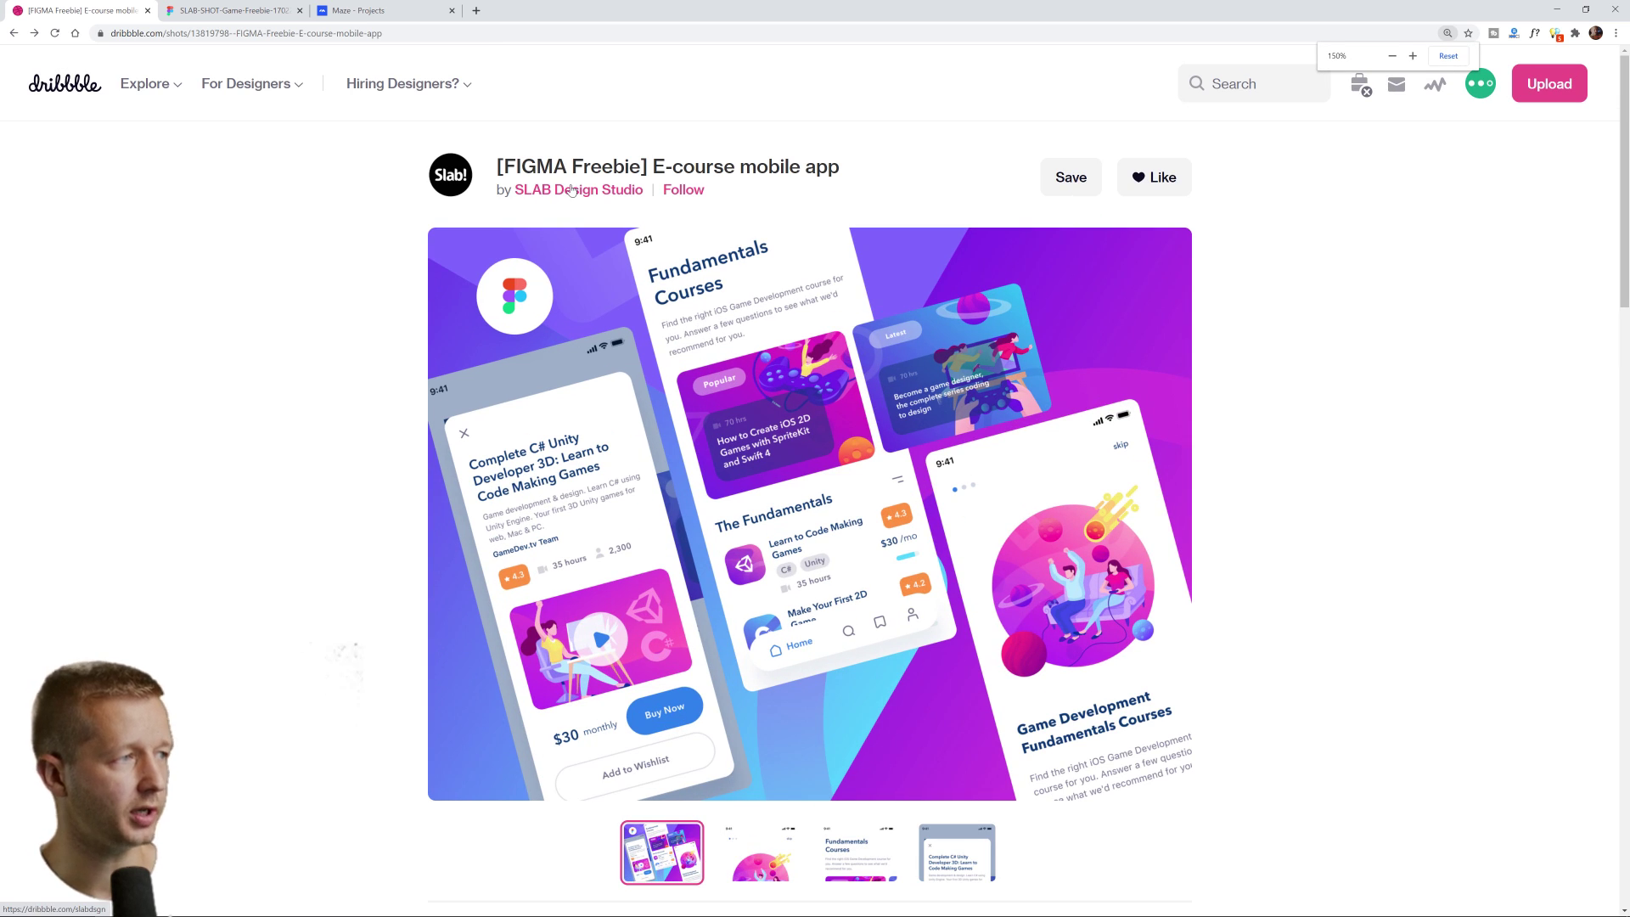
{"action": "key", "text": "ctrl+minus"}
{"action": "key", "text": "ctrl+minus"}
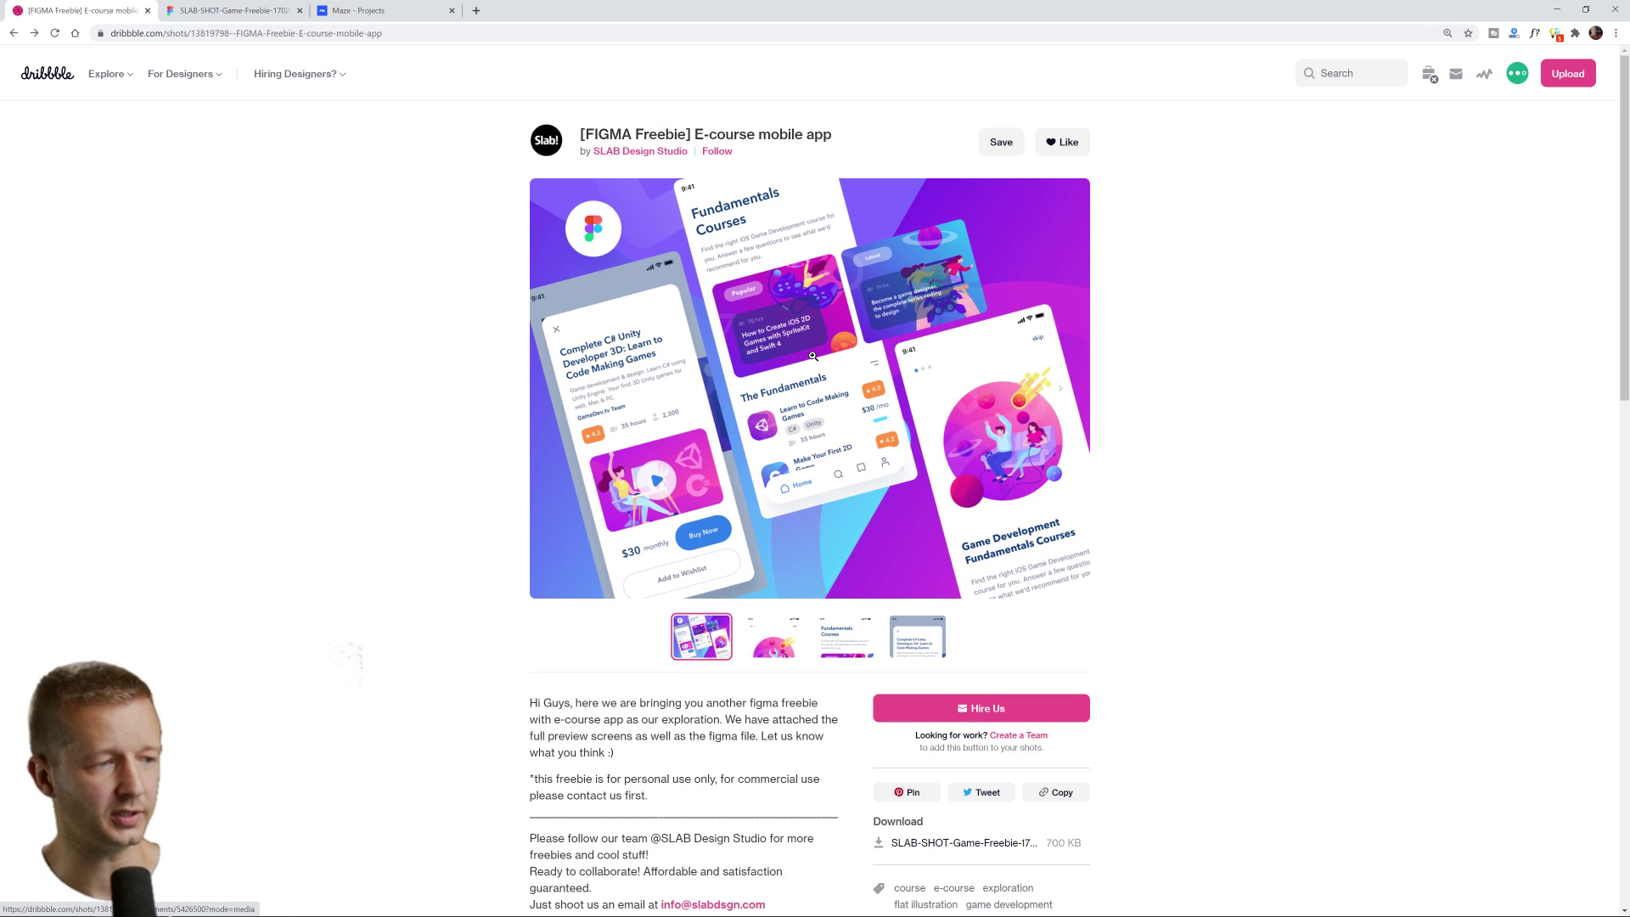
Look over the freebie's three Figma screens, then move to the Maze Projects page
{"action": "left_click", "coordinate": [218, 11]}
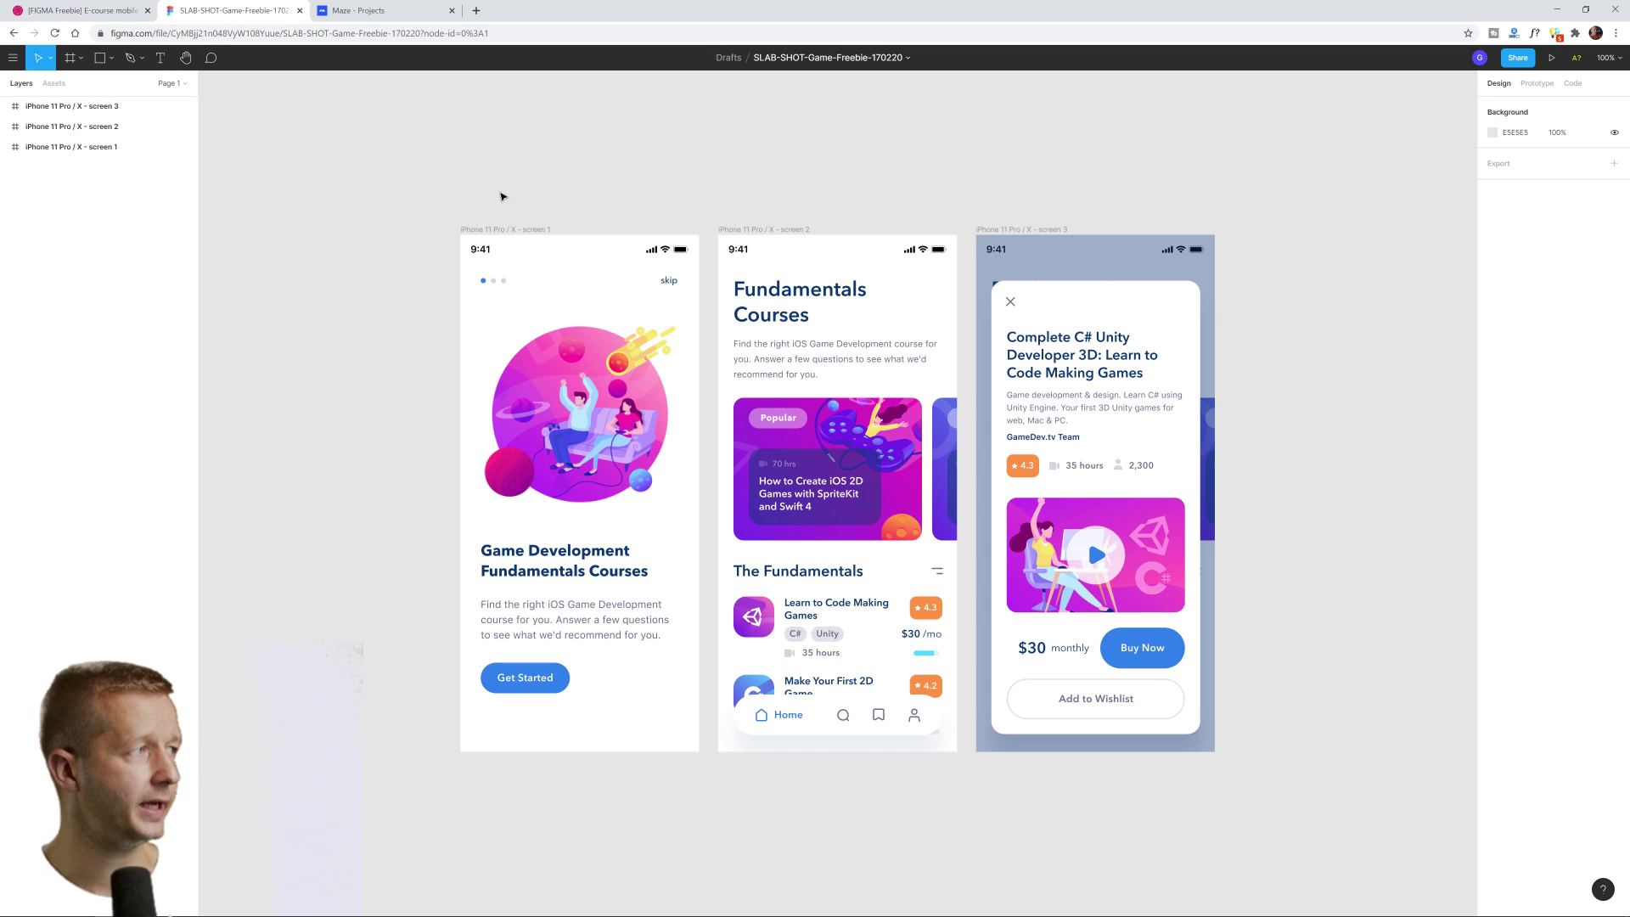
{"action": "left_click_drag", "start_coordinate": [721, 196], "coordinate": [648, 182]}
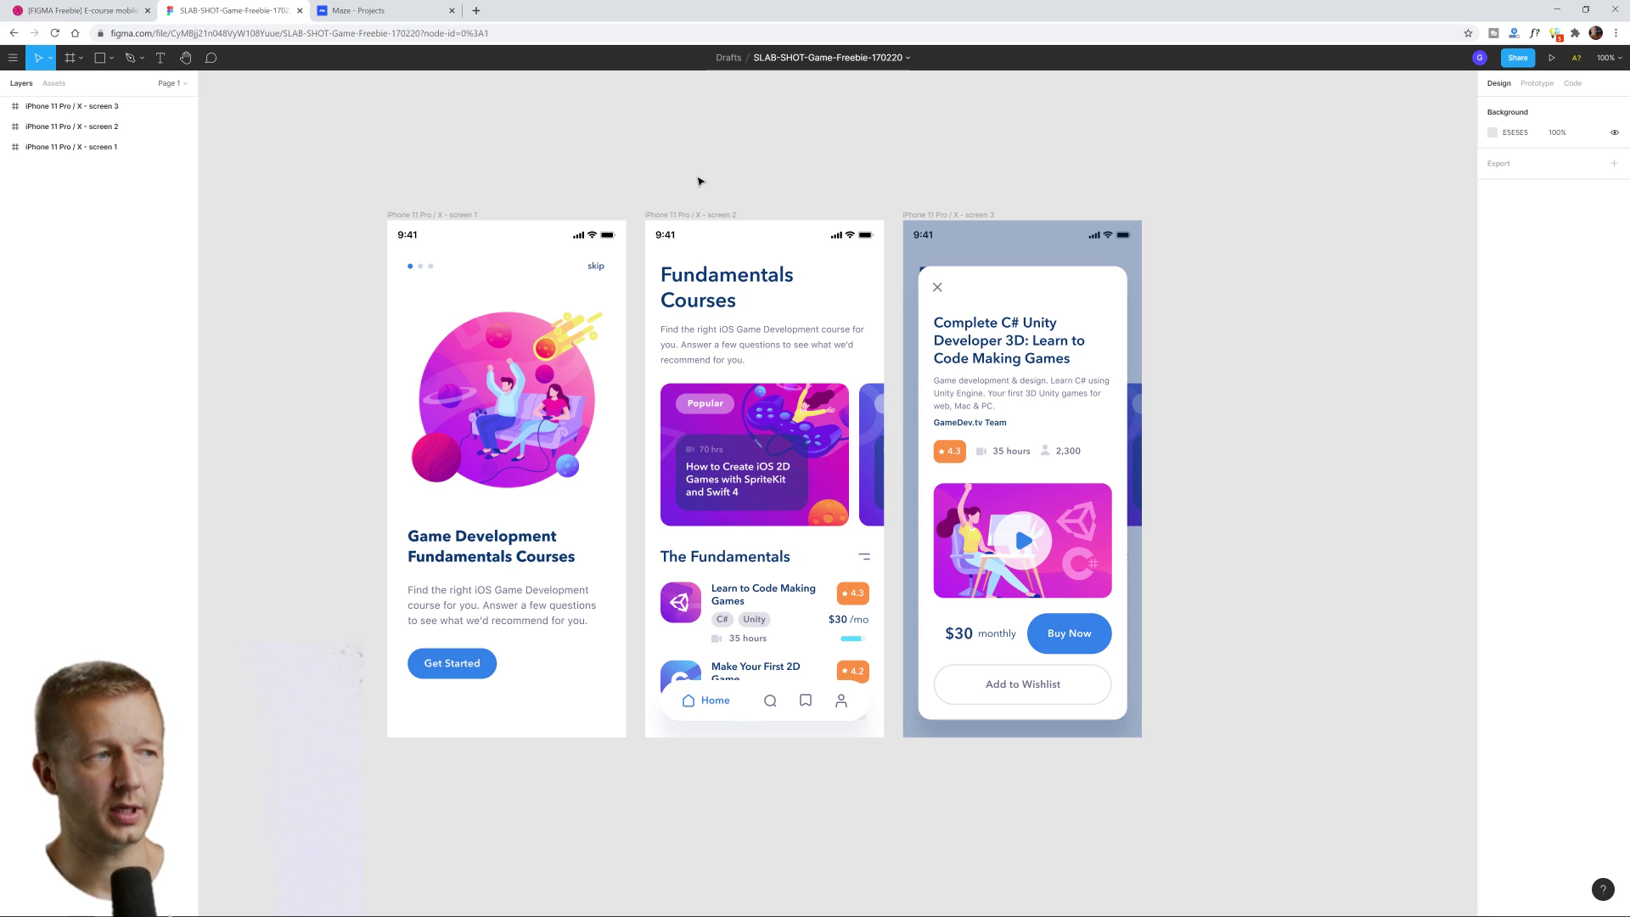
{"action": "left_click", "coordinate": [386, 11]}
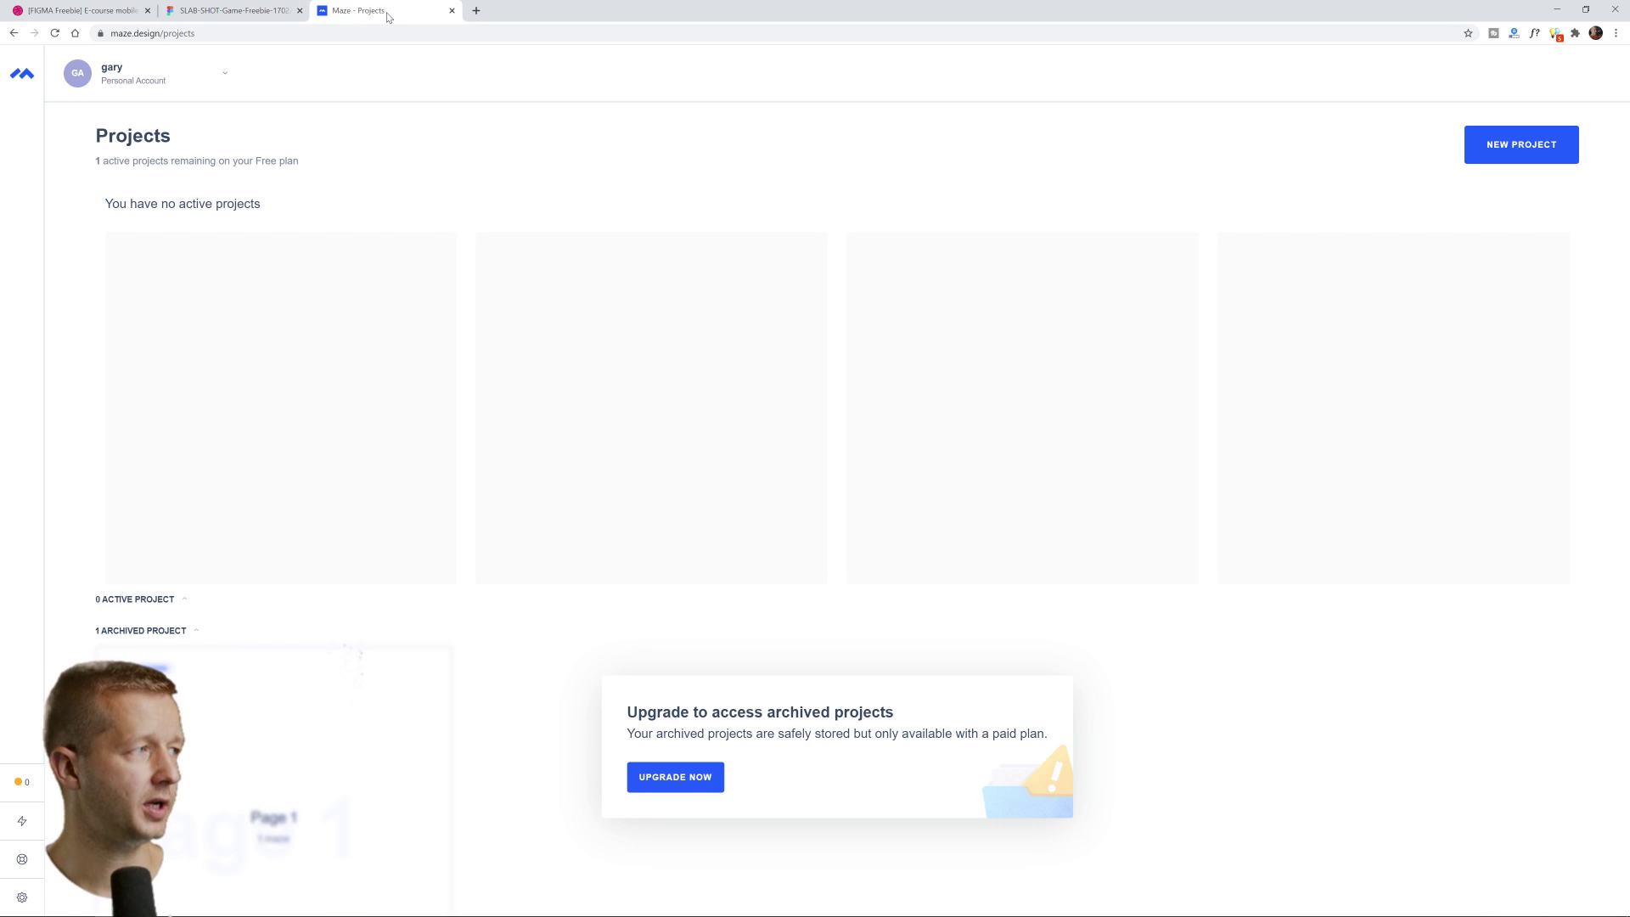
Load the maze.design homepage in a new private browsing window
{"action": "key", "text": "ctrl+shift+n"}
{"action": "type", "text": "maze.design"}
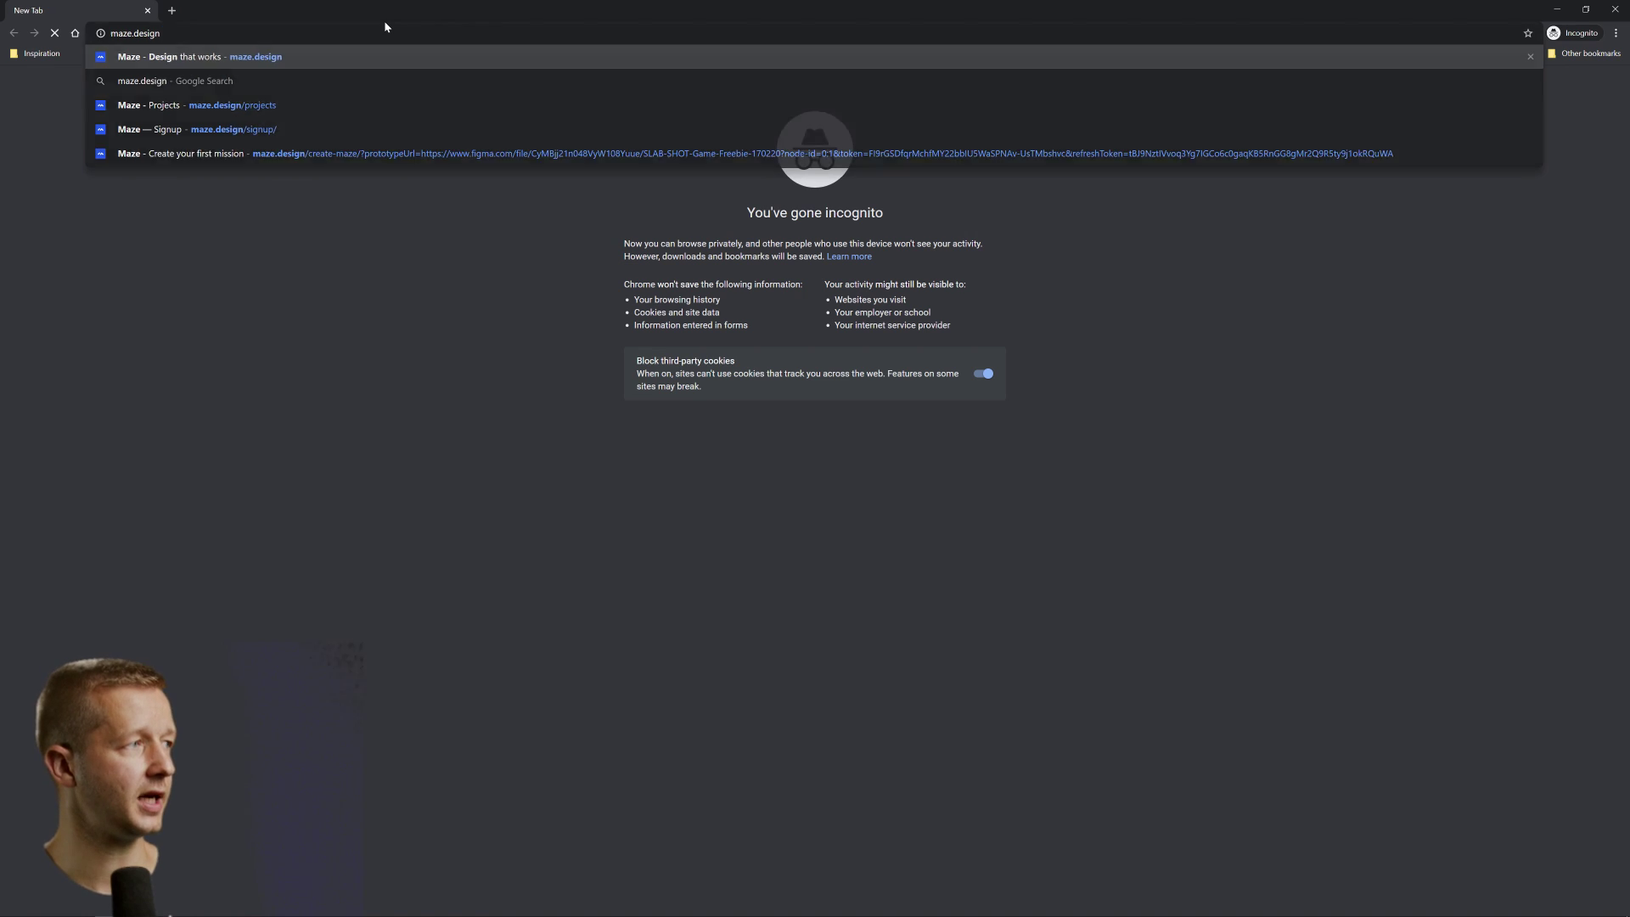
{"action": "key", "text": "Return"}
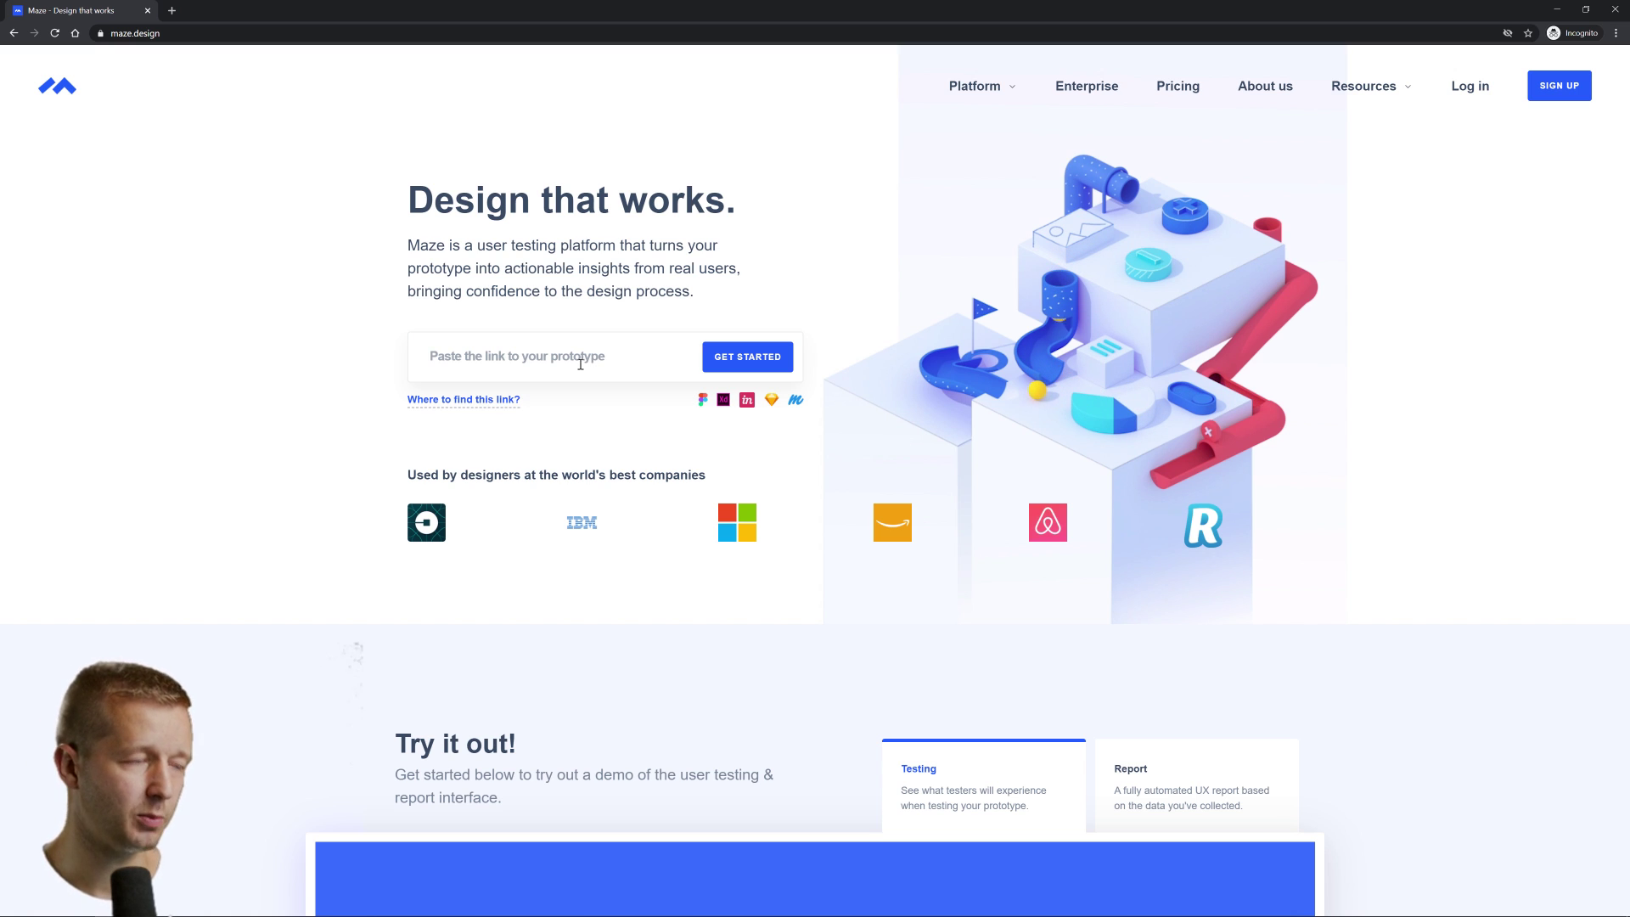
{"action": "mouse_move", "coordinate": [1379, 85]}
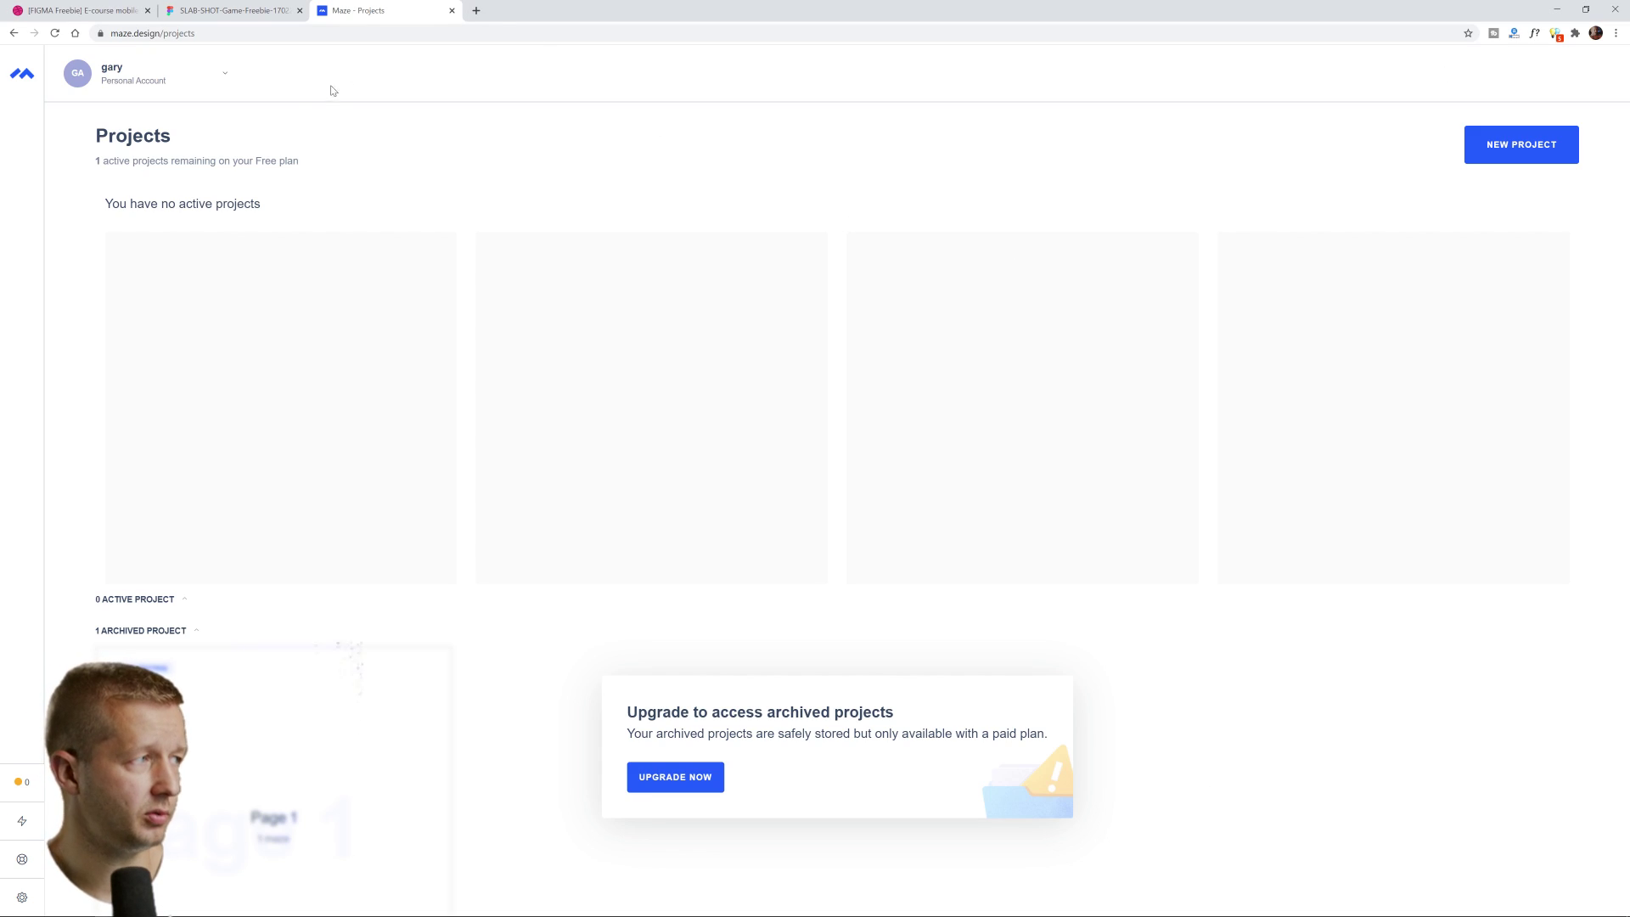
Back in the Figma file, switch to prototype editing for the three iPhone screens
{"action": "left_click", "coordinate": [225, 14]}
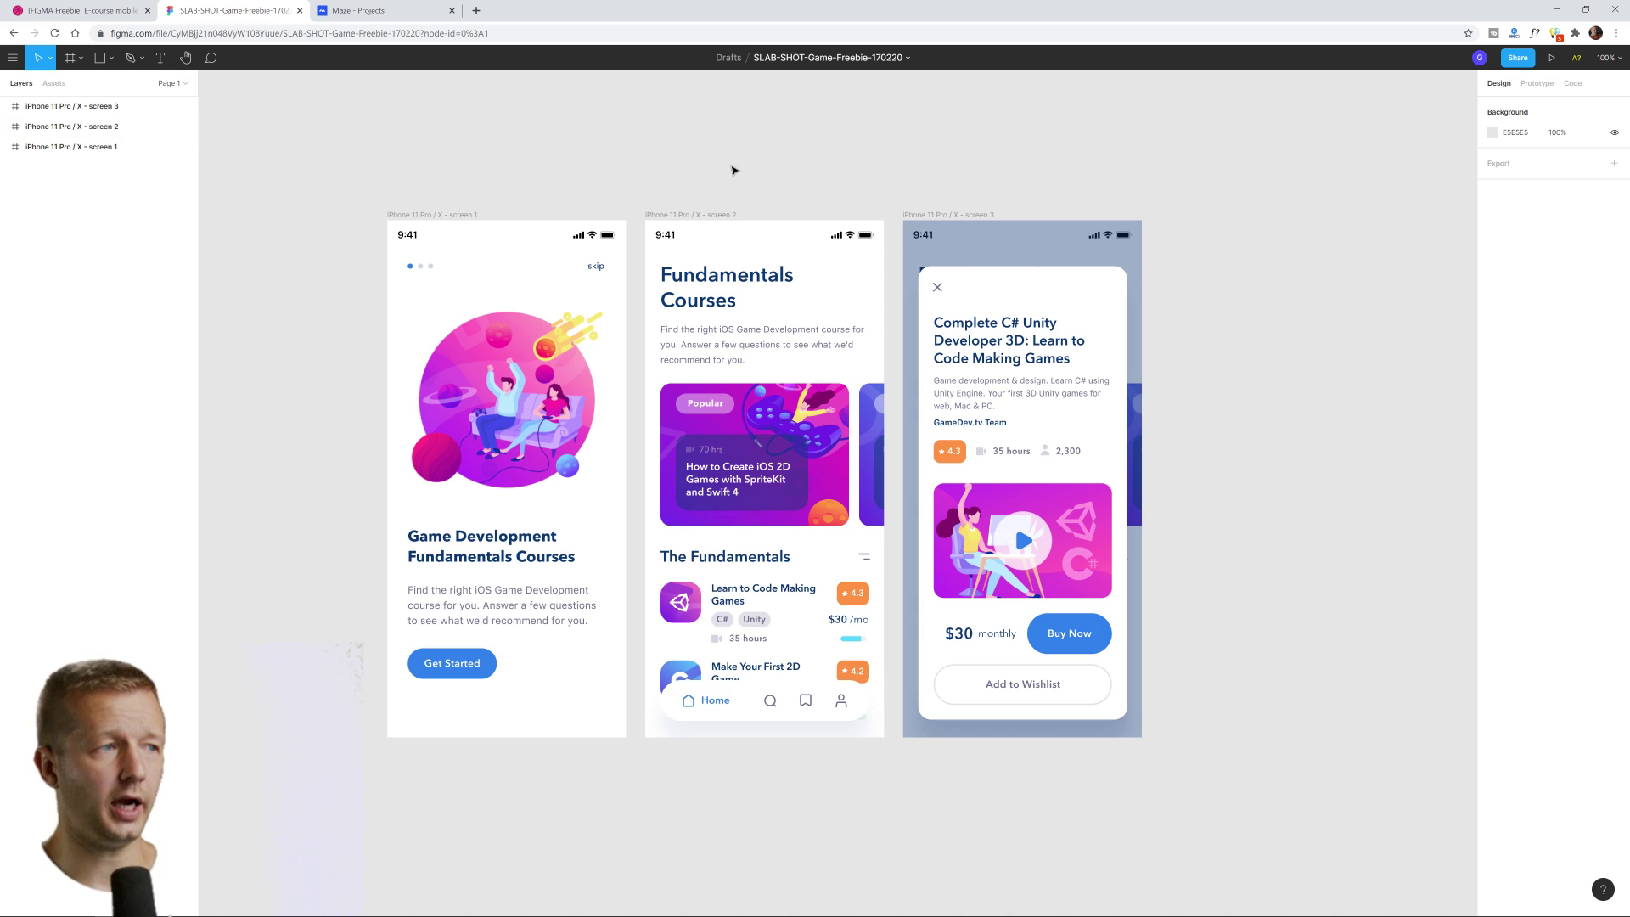
{"action": "left_click_drag", "start_coordinate": [337, 161], "coordinate": [1289, 791]}
{"action": "key", "text": "Escape"}
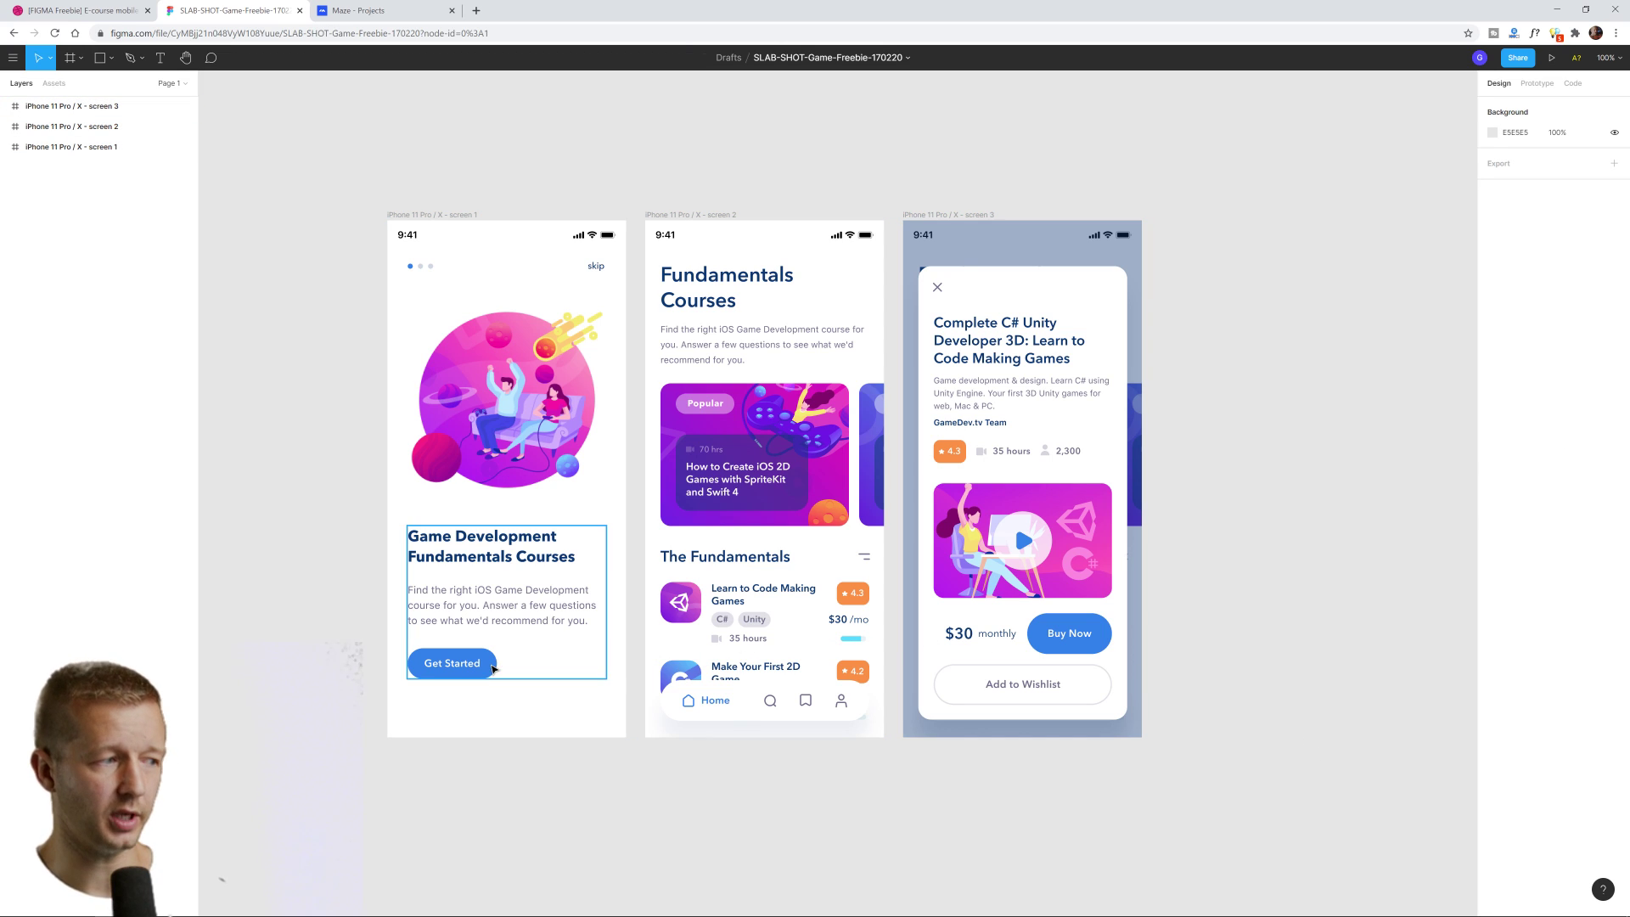
{"action": "left_click", "coordinate": [1538, 84]}
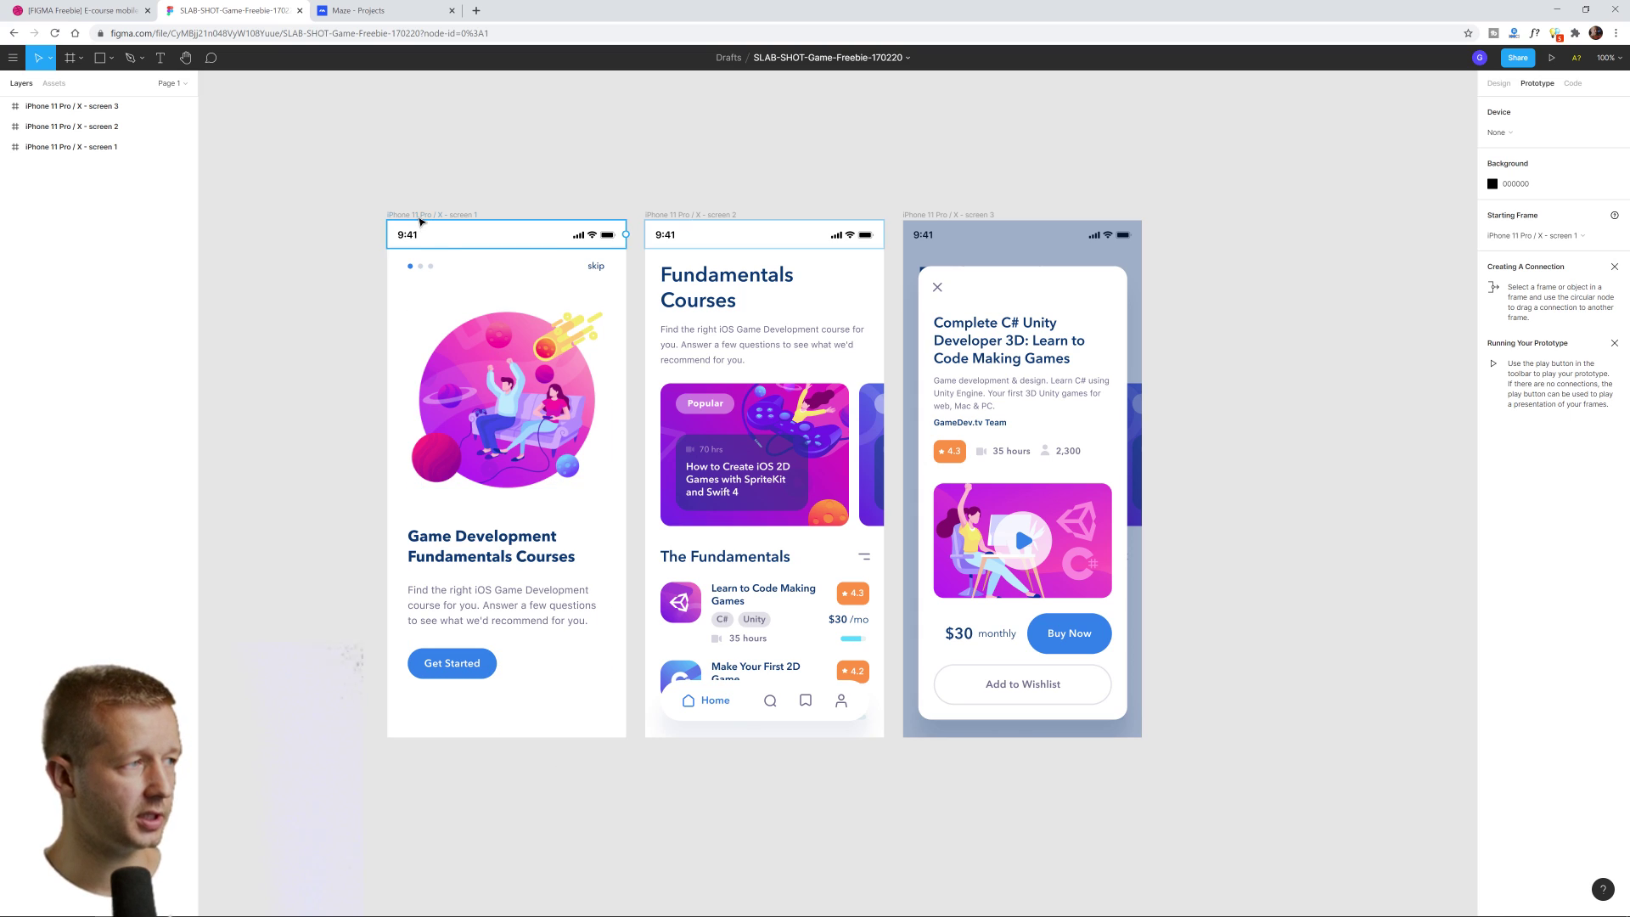
Link screen 1's Get Started button to screen 2
{"action": "left_click", "coordinate": [479, 679]}
{"action": "left_click", "coordinate": [480, 679]}
{"action": "left_click", "coordinate": [482, 679]}
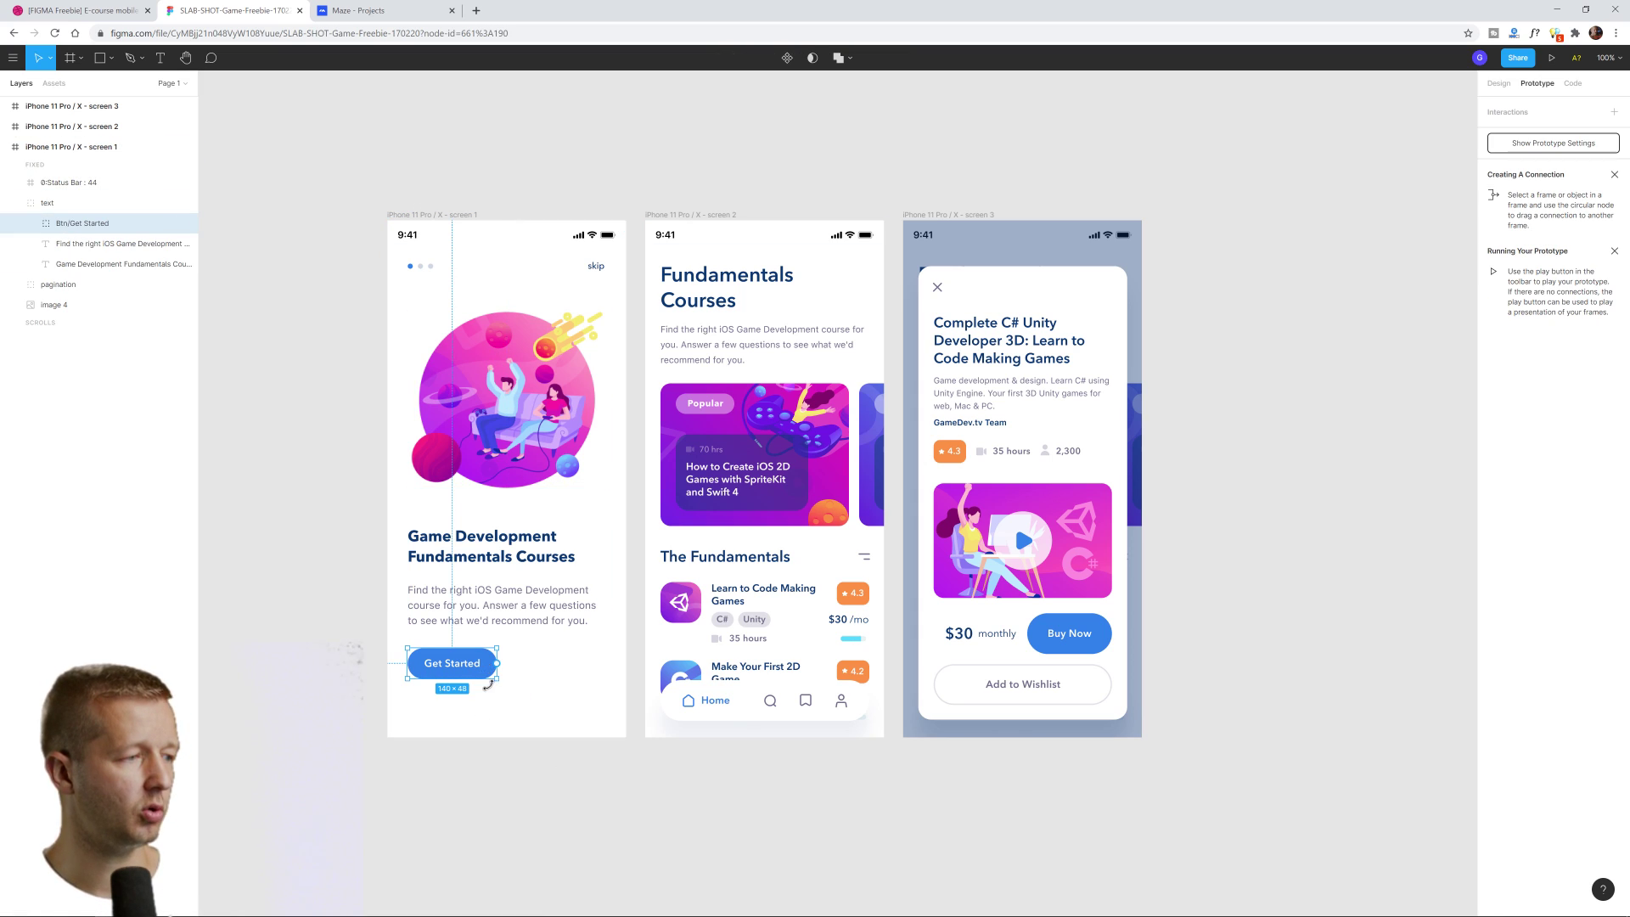
{"action": "left_click_drag", "start_coordinate": [497, 662], "coordinate": [718, 490]}
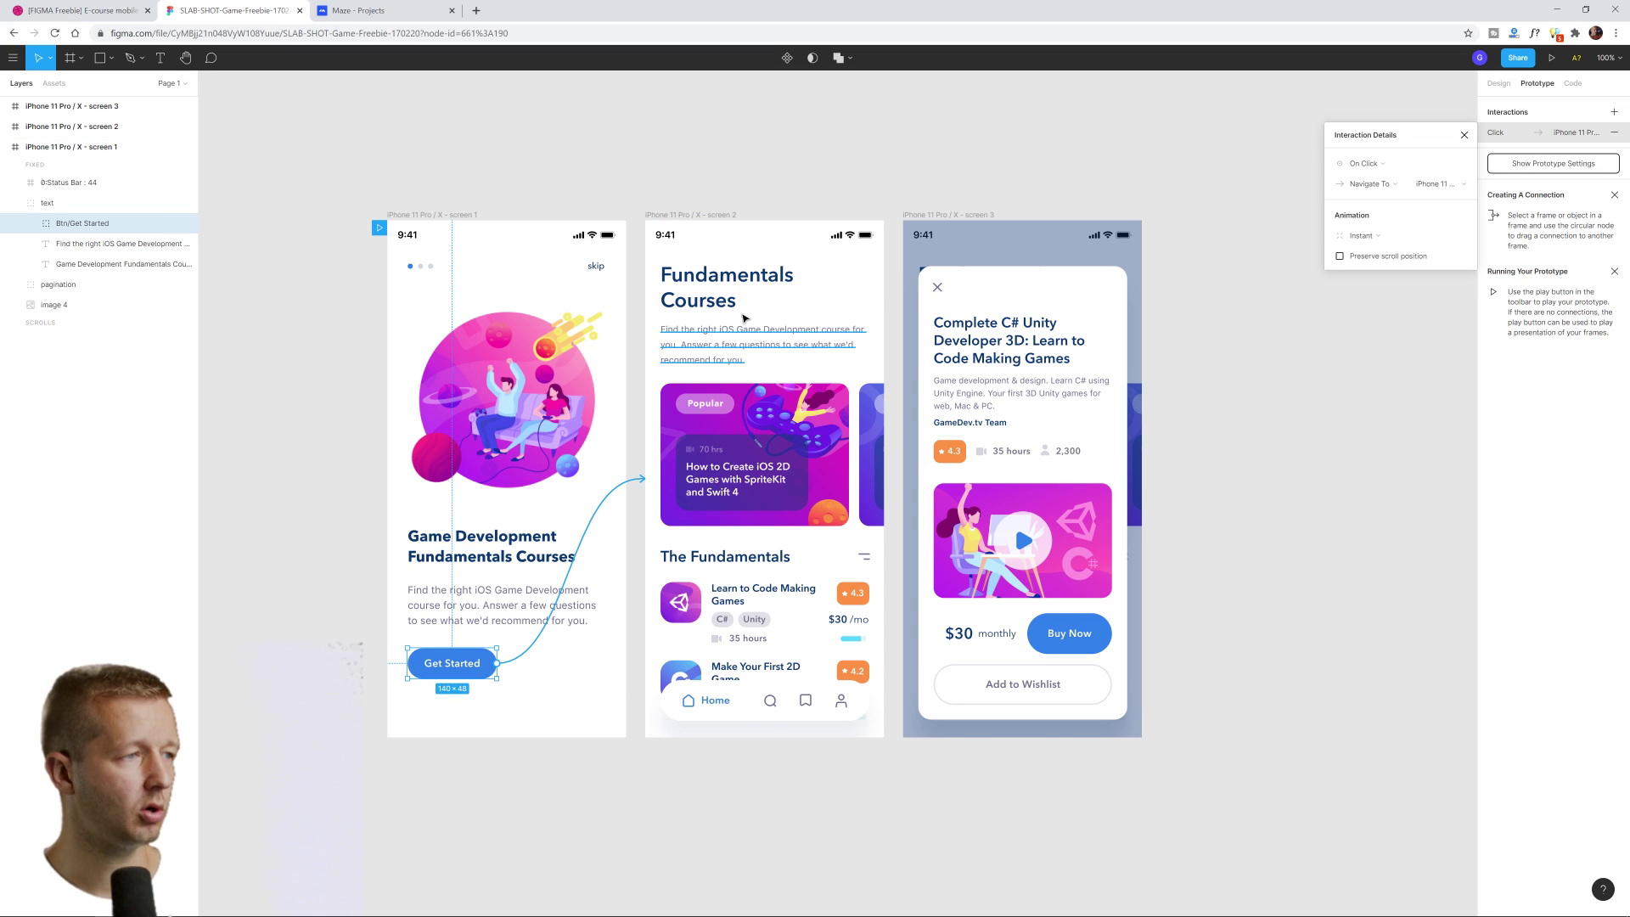
{"action": "left_click", "coordinate": [731, 145]}
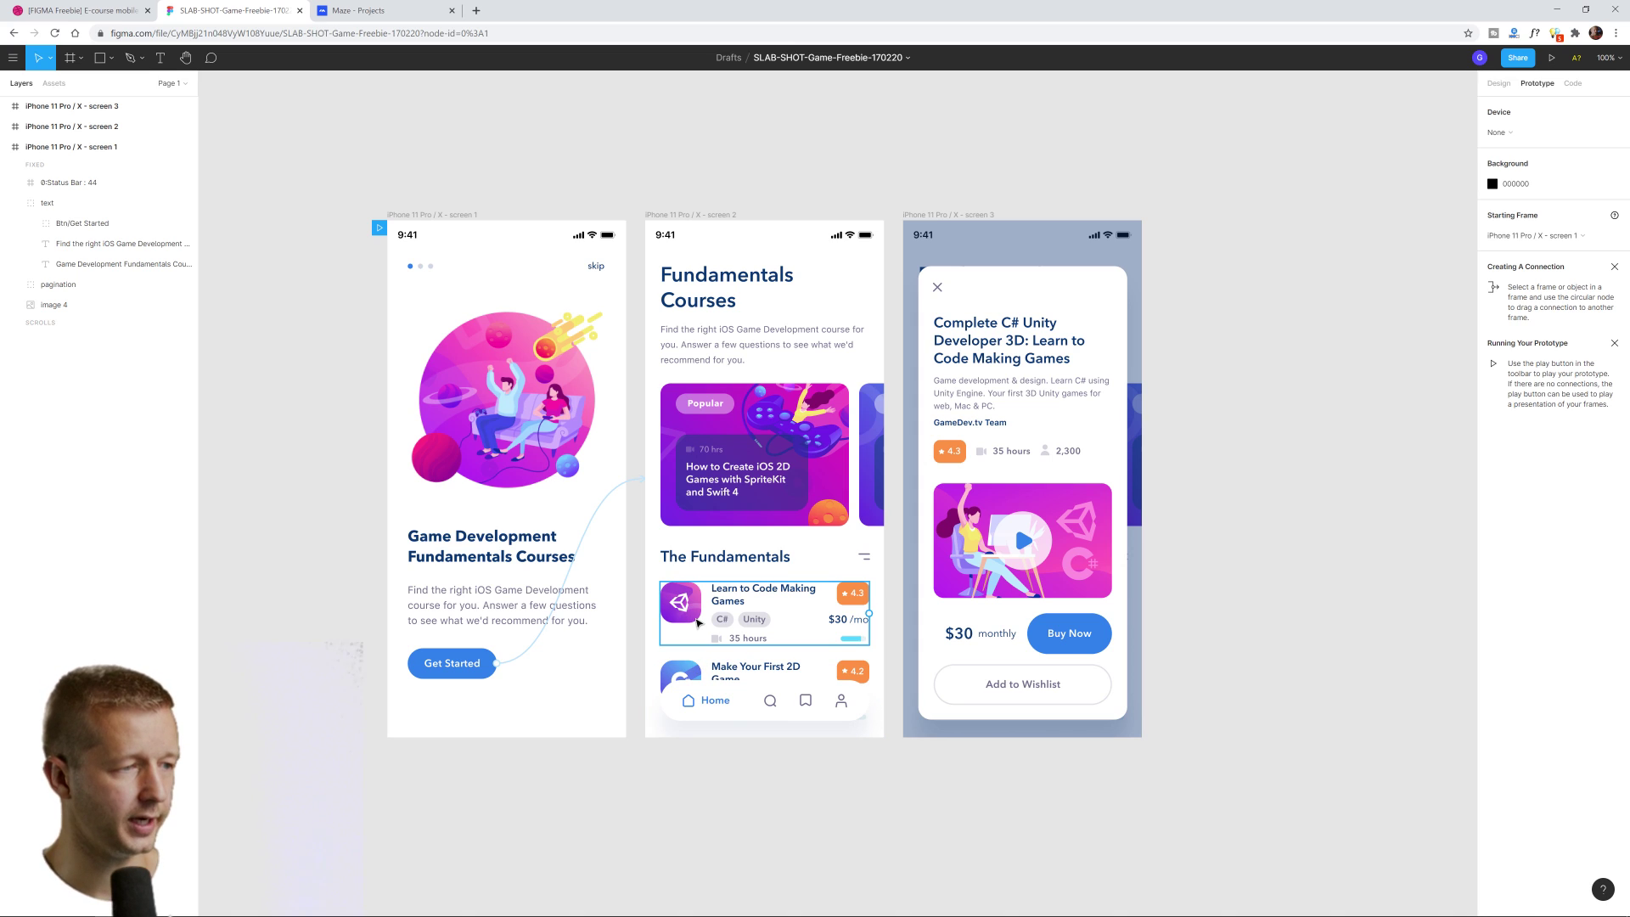
Link the Learn to Code Making Games card to screen 3
{"action": "left_click", "coordinate": [855, 604]}
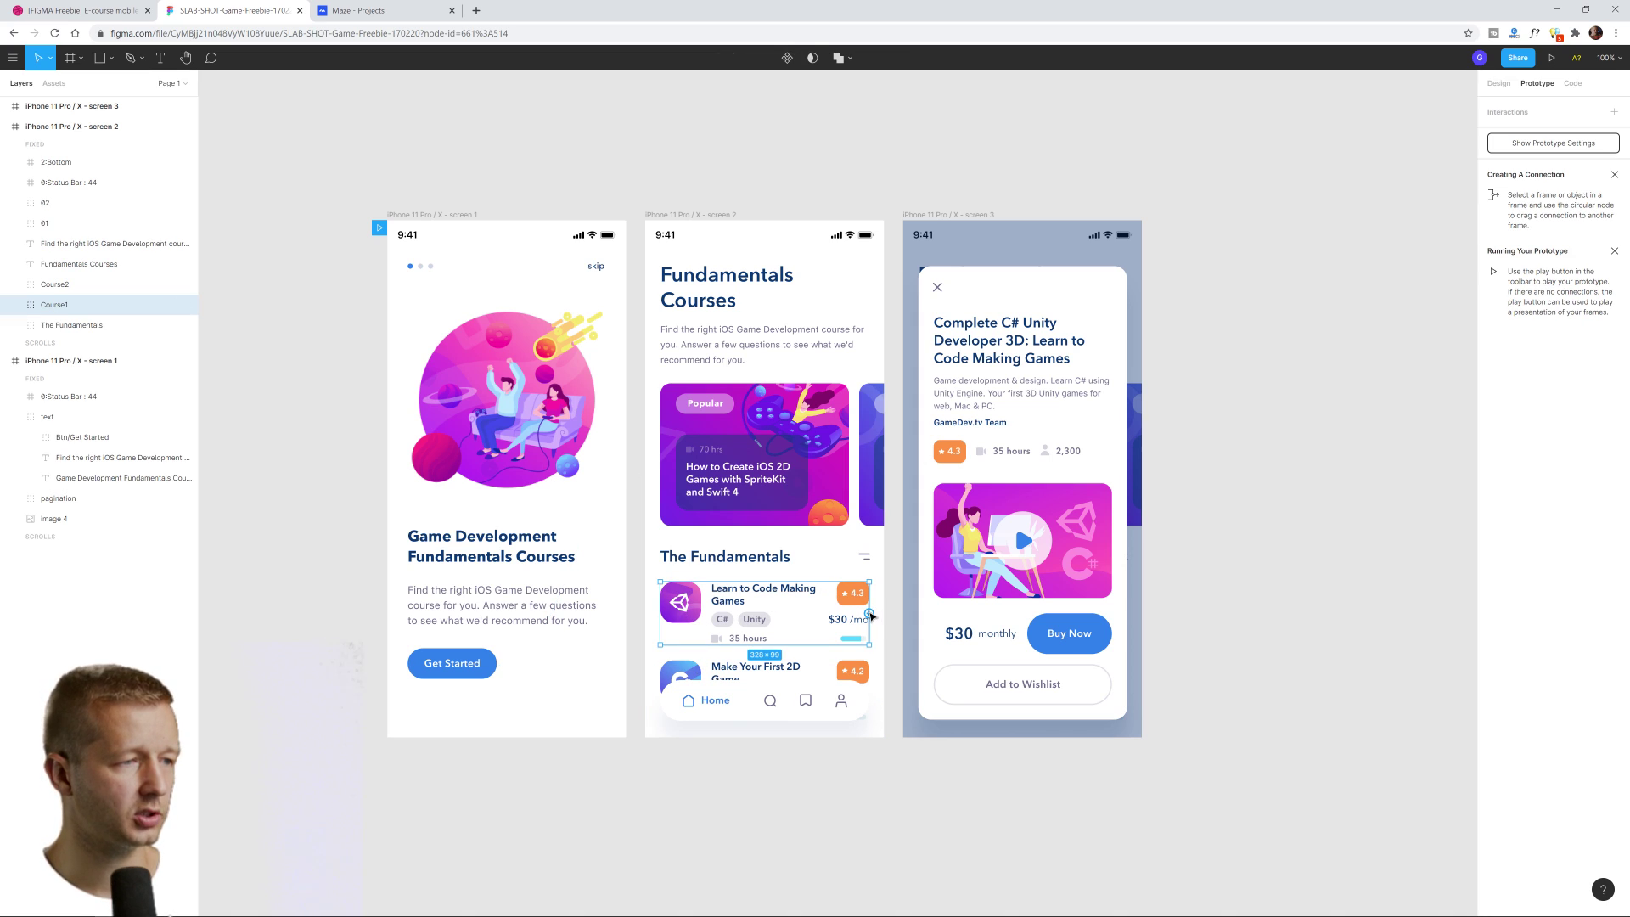
{"action": "left_click_drag", "start_coordinate": [870, 616], "coordinate": [1003, 536]}
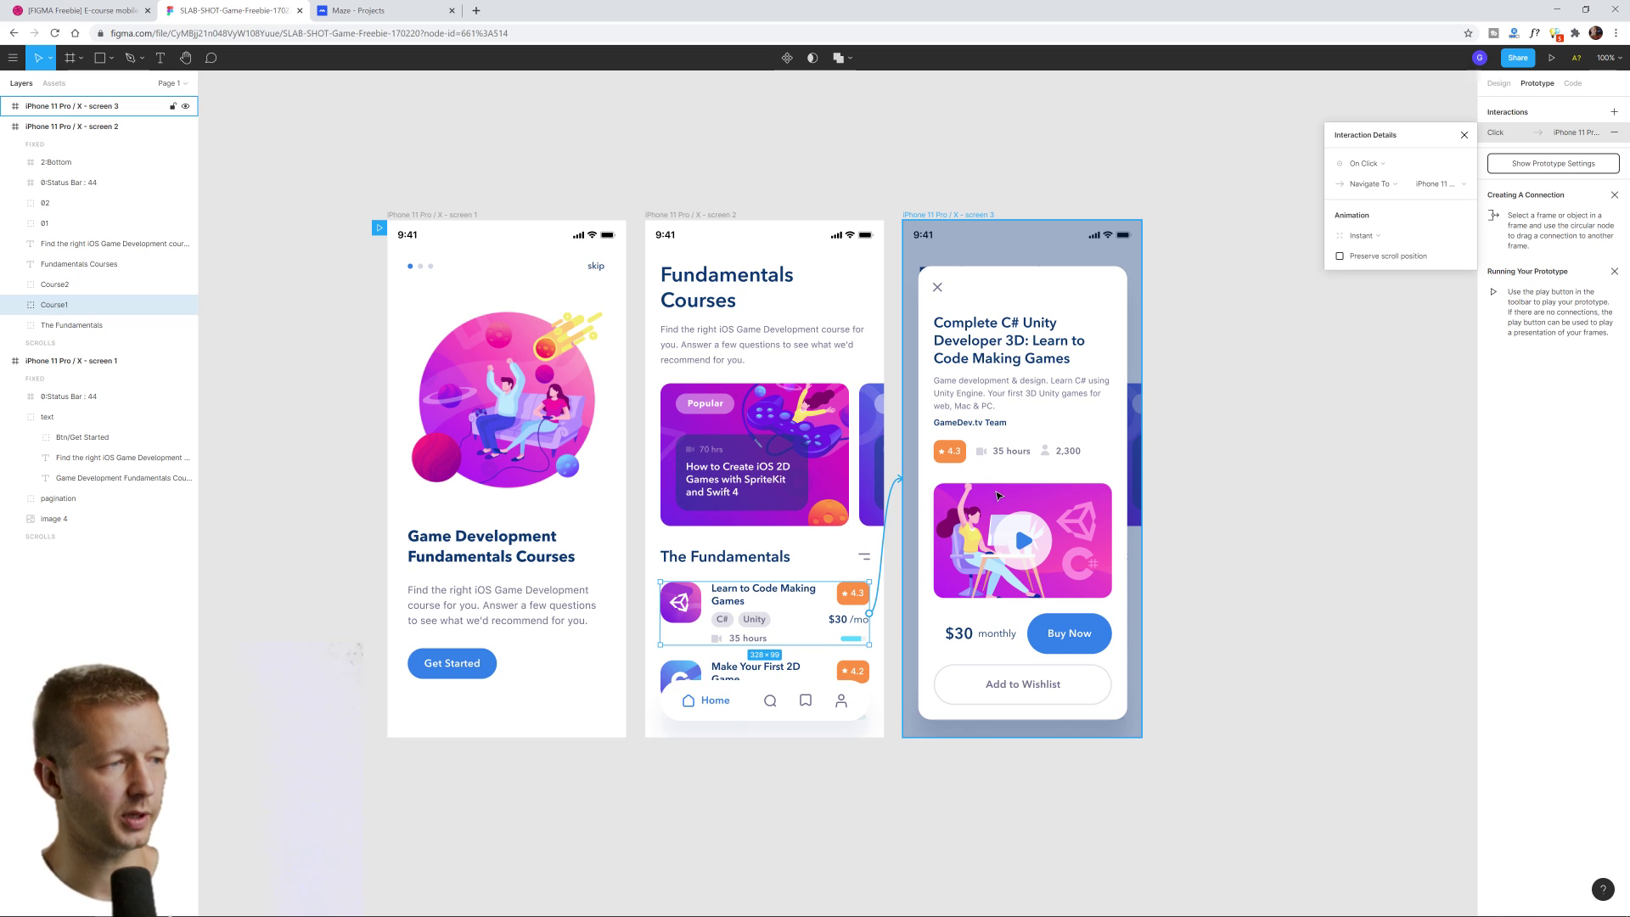
{"action": "left_click", "coordinate": [1254, 418]}
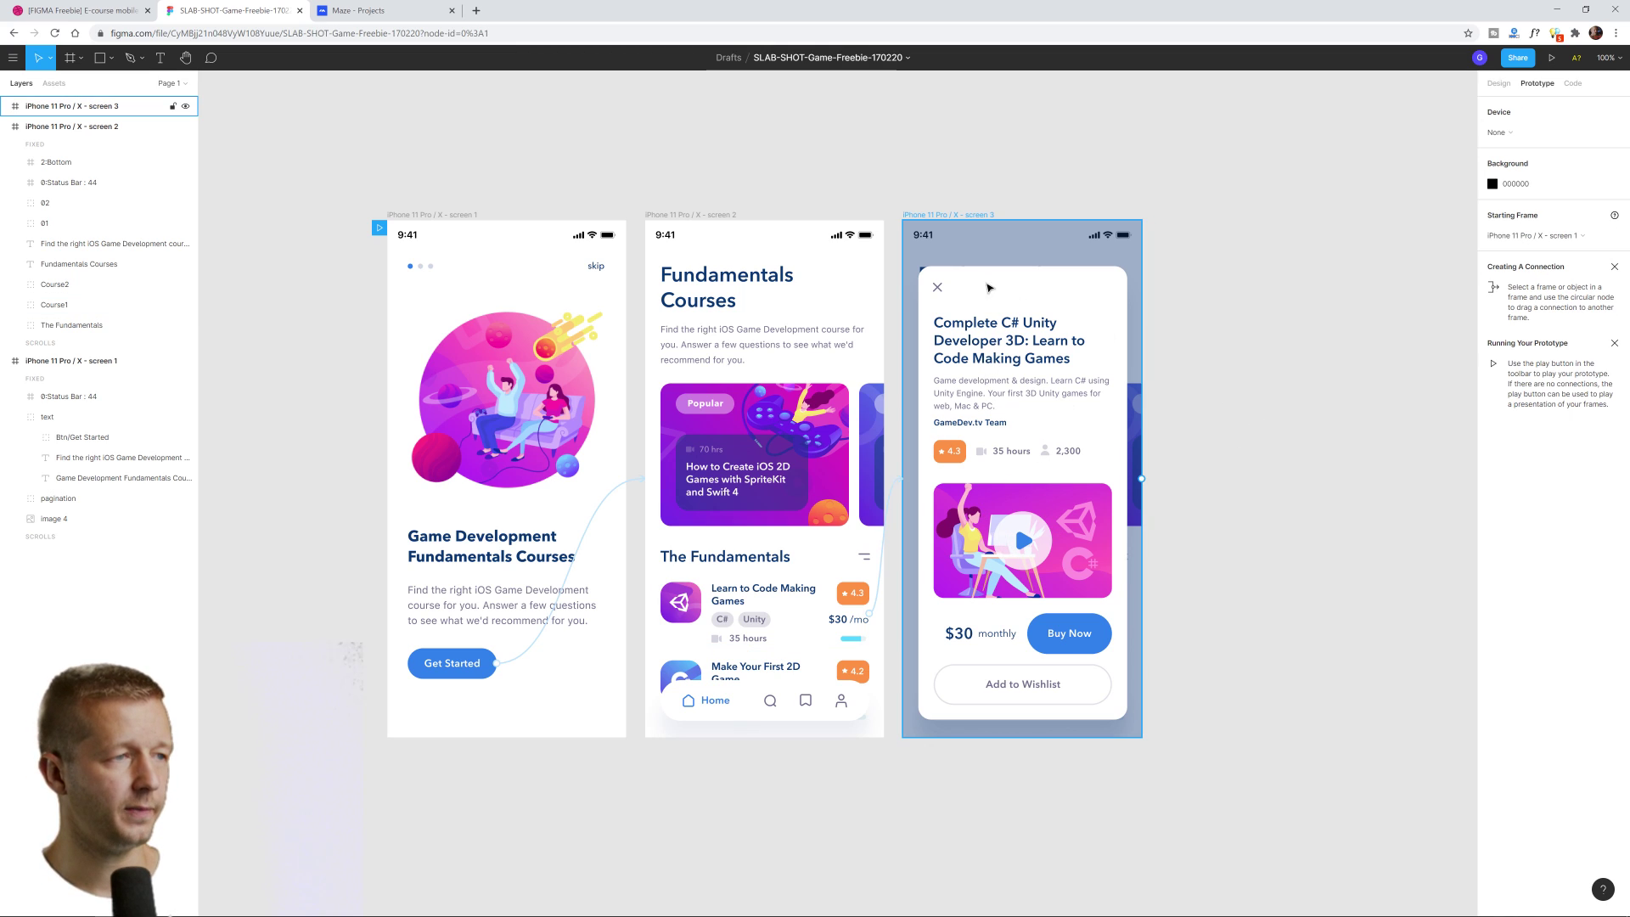
Link the popup's close icon on screen 3 back to screen 2
{"action": "left_click", "coordinate": [939, 289]}
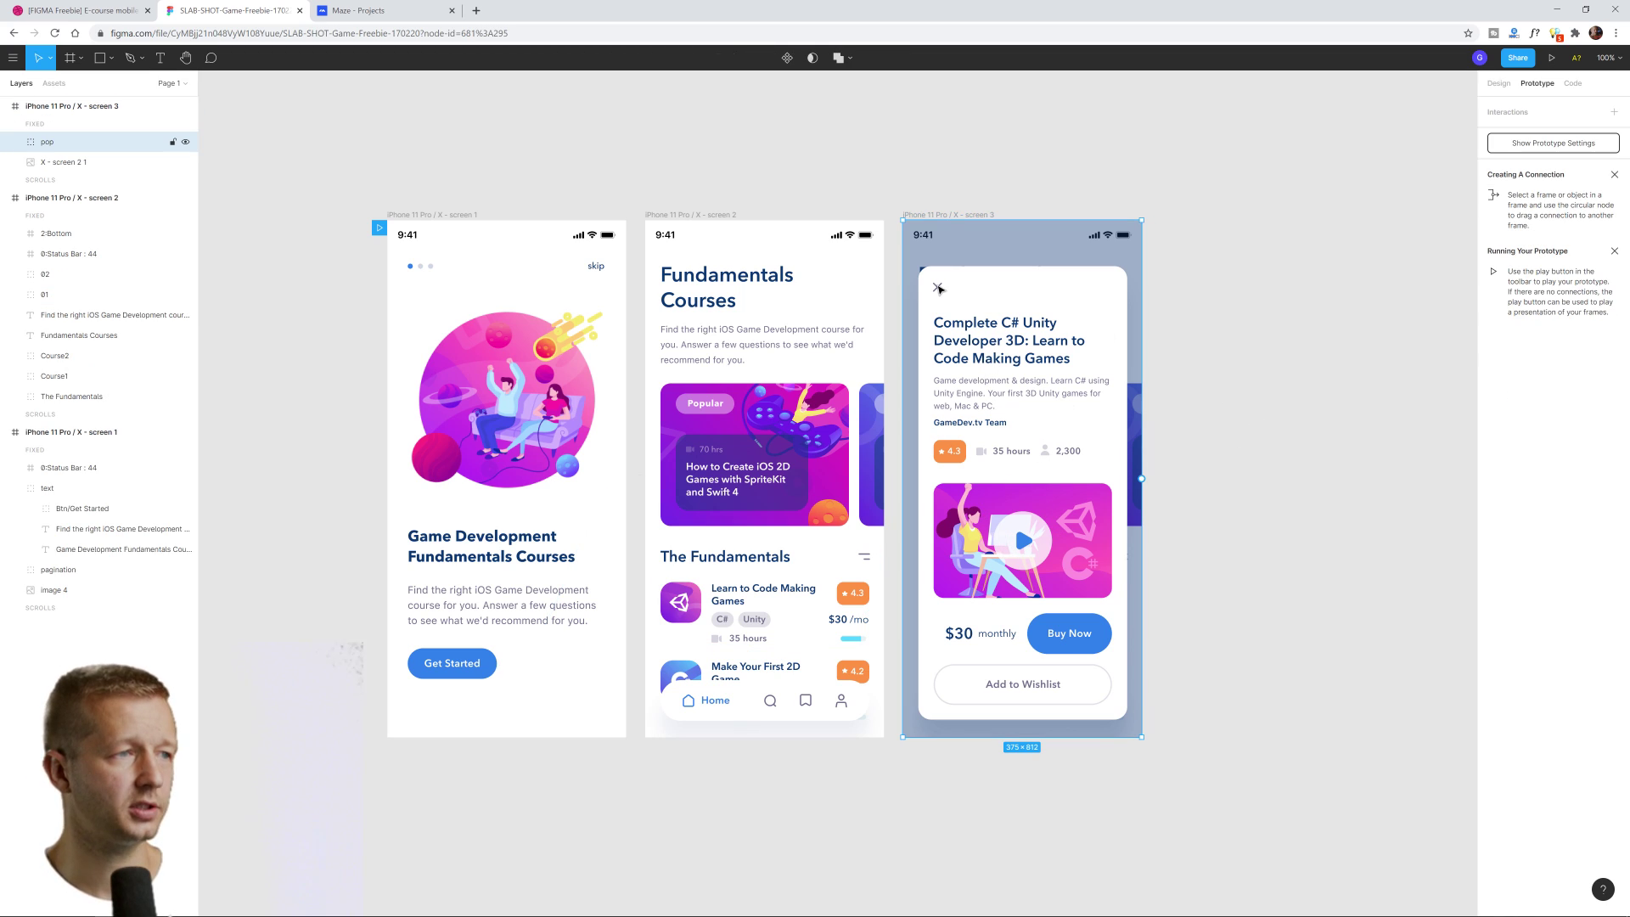
{"action": "left_click", "coordinate": [938, 289]}
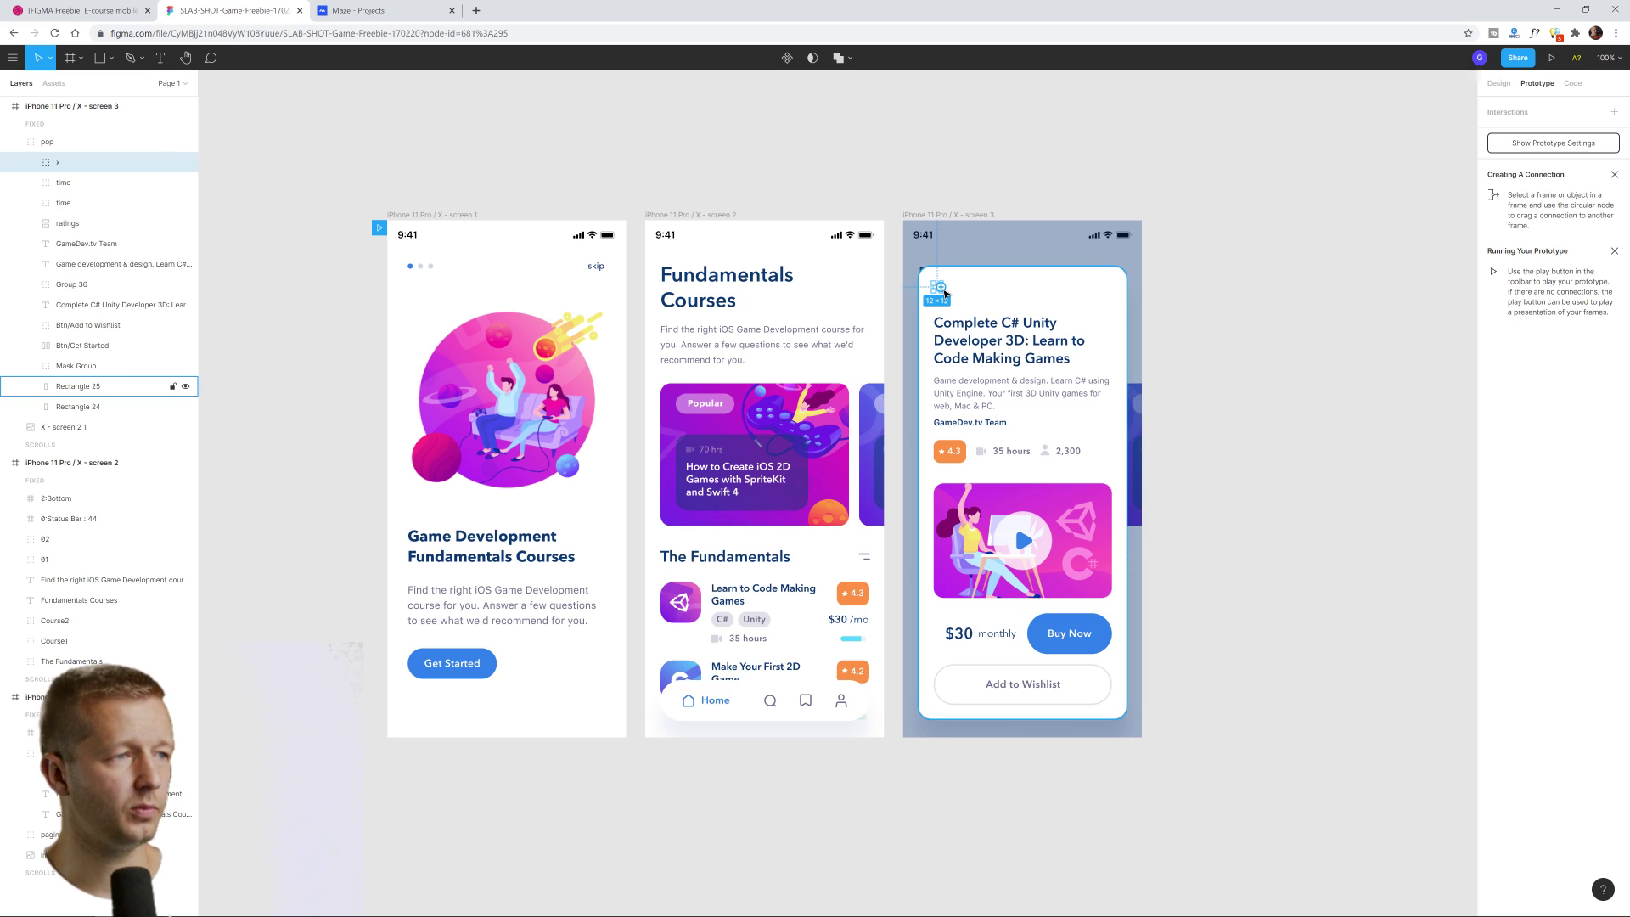
{"action": "left_click_drag", "start_coordinate": [942, 293], "coordinate": [864, 410]}
{"action": "left_click", "coordinate": [1291, 460]}
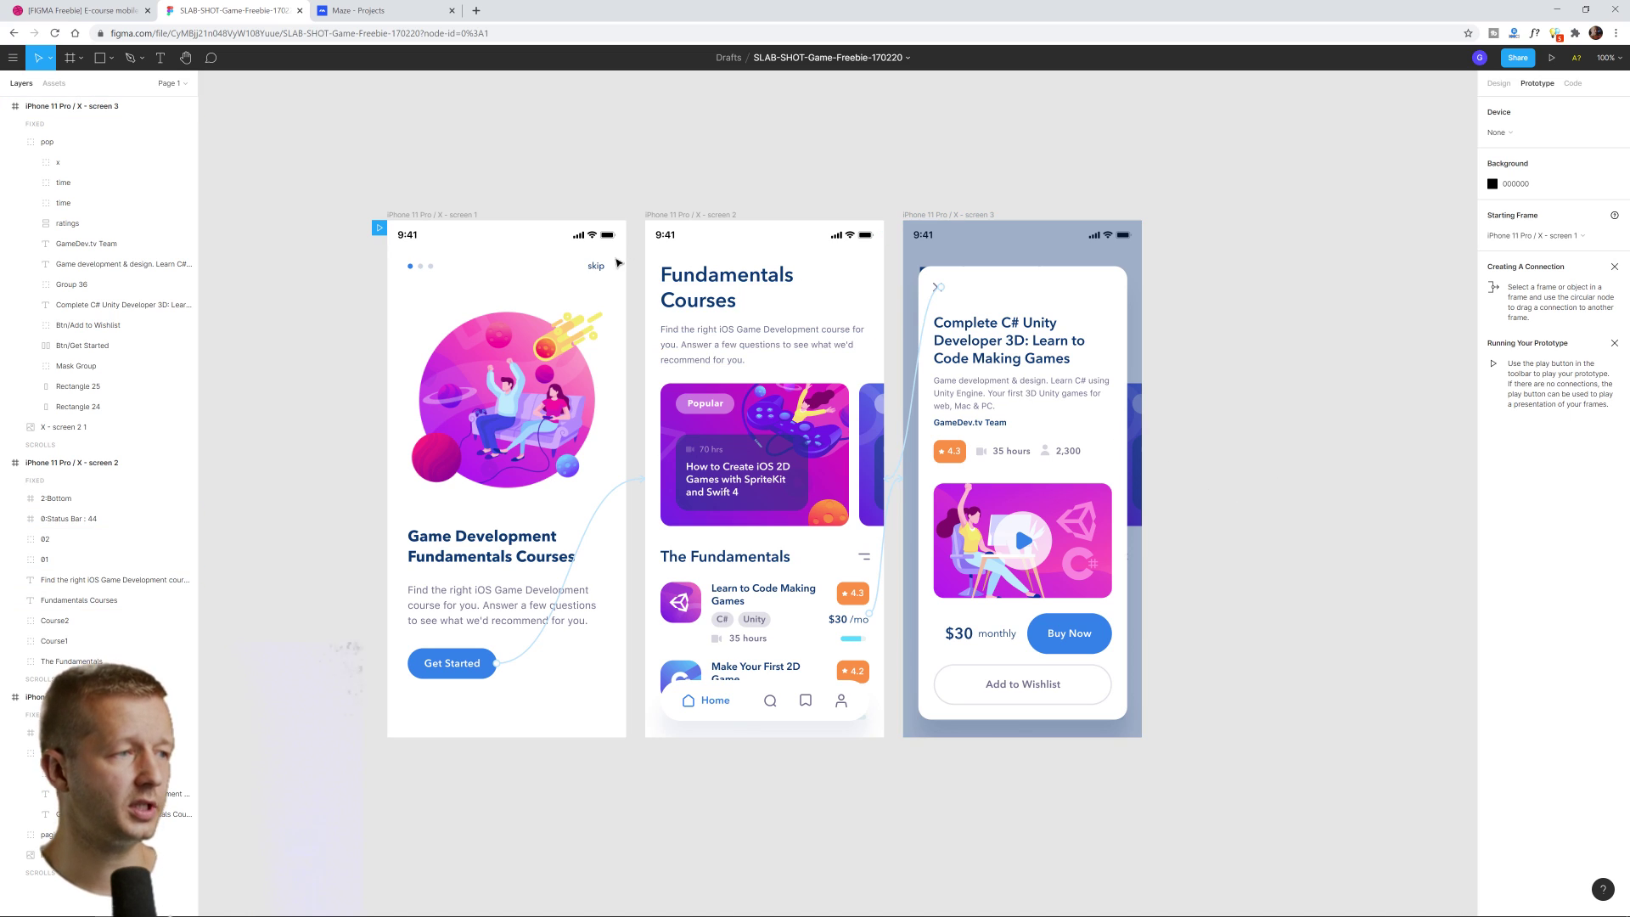
Copy the Figma prototype file's share link, then go back to the Maze Projects tab
{"action": "left_click_drag", "start_coordinate": [270, 124], "coordinate": [1331, 800]}
{"action": "left_click", "coordinate": [1291, 662]}
{"action": "left_click", "coordinate": [1517, 58]}
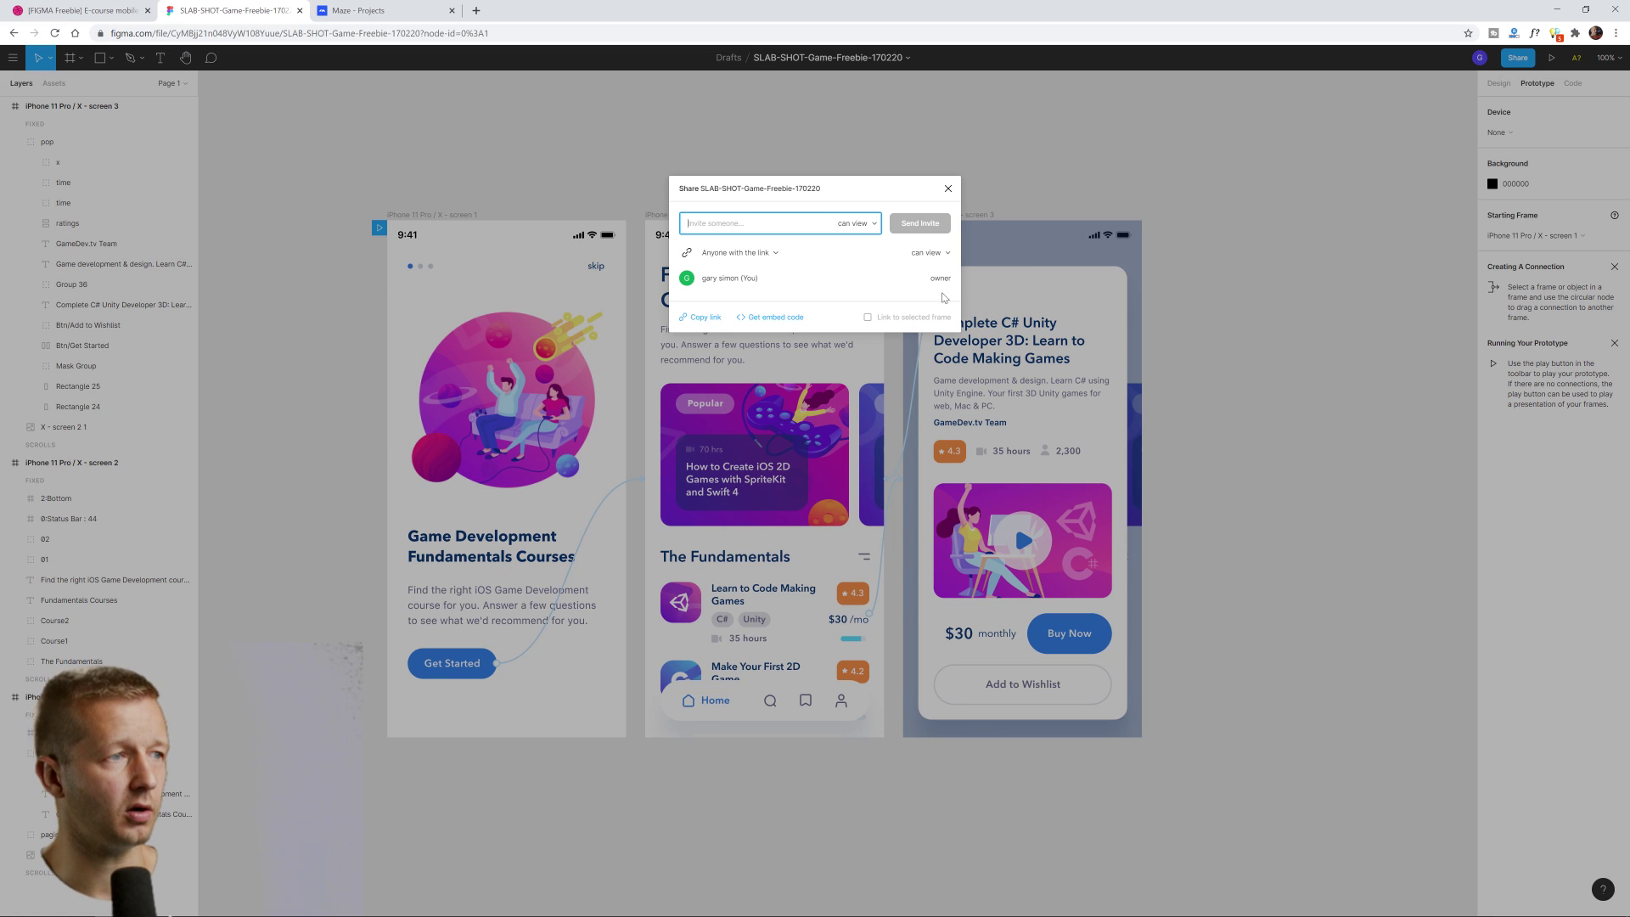
{"action": "left_click", "coordinate": [716, 319]}
{"action": "left_click", "coordinate": [948, 188]}
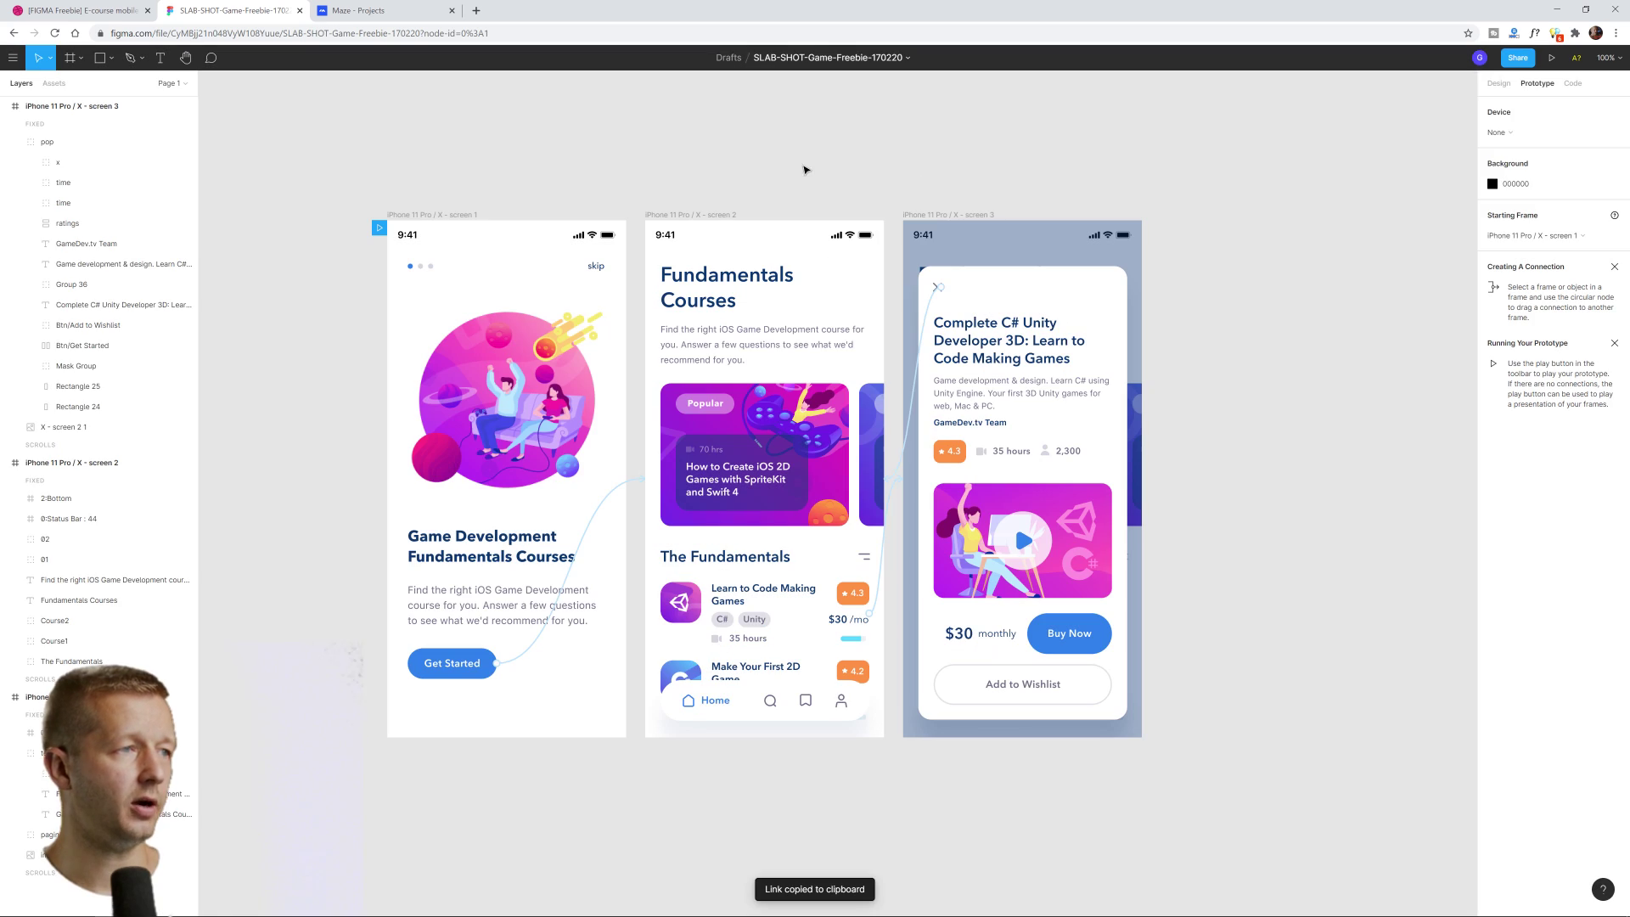
{"action": "left_click", "coordinate": [364, 9]}
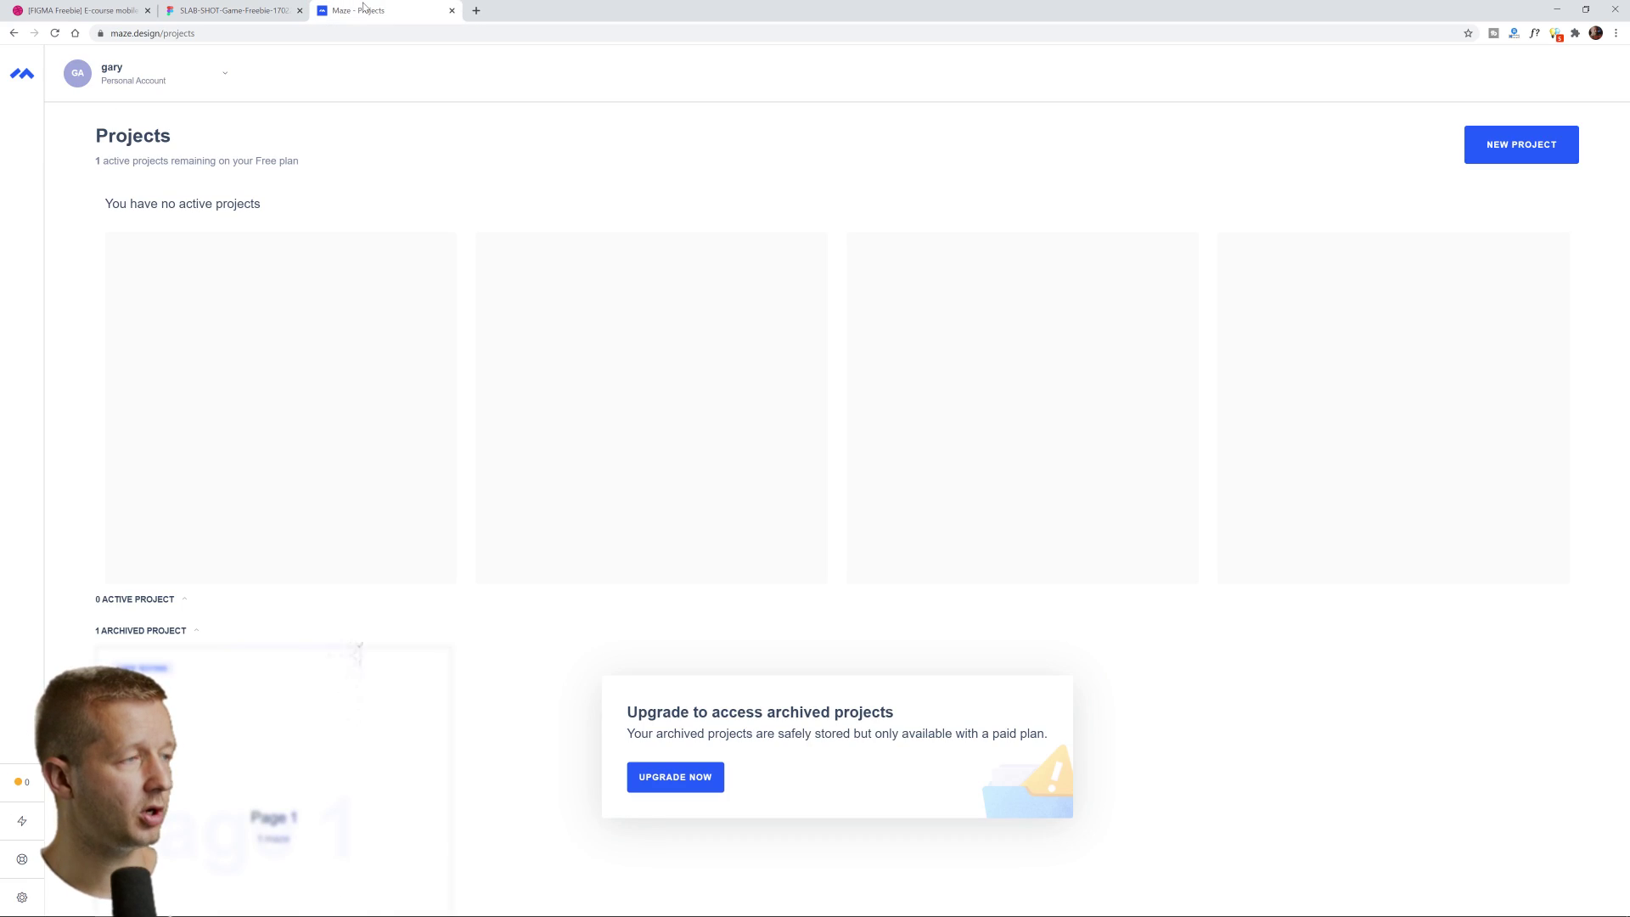
Start a new Maze project using the Maze User Testing option
{"action": "left_click", "coordinate": [1516, 161]}
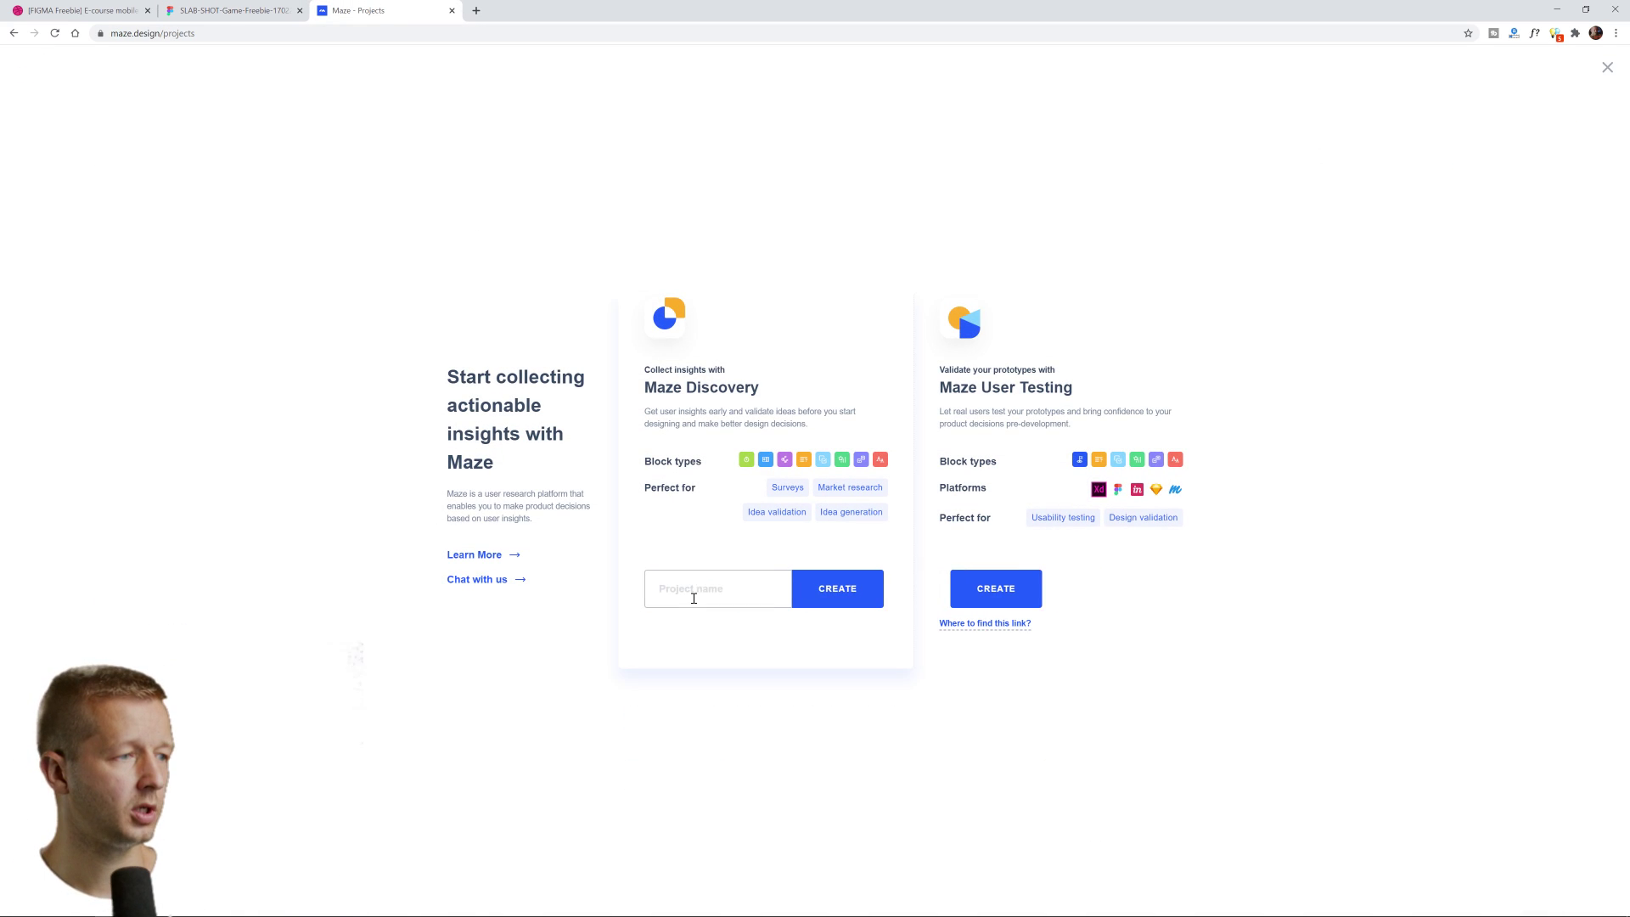
{"action": "mouse_move", "coordinate": [953, 571]}
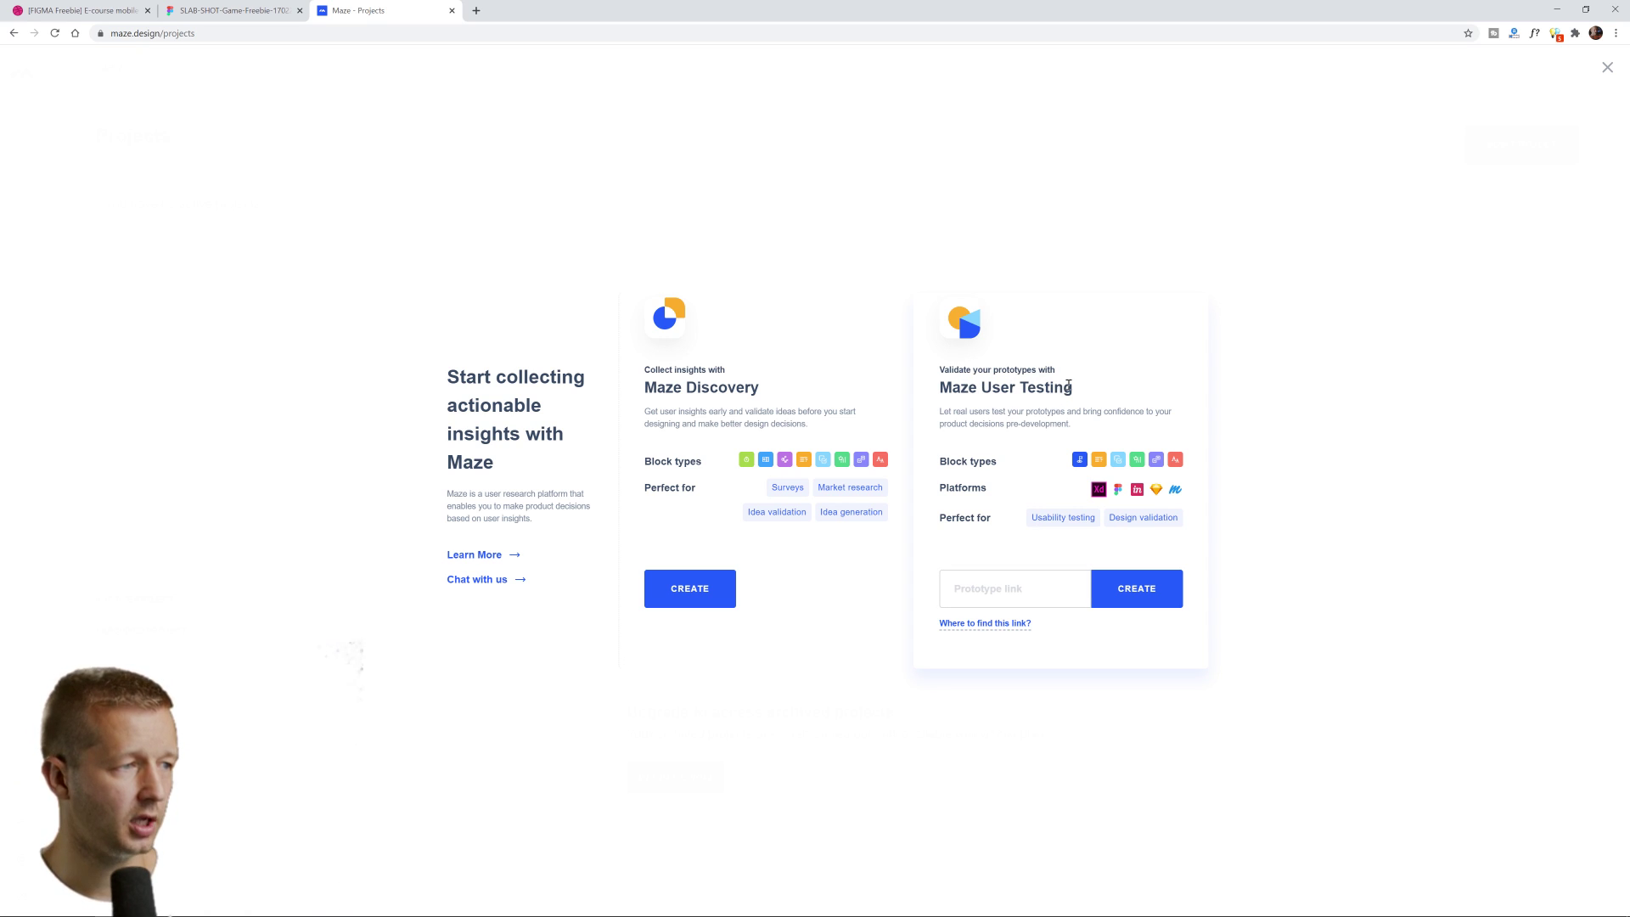
{"action": "left_click_drag", "start_coordinate": [1068, 386], "coordinate": [949, 393]}
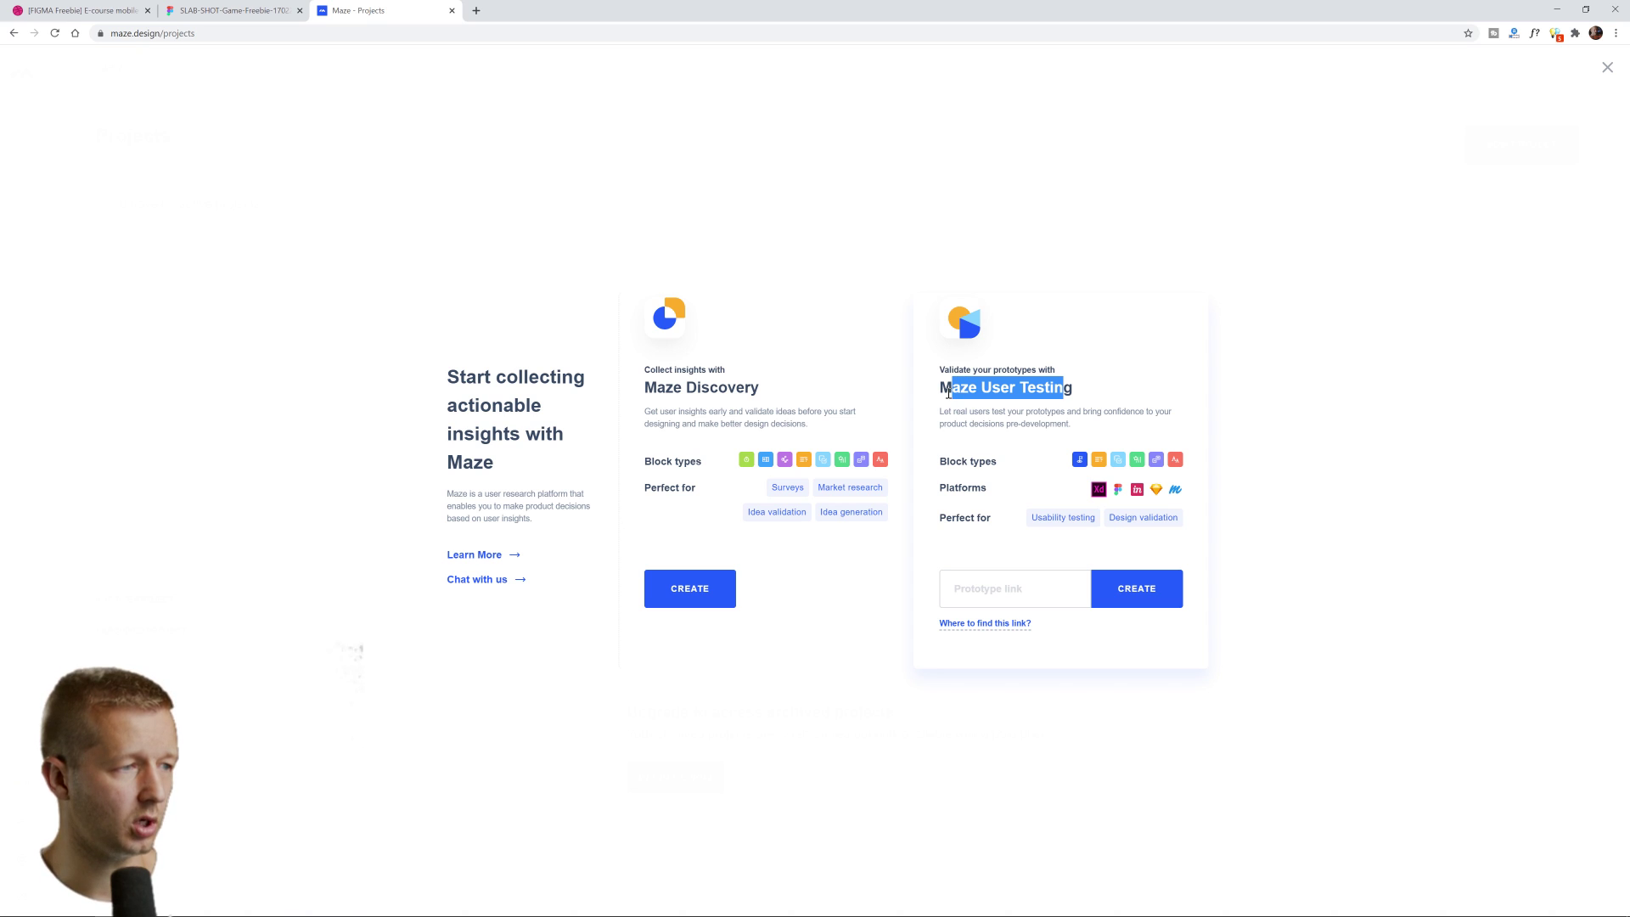
{"action": "left_click", "coordinate": [949, 393]}
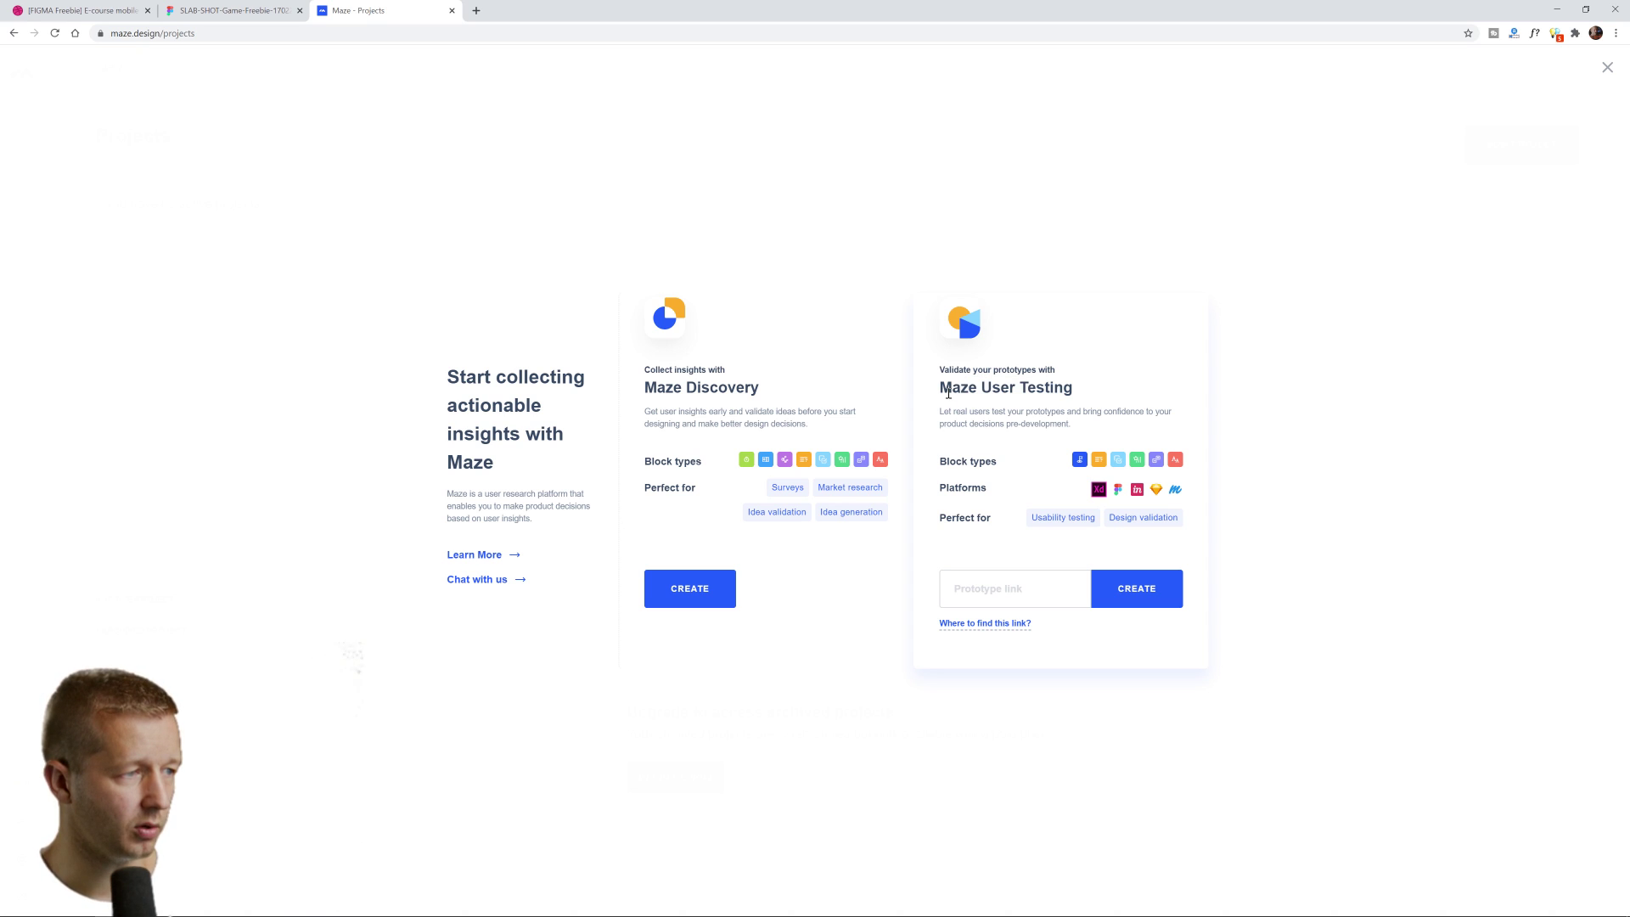
Paste the Figma prototype link, create the maze, and bring up the block types
{"action": "left_click", "coordinate": [1007, 588]}
{"action": "key", "text": "ctrl+v"}
{"action": "left_click", "coordinate": [1131, 589]}
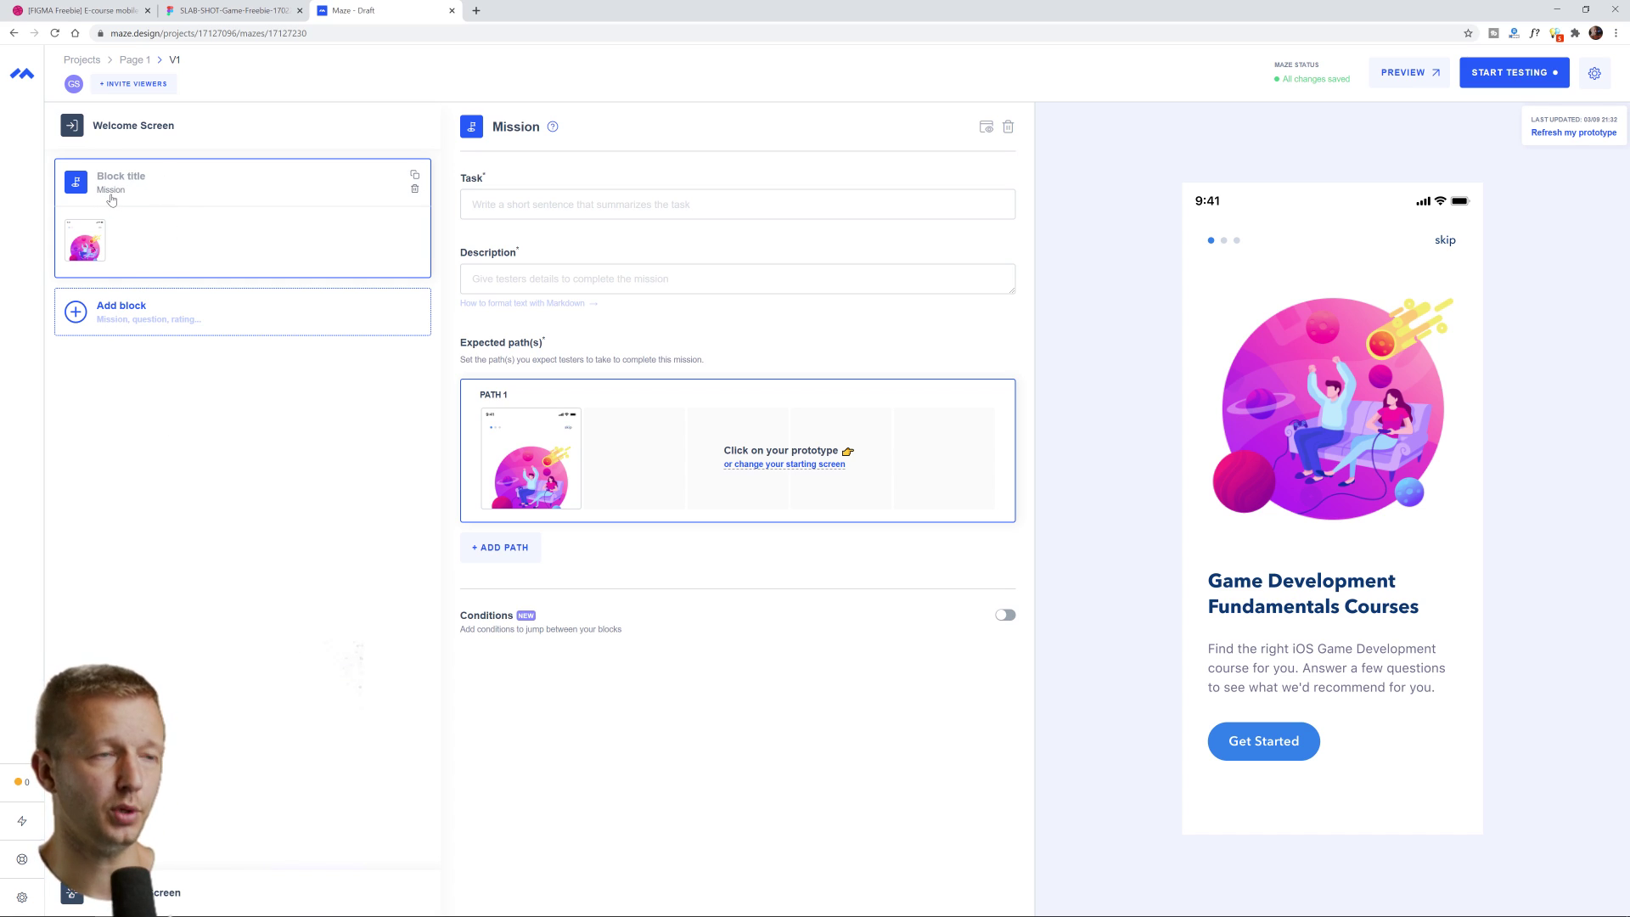
{"action": "left_click", "coordinate": [118, 314]}
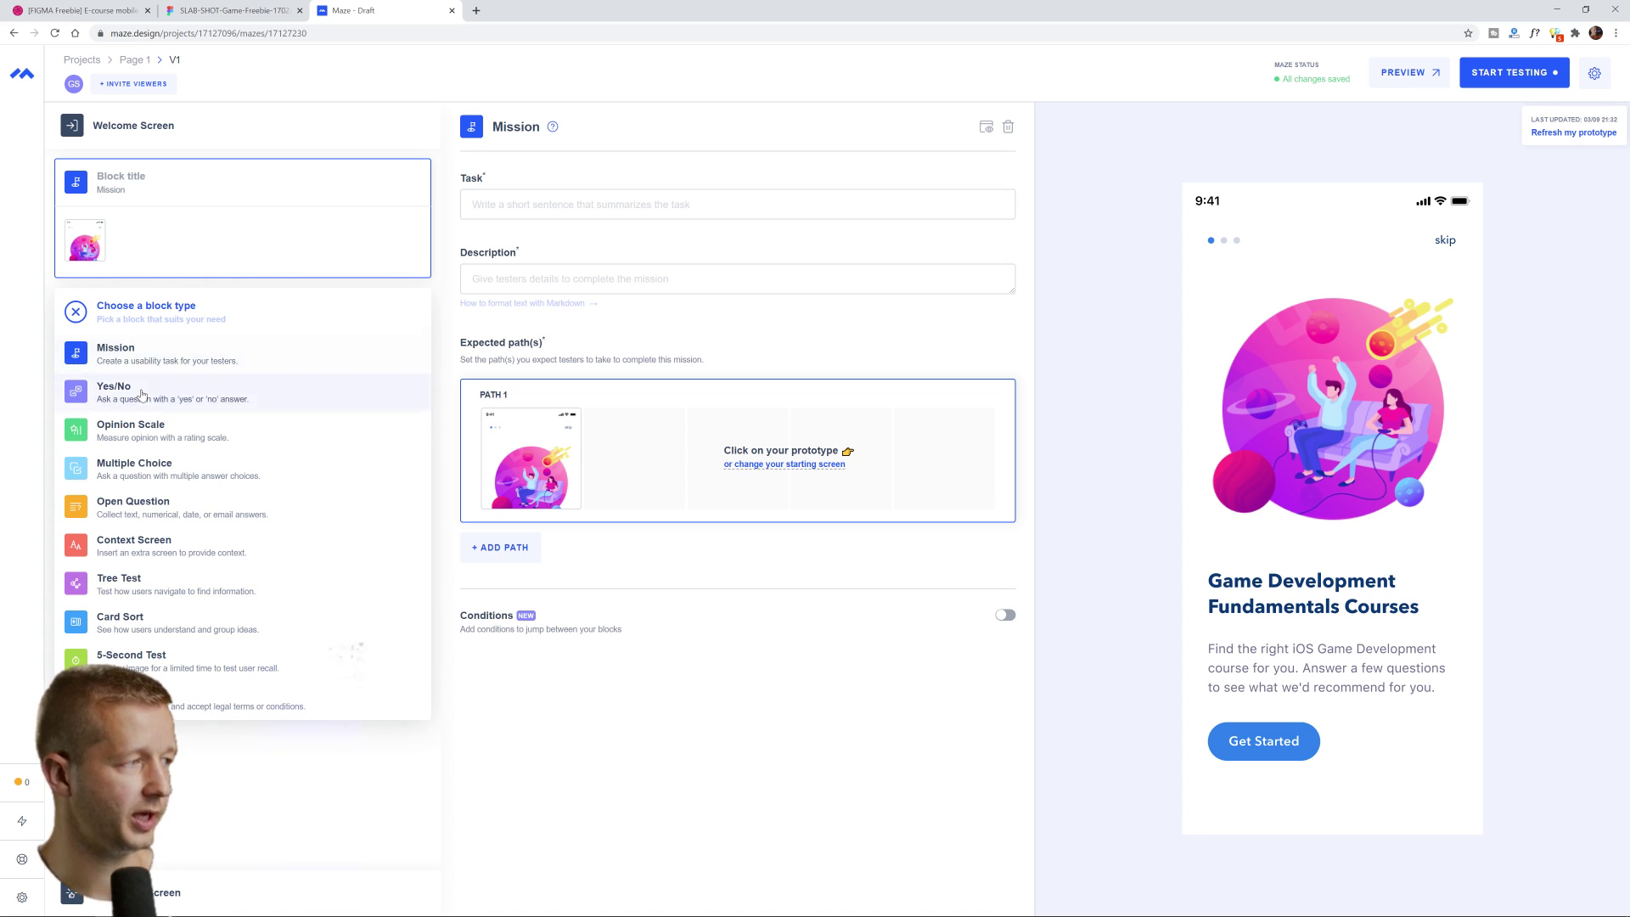
Enter the mission task 'Find a course' and description 'Visit the first course you see and read the details'
{"action": "left_click", "coordinate": [77, 313]}
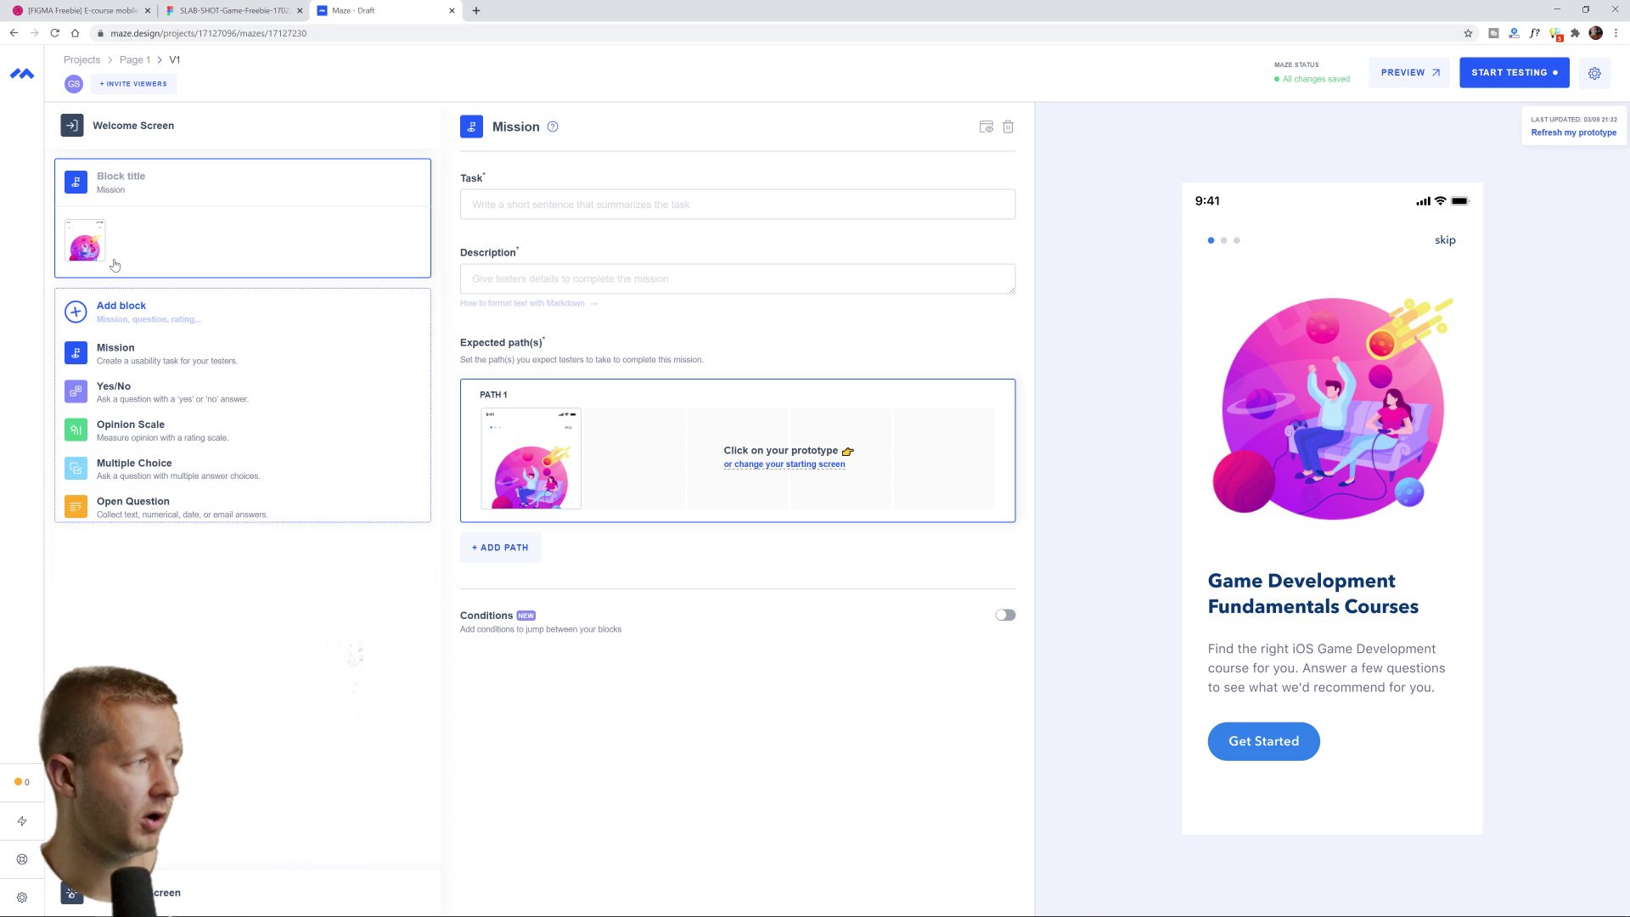
{"action": "left_click", "coordinate": [516, 204]}
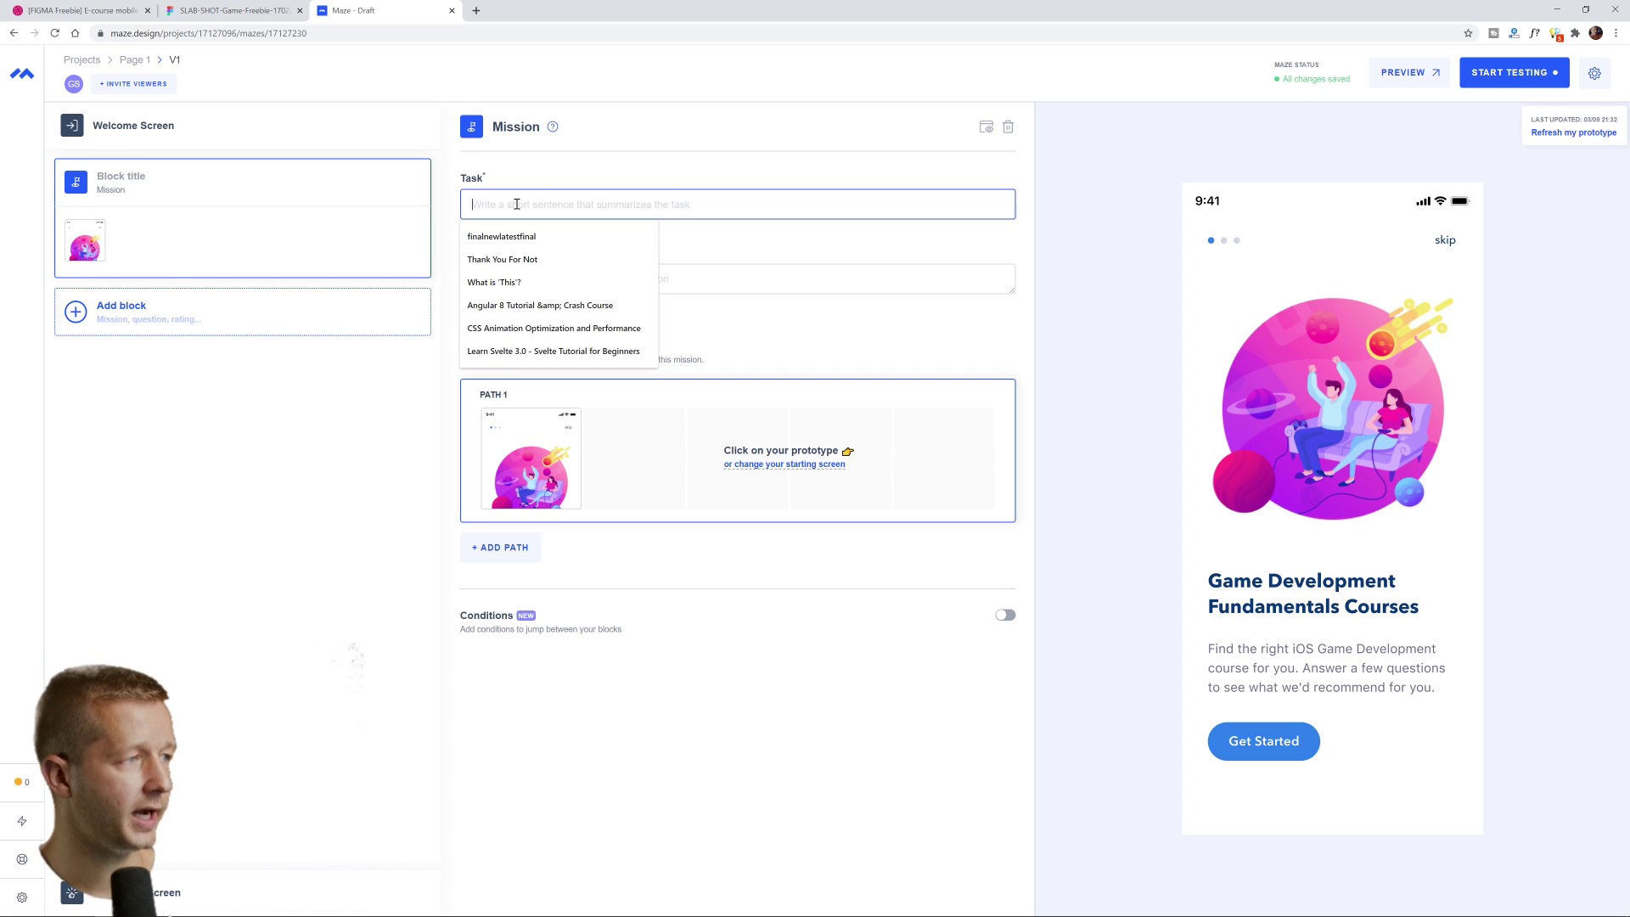
{"action": "type", "text": "ds"}
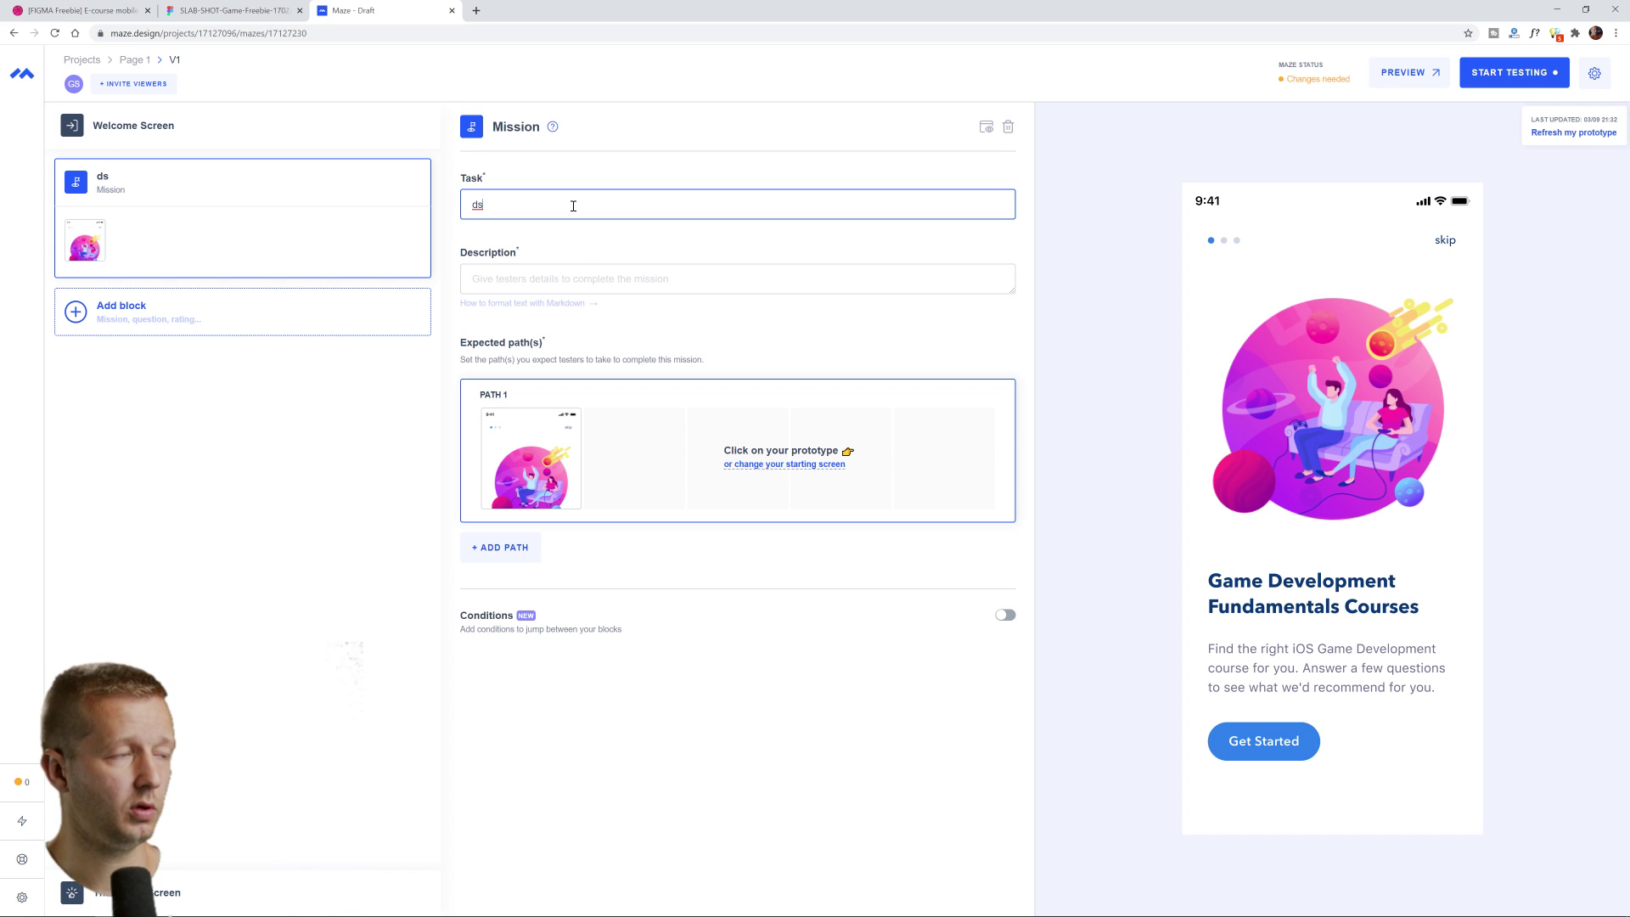
{"action": "type", "text": "Find a course"}
{"action": "key", "text": "Tab"}
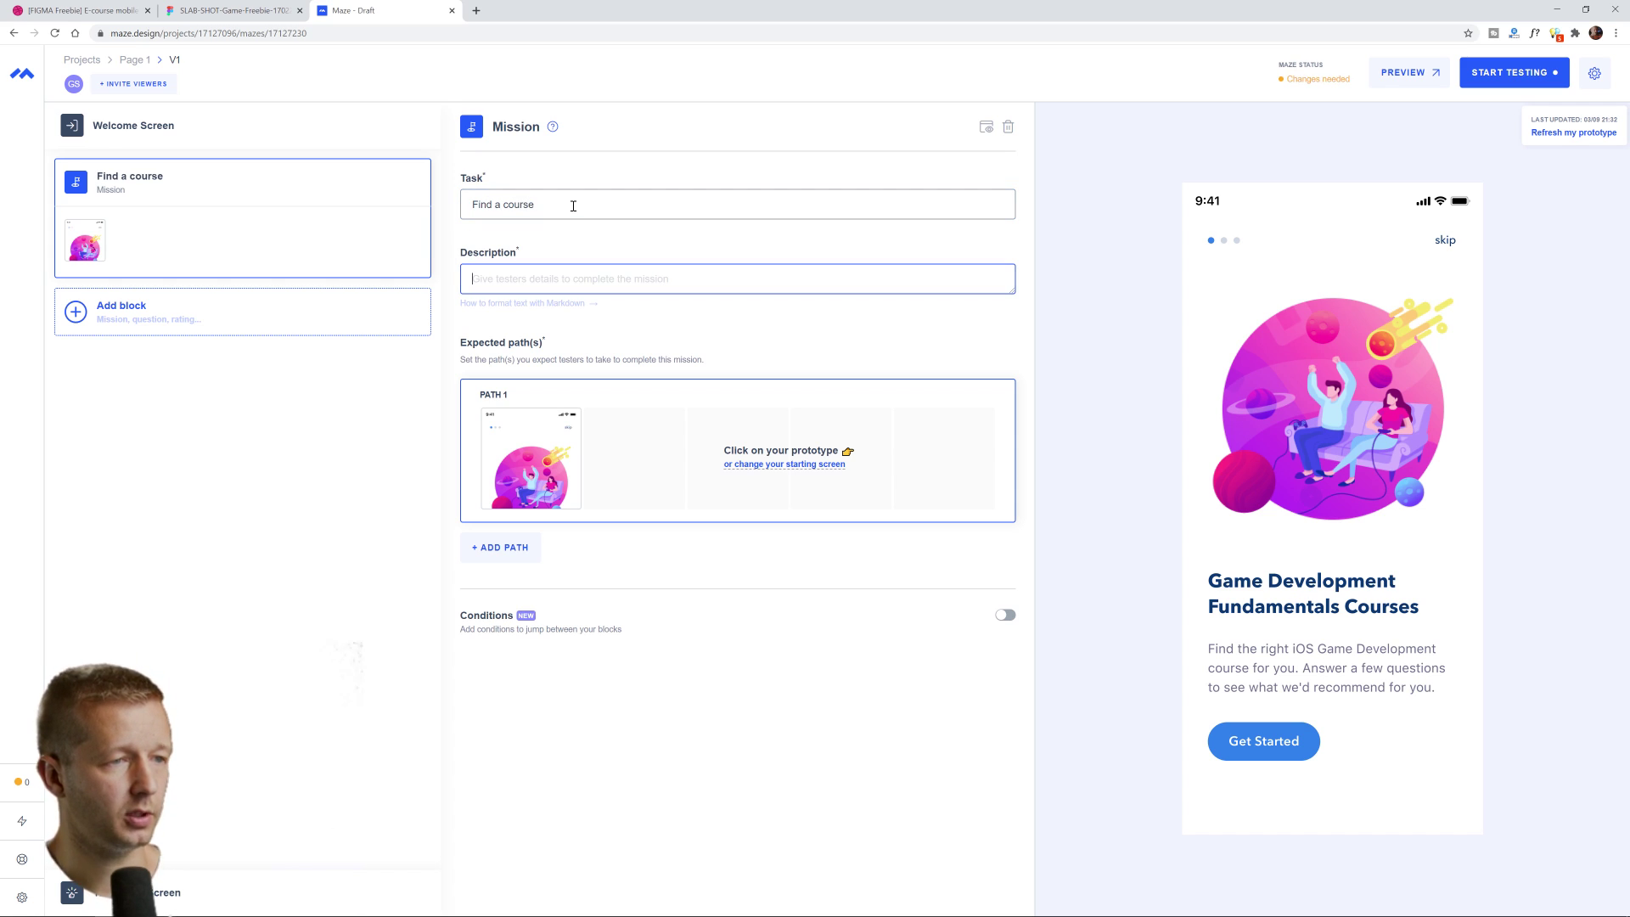
{"action": "type", "text": "Visit the firs"}
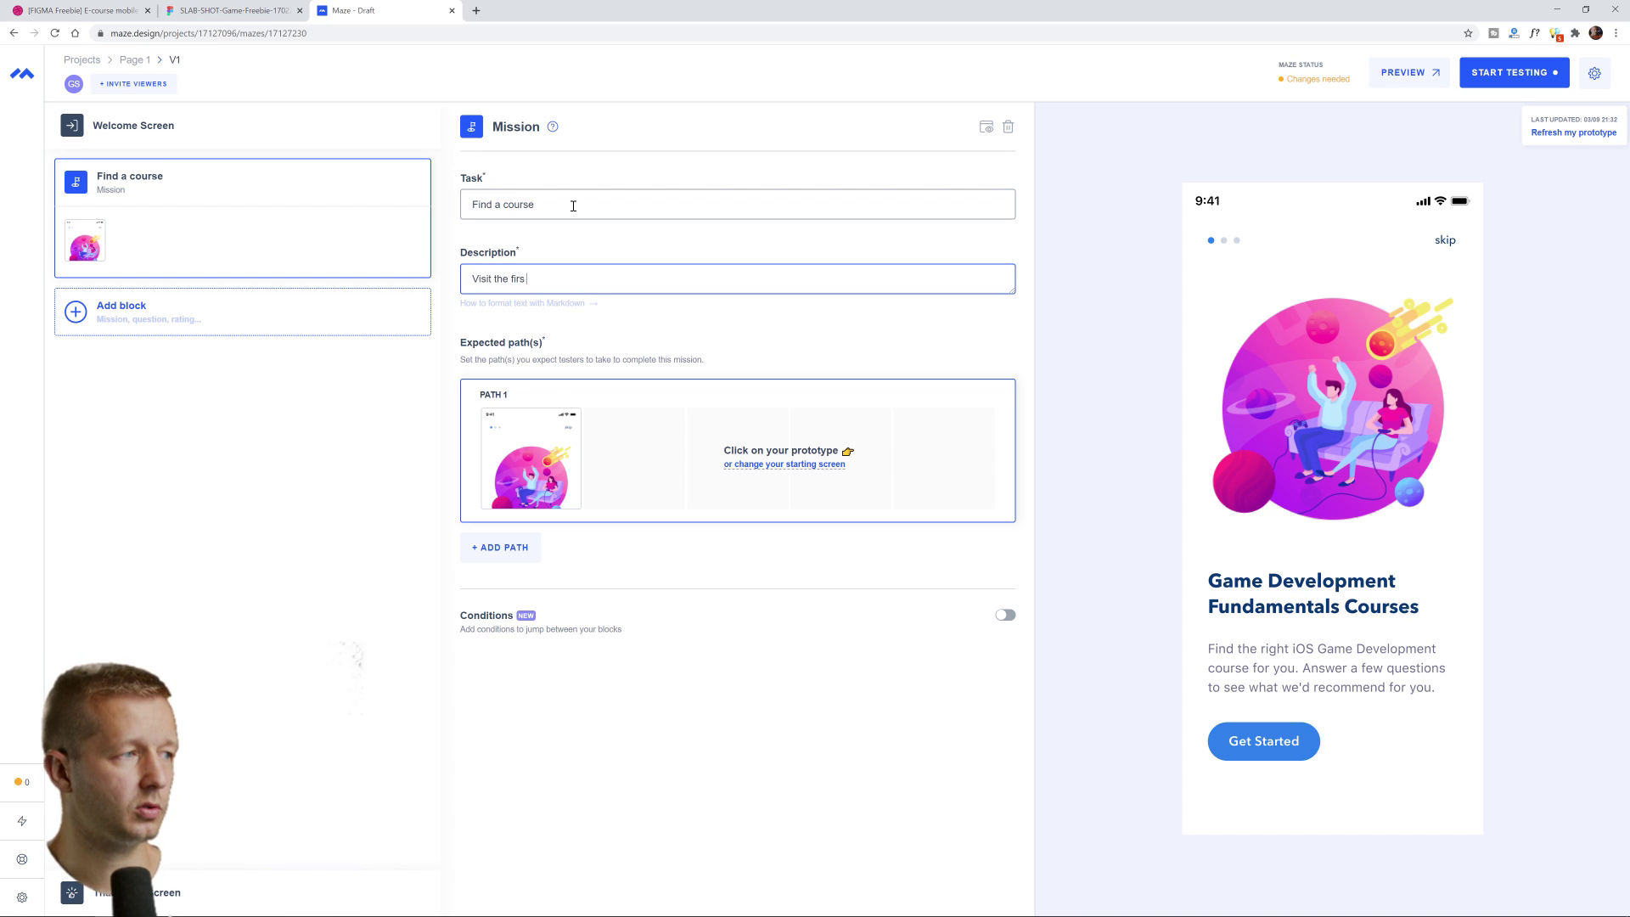
{"action": "type", "text": "t course you see"}
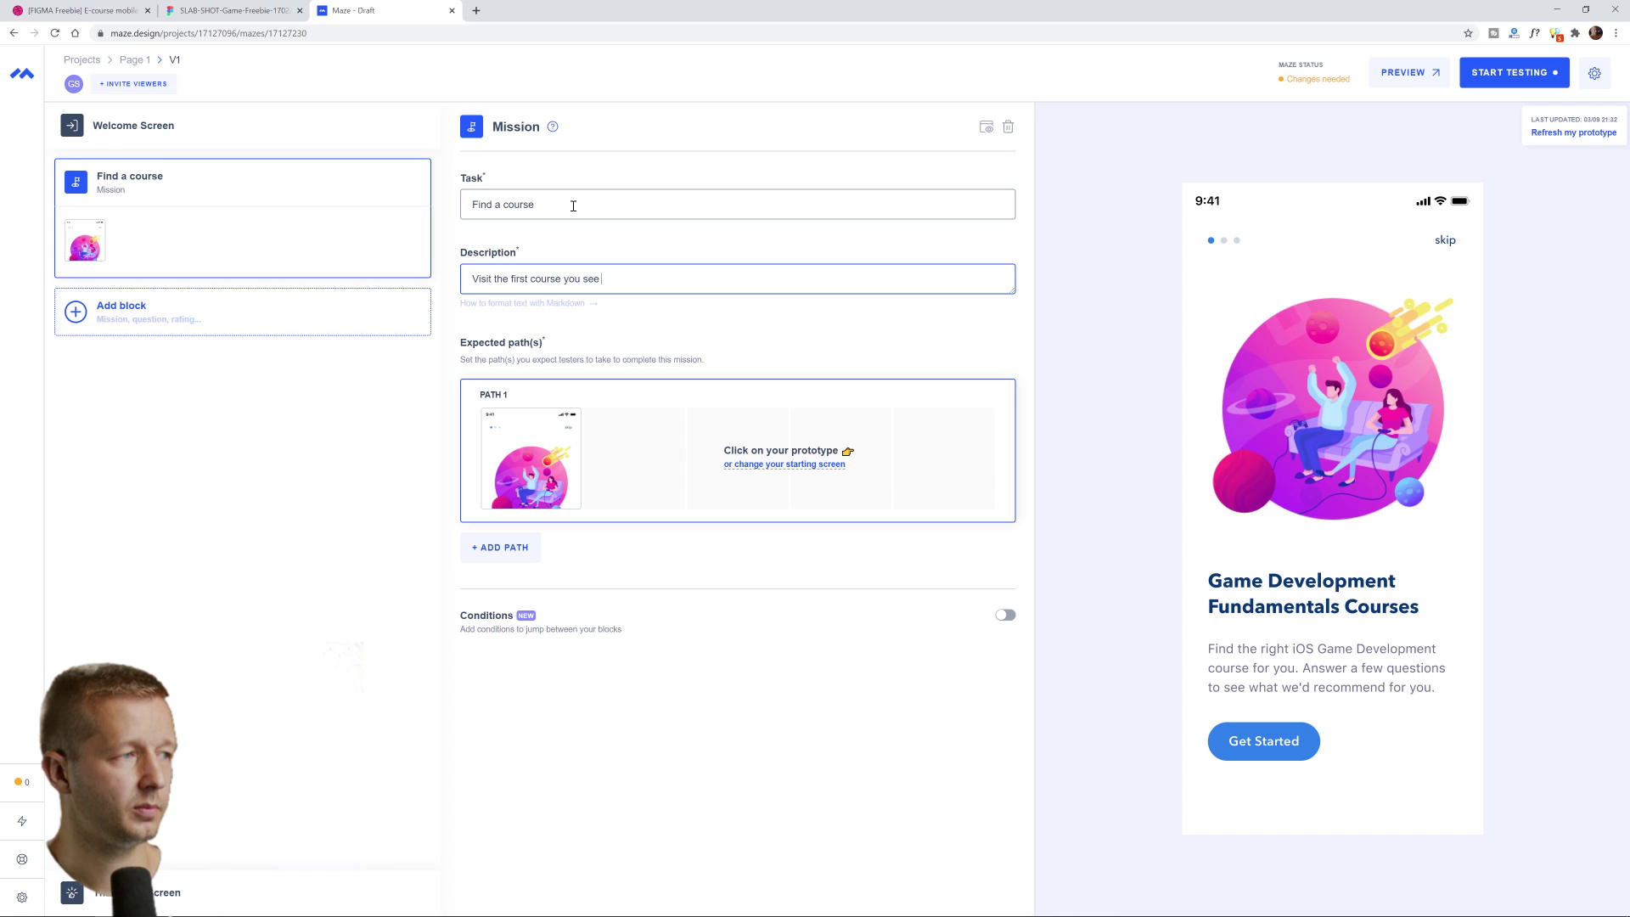
{"action": "type", "text": " and read the details"}
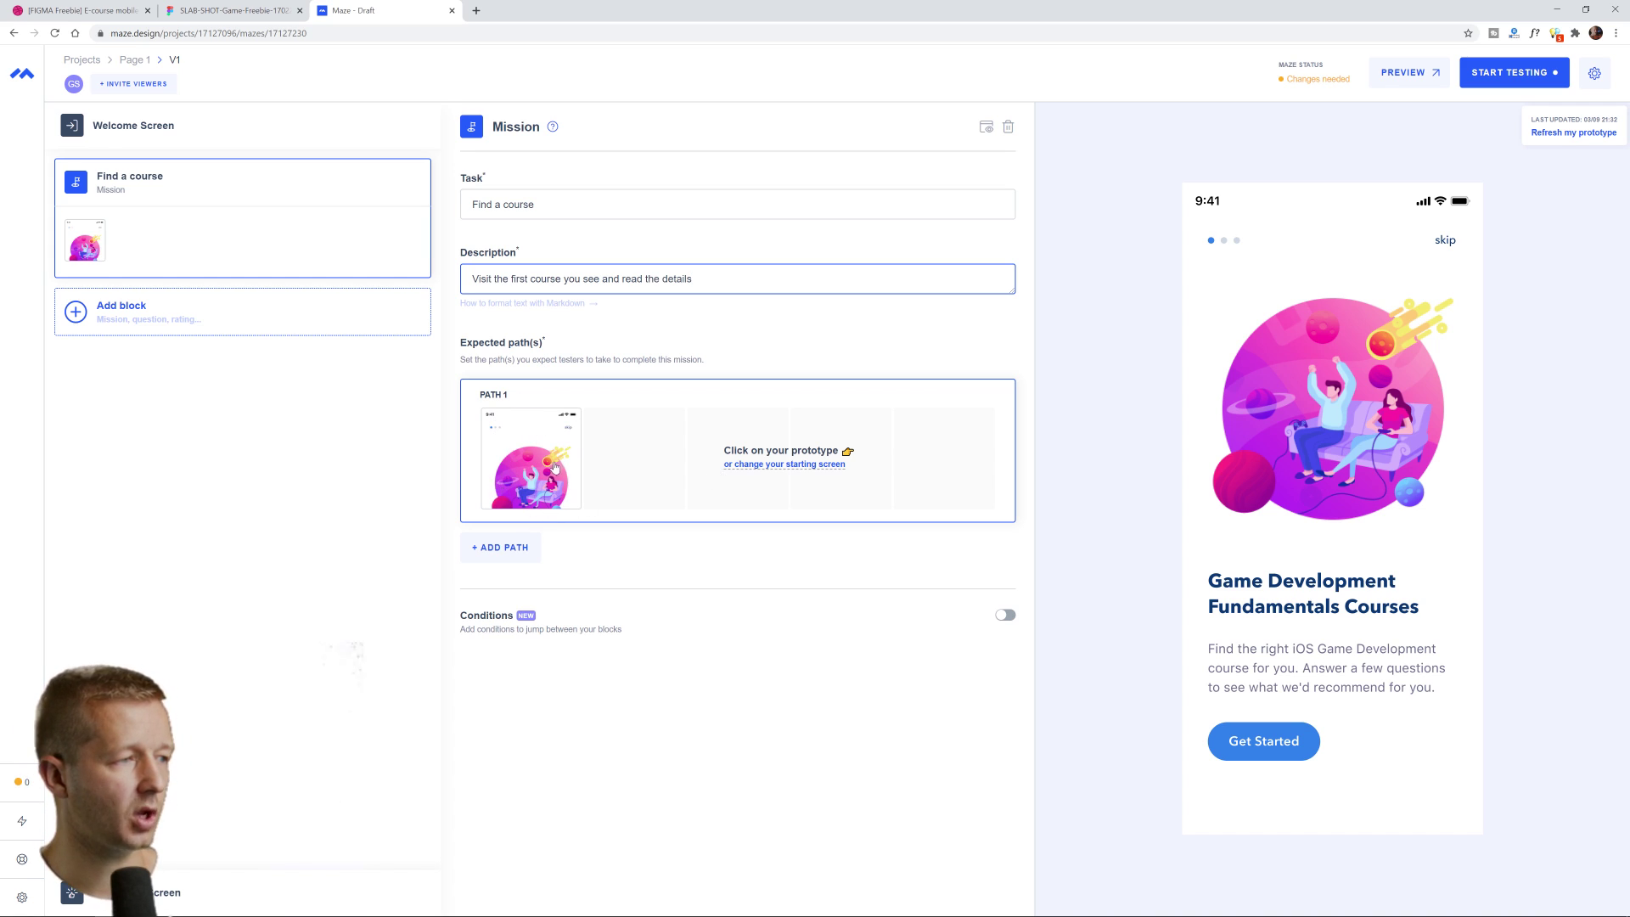
{"action": "left_click", "coordinate": [1262, 745]}
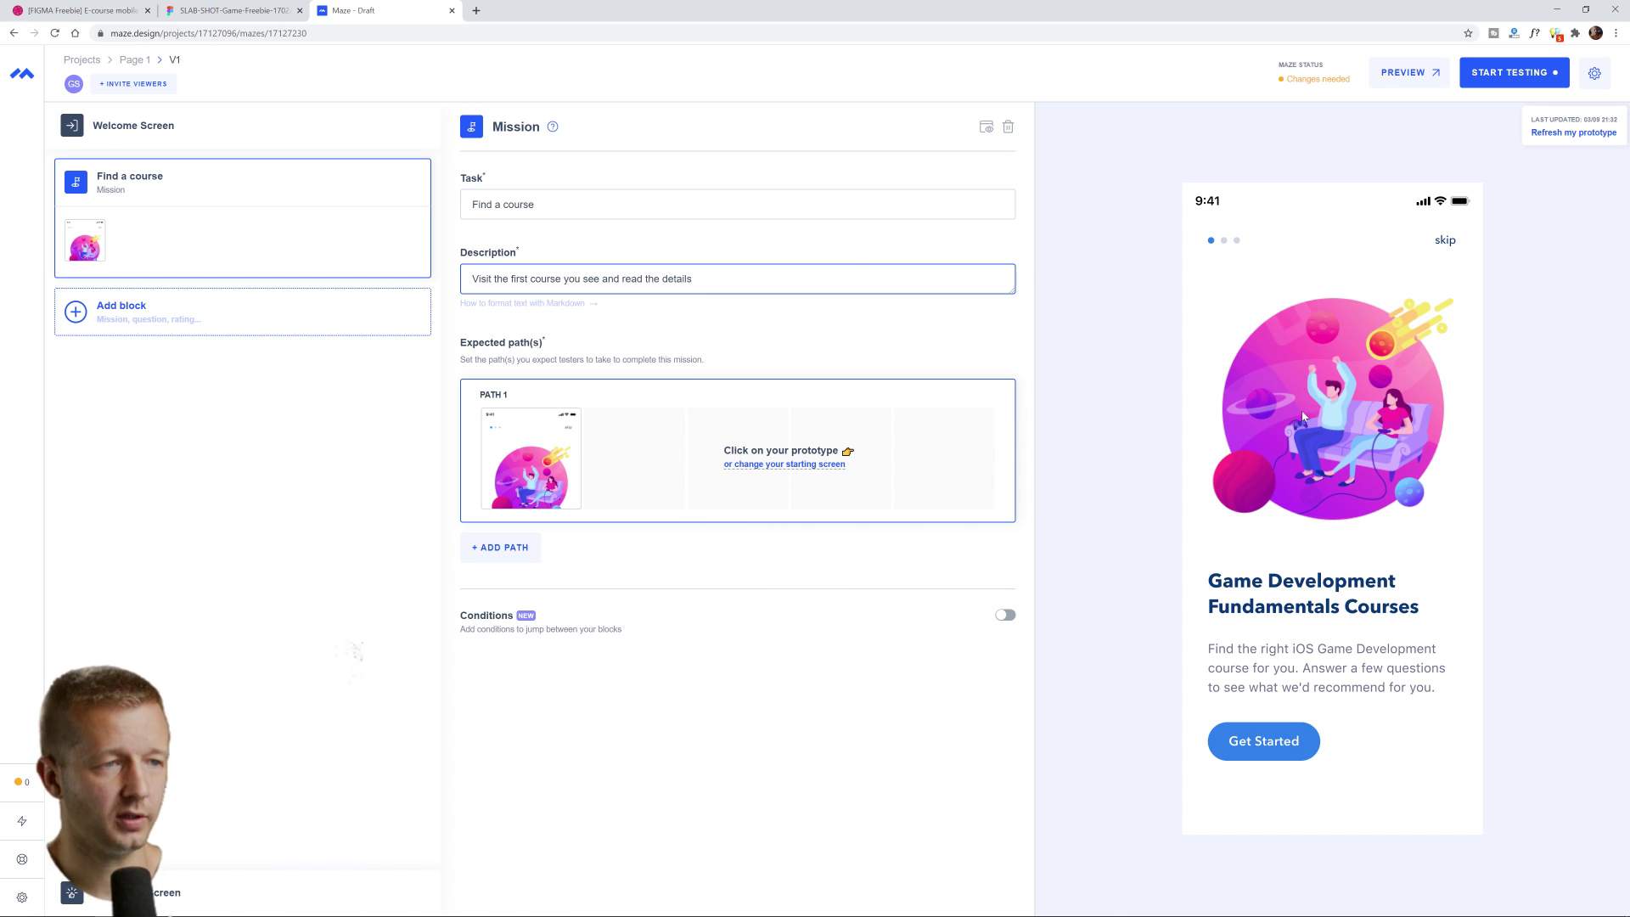
Record Path 1 from the start screen via Fundamentals Courses to the Complete C# Unity Developer 3D details
{"action": "left_click", "coordinate": [1261, 743]}
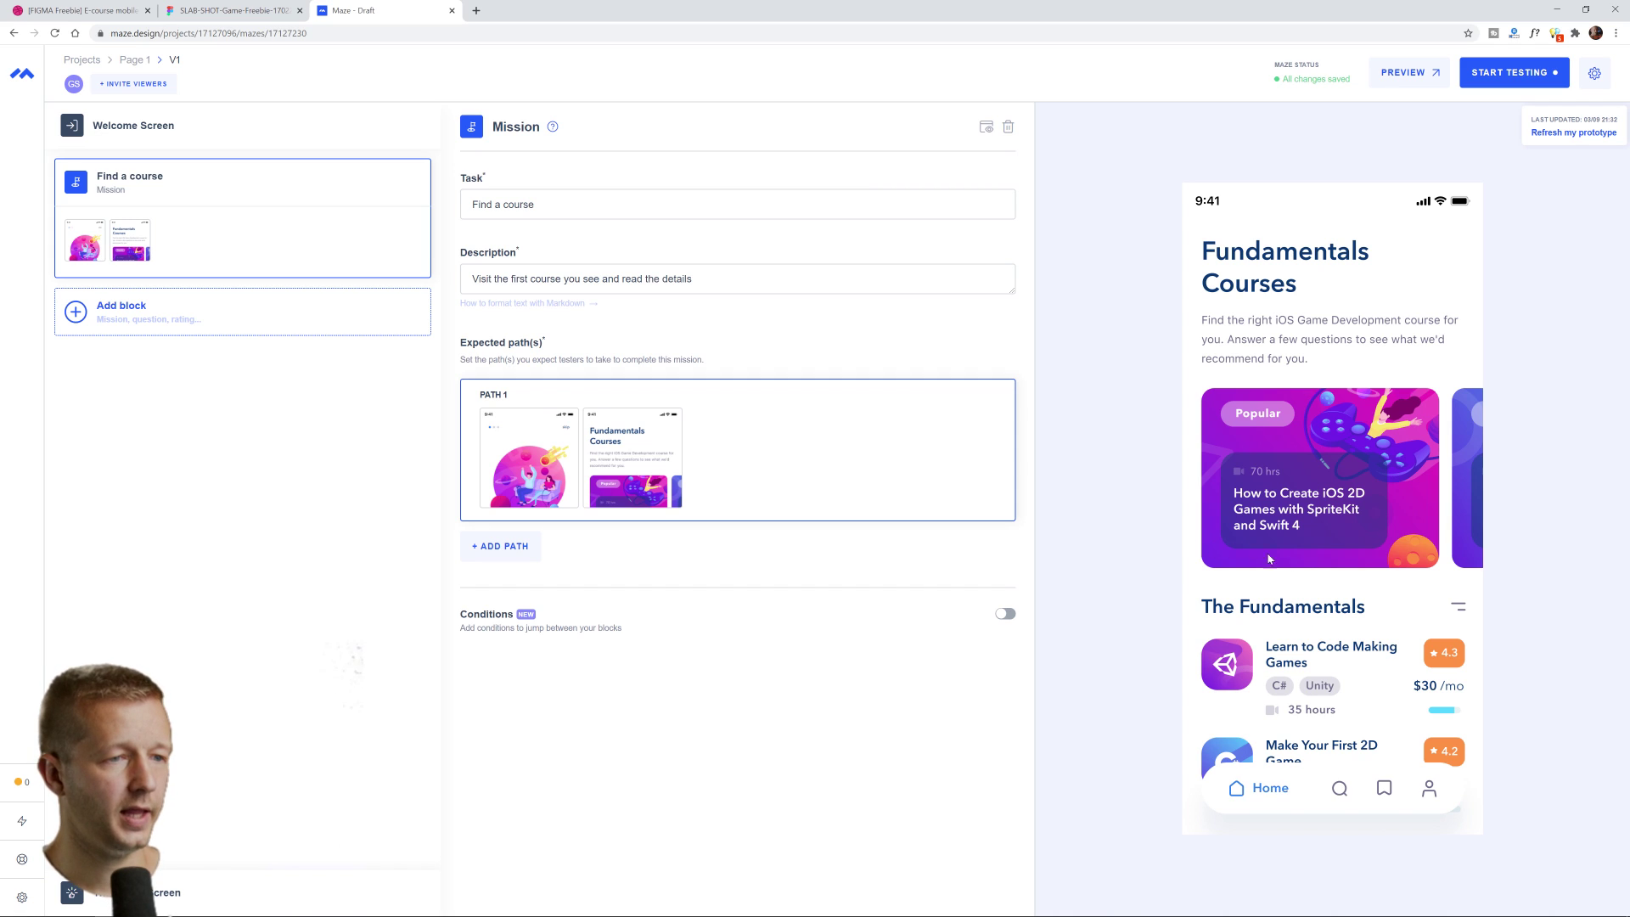
{"action": "left_click", "coordinate": [1293, 658]}
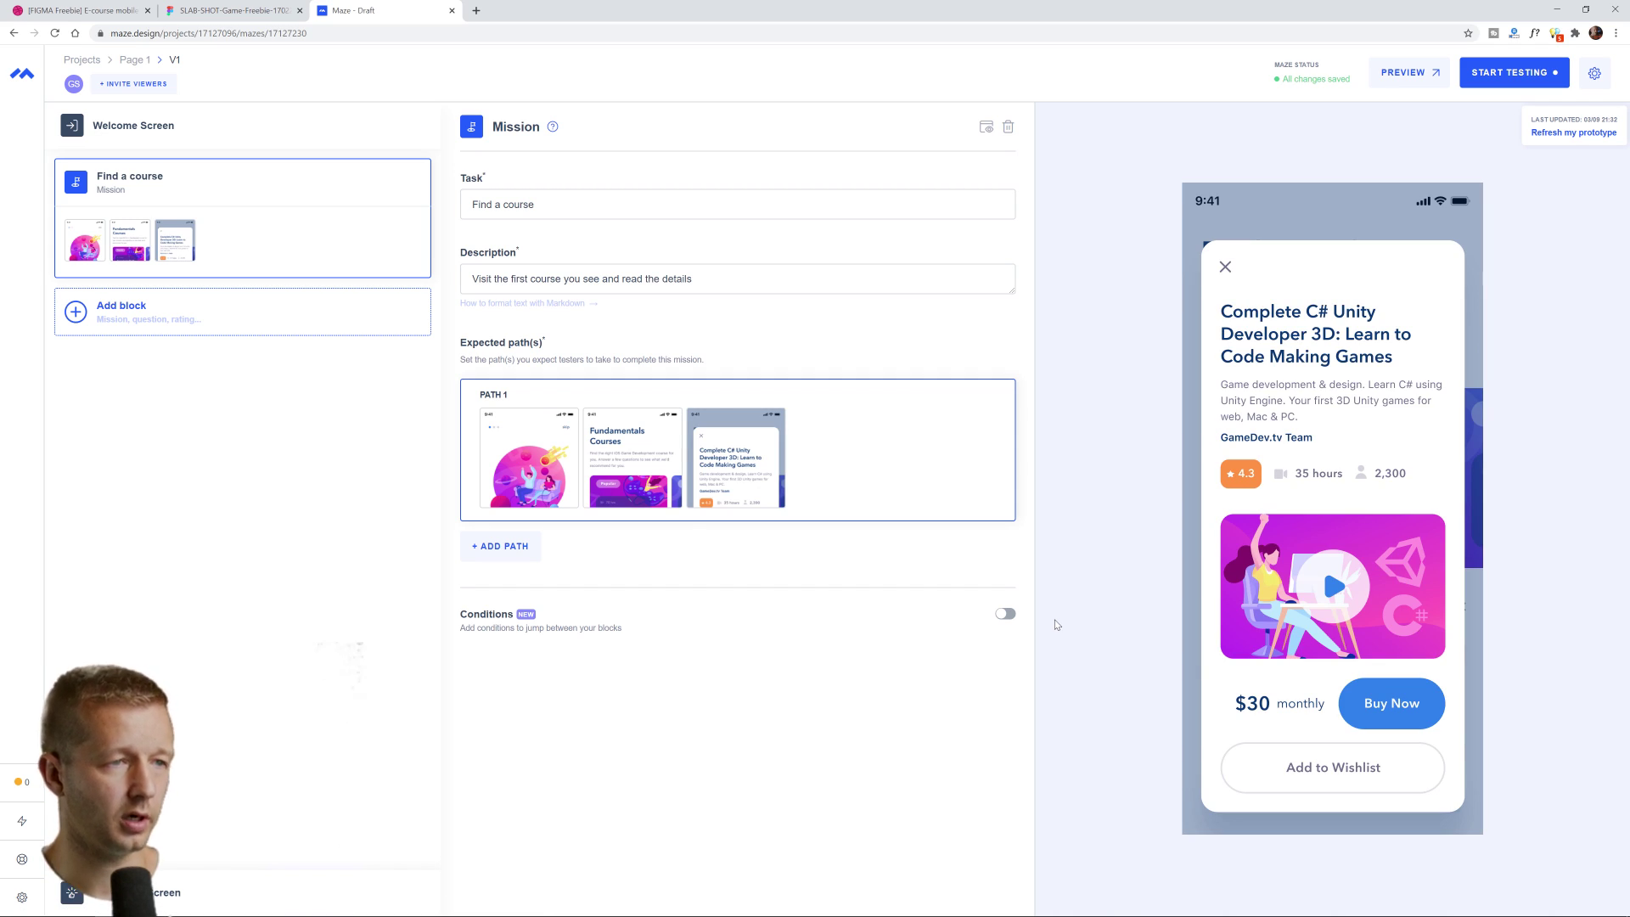
{"action": "mouse_move", "coordinate": [738, 463]}
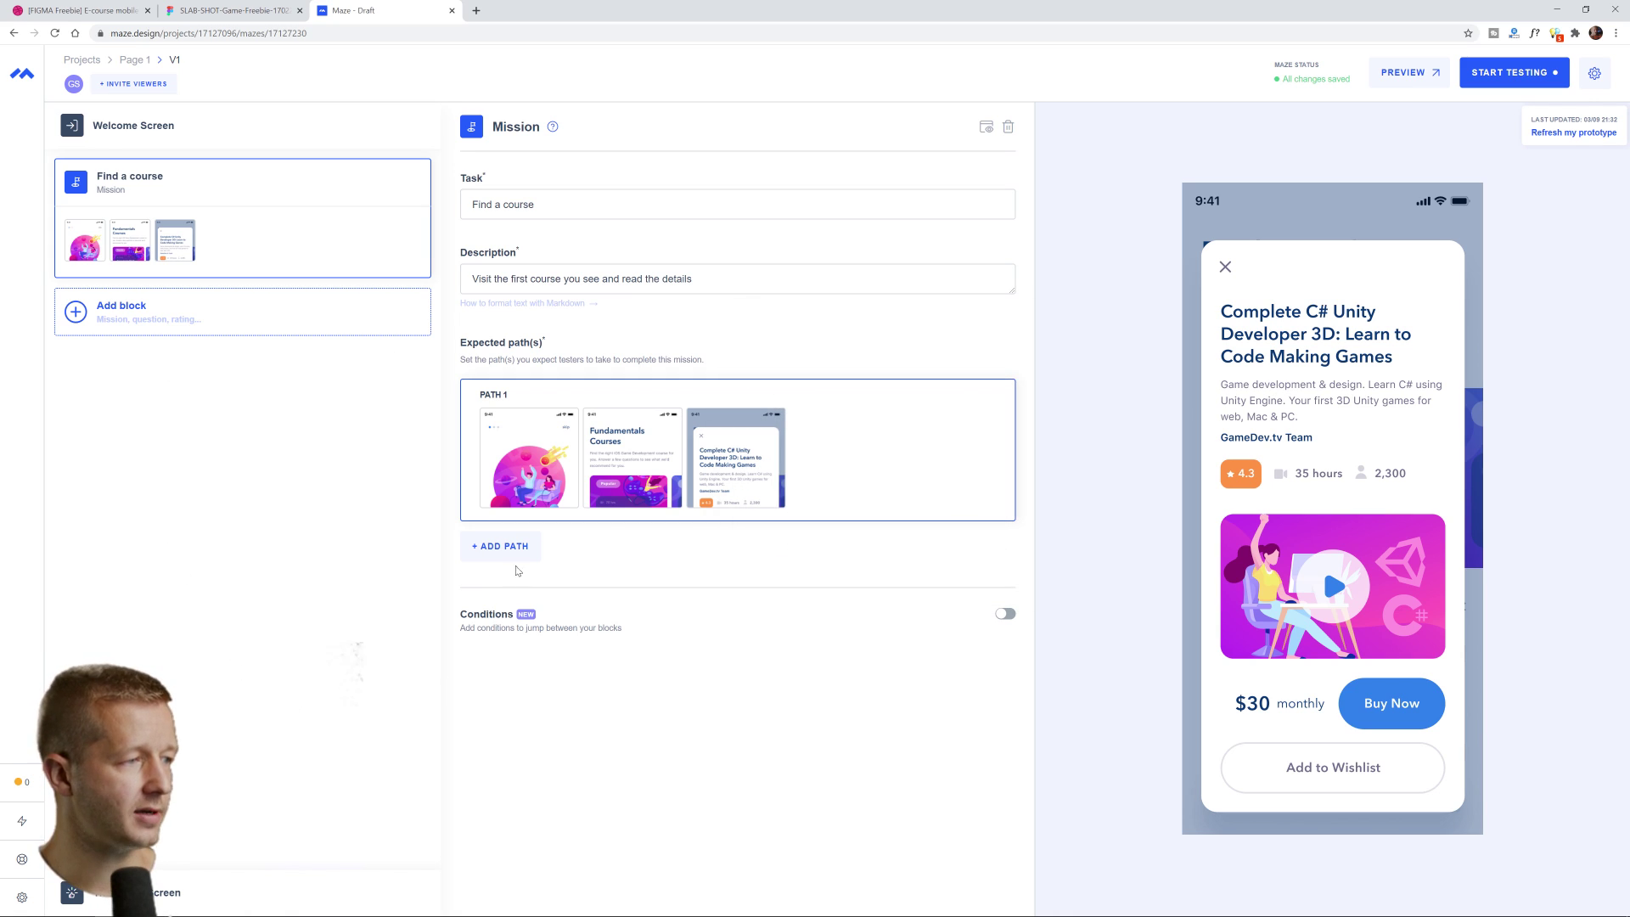
{"action": "mouse_move", "coordinate": [518, 613]}
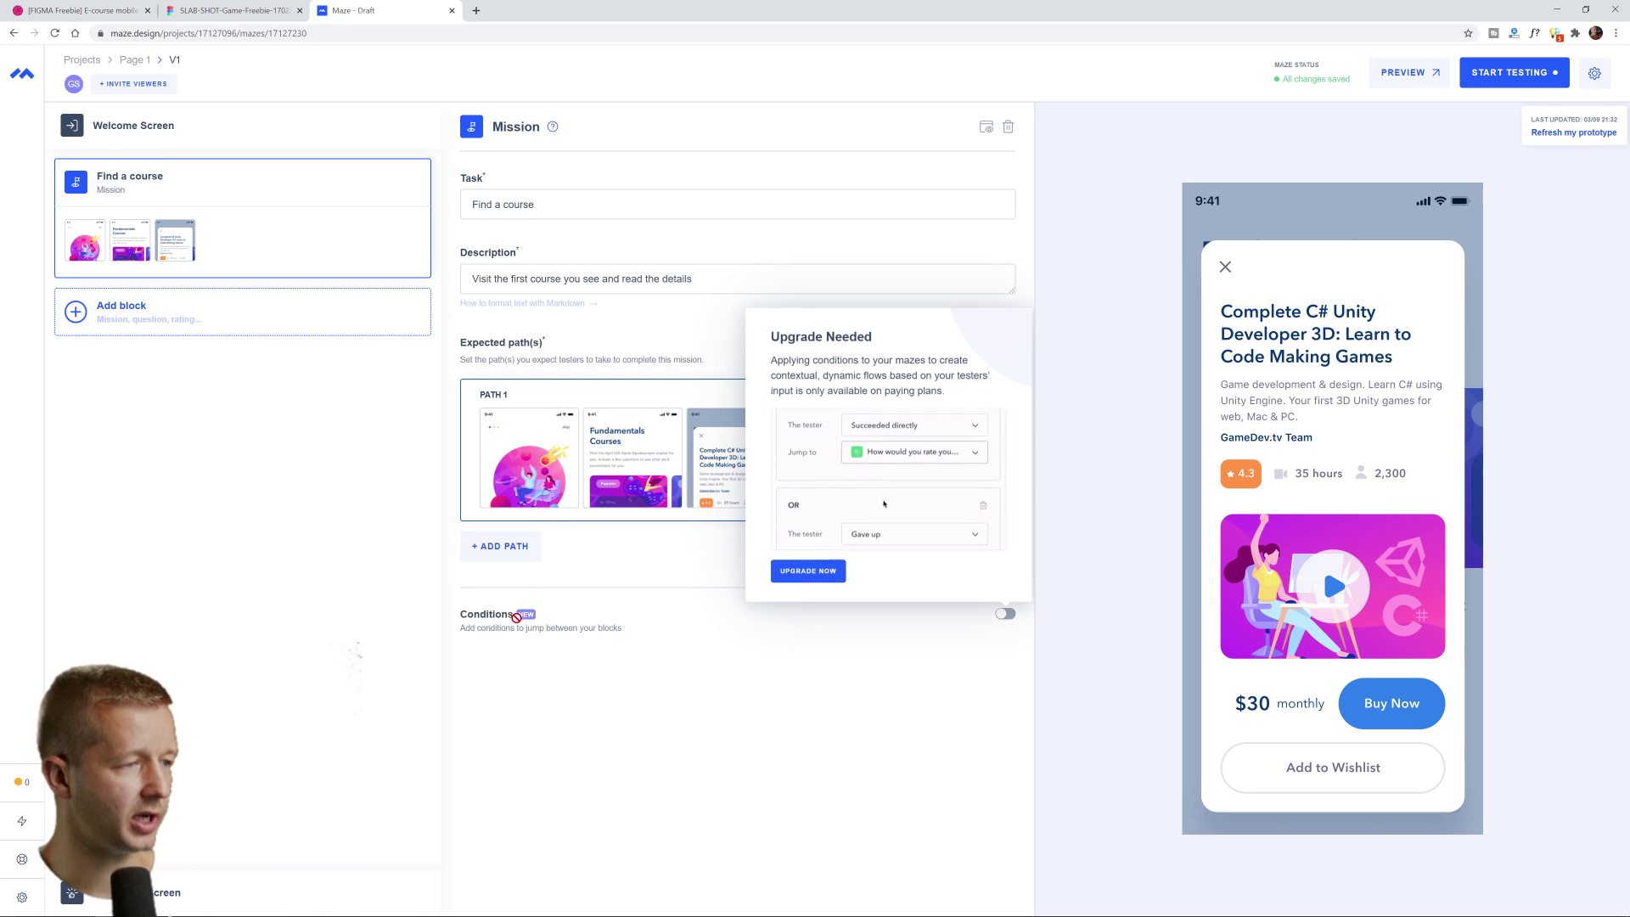
Add a 1–10 Opinion Scale block asking 'How easy was it to find a course?'
{"action": "left_click", "coordinate": [121, 316]}
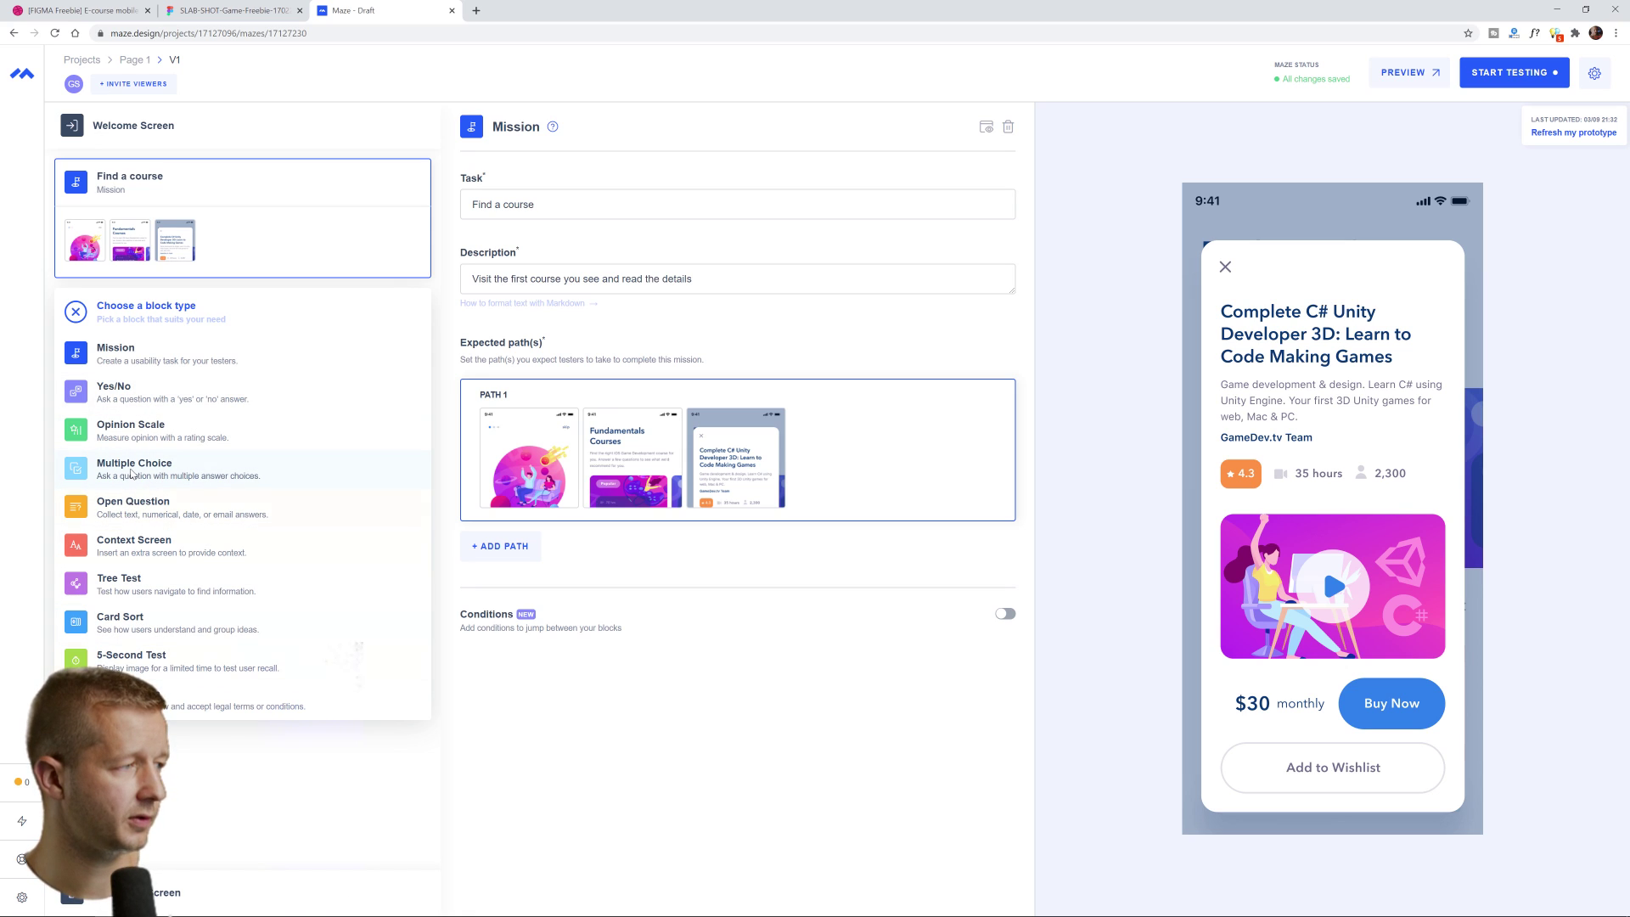
{"action": "left_click", "coordinate": [149, 432]}
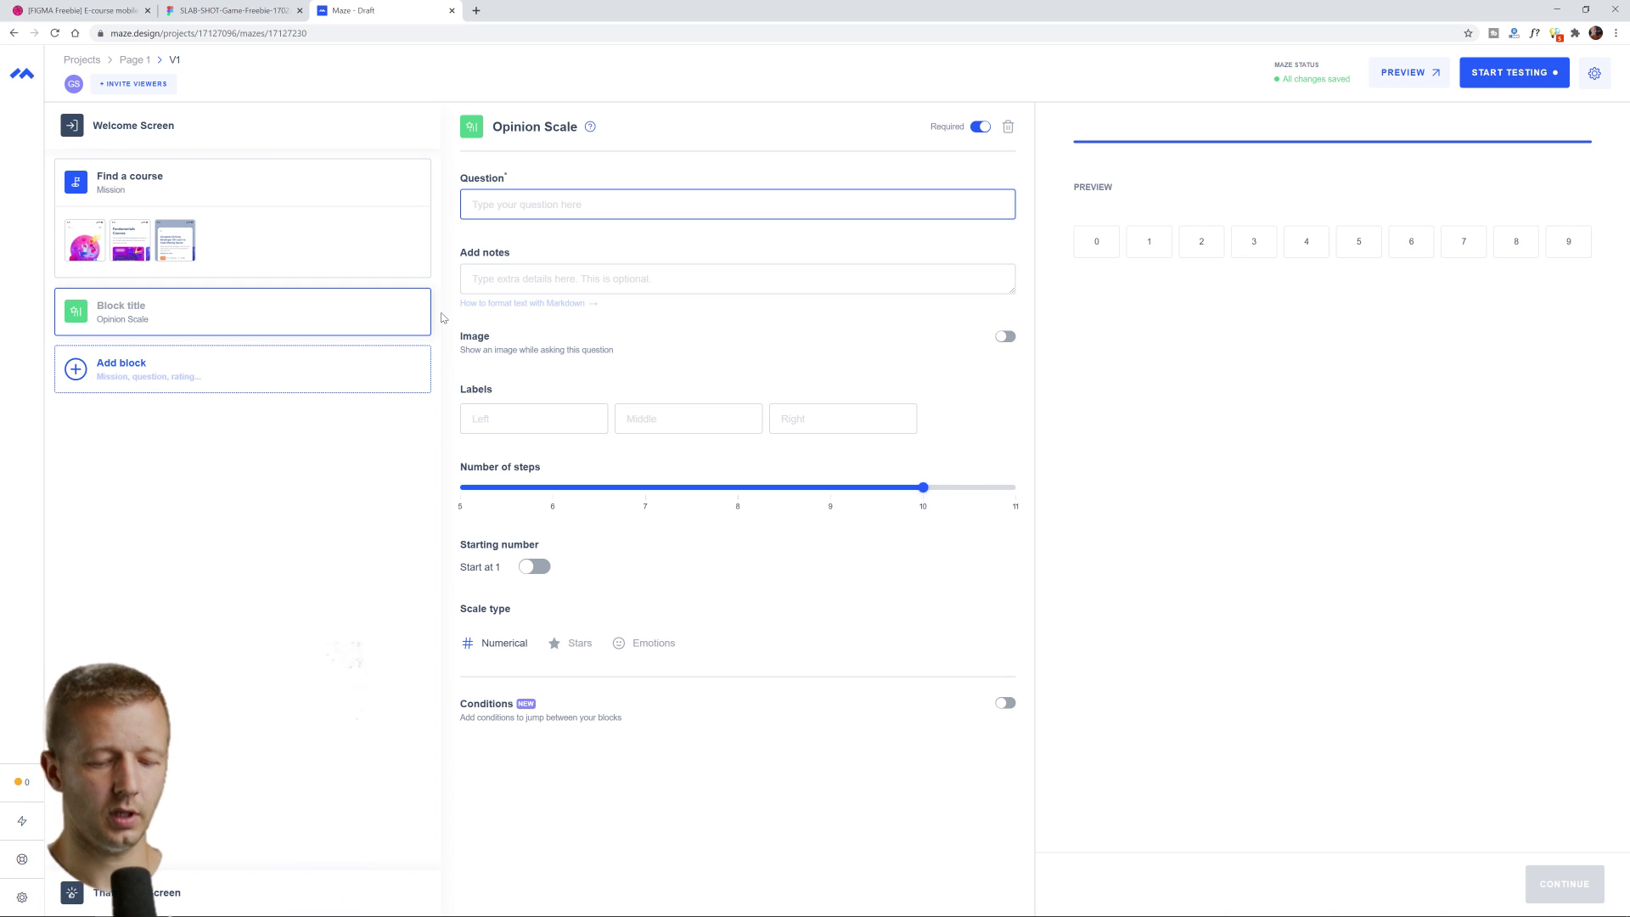
{"action": "type", "text": "How easy "}
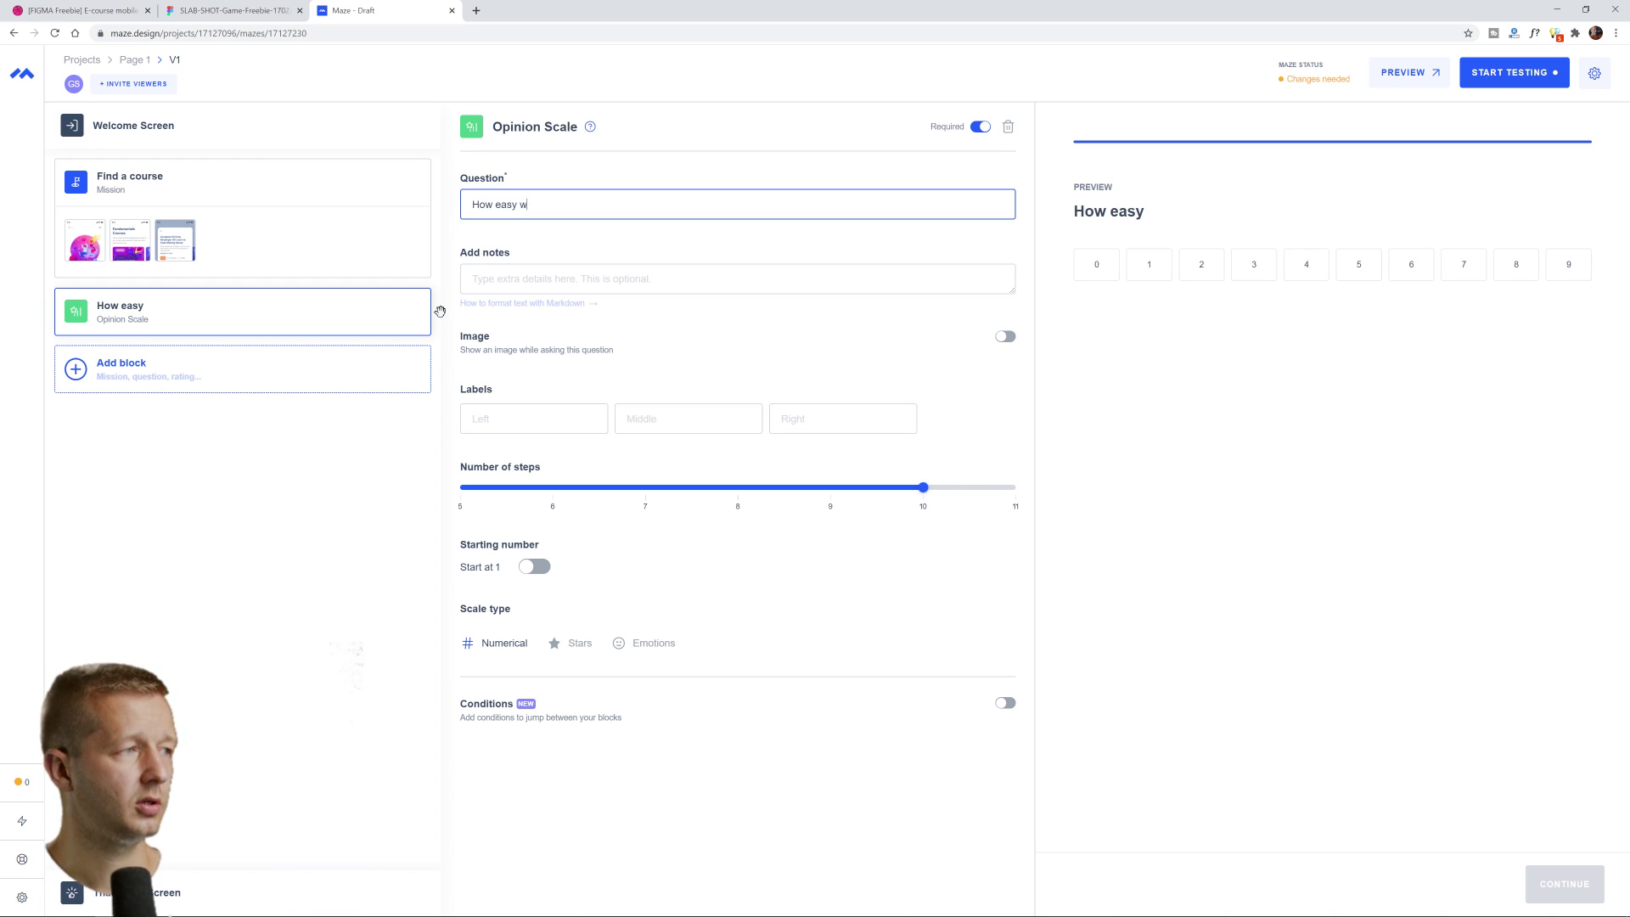
{"action": "type", "text": "was it to find a course?"}
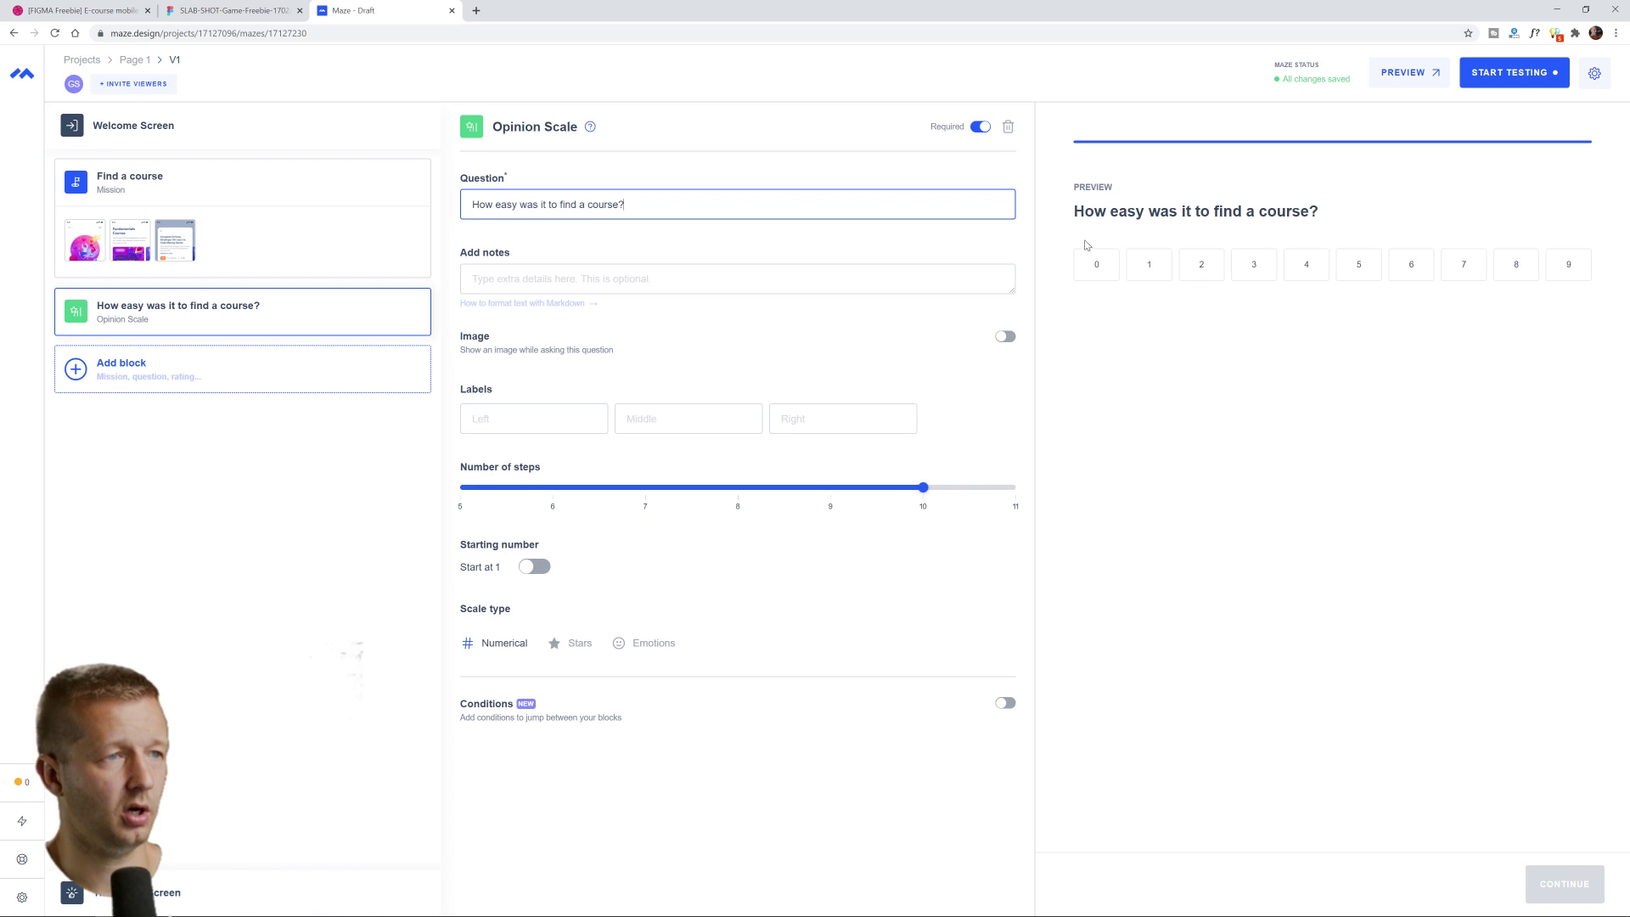
{"action": "left_click", "coordinate": [535, 570]}
{"action": "left_click", "coordinate": [536, 567]}
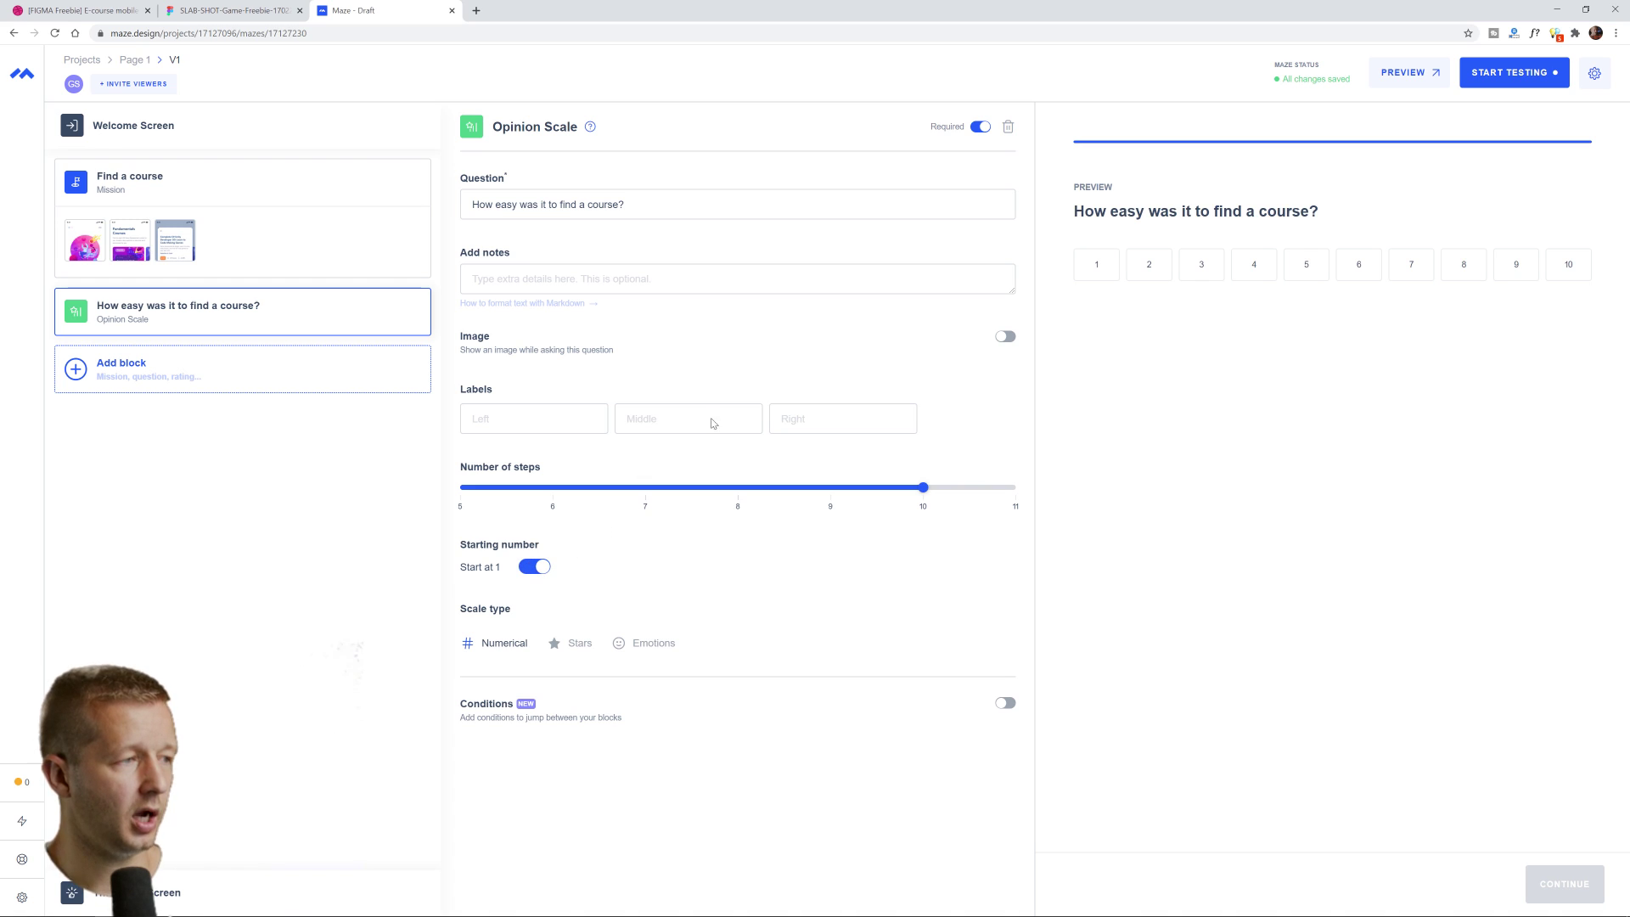
Label the scale's left, middle and right as Very easy, Moderate and Very hard
{"action": "left_click", "coordinate": [514, 421]}
{"action": "type", "text": "Very easy"}
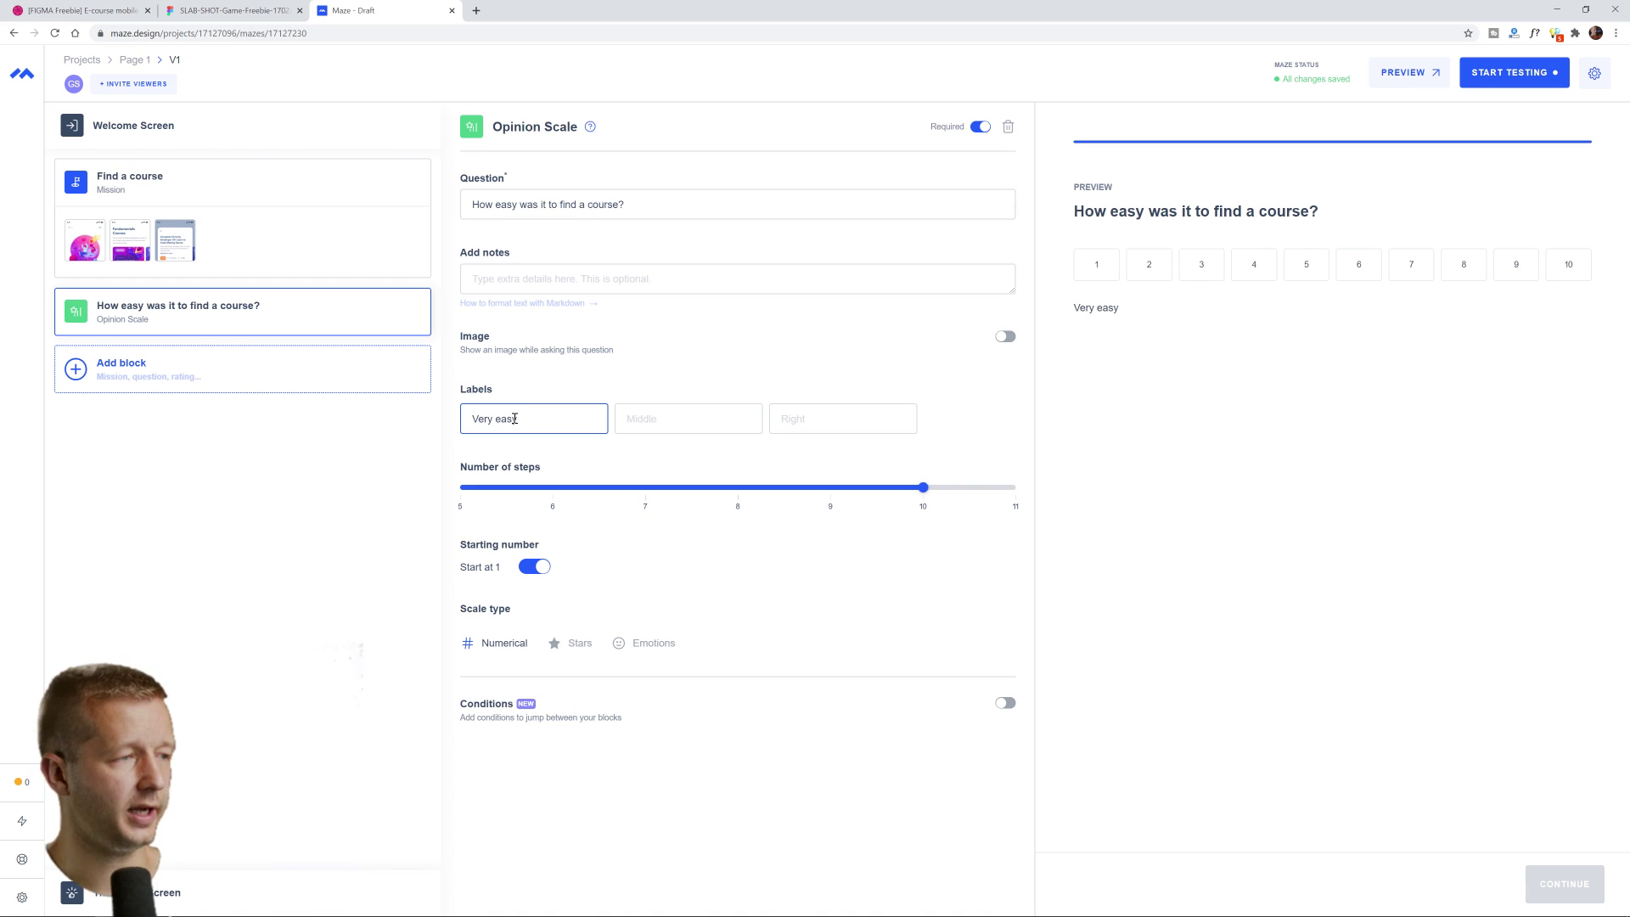
{"action": "key", "text": "Tab"}
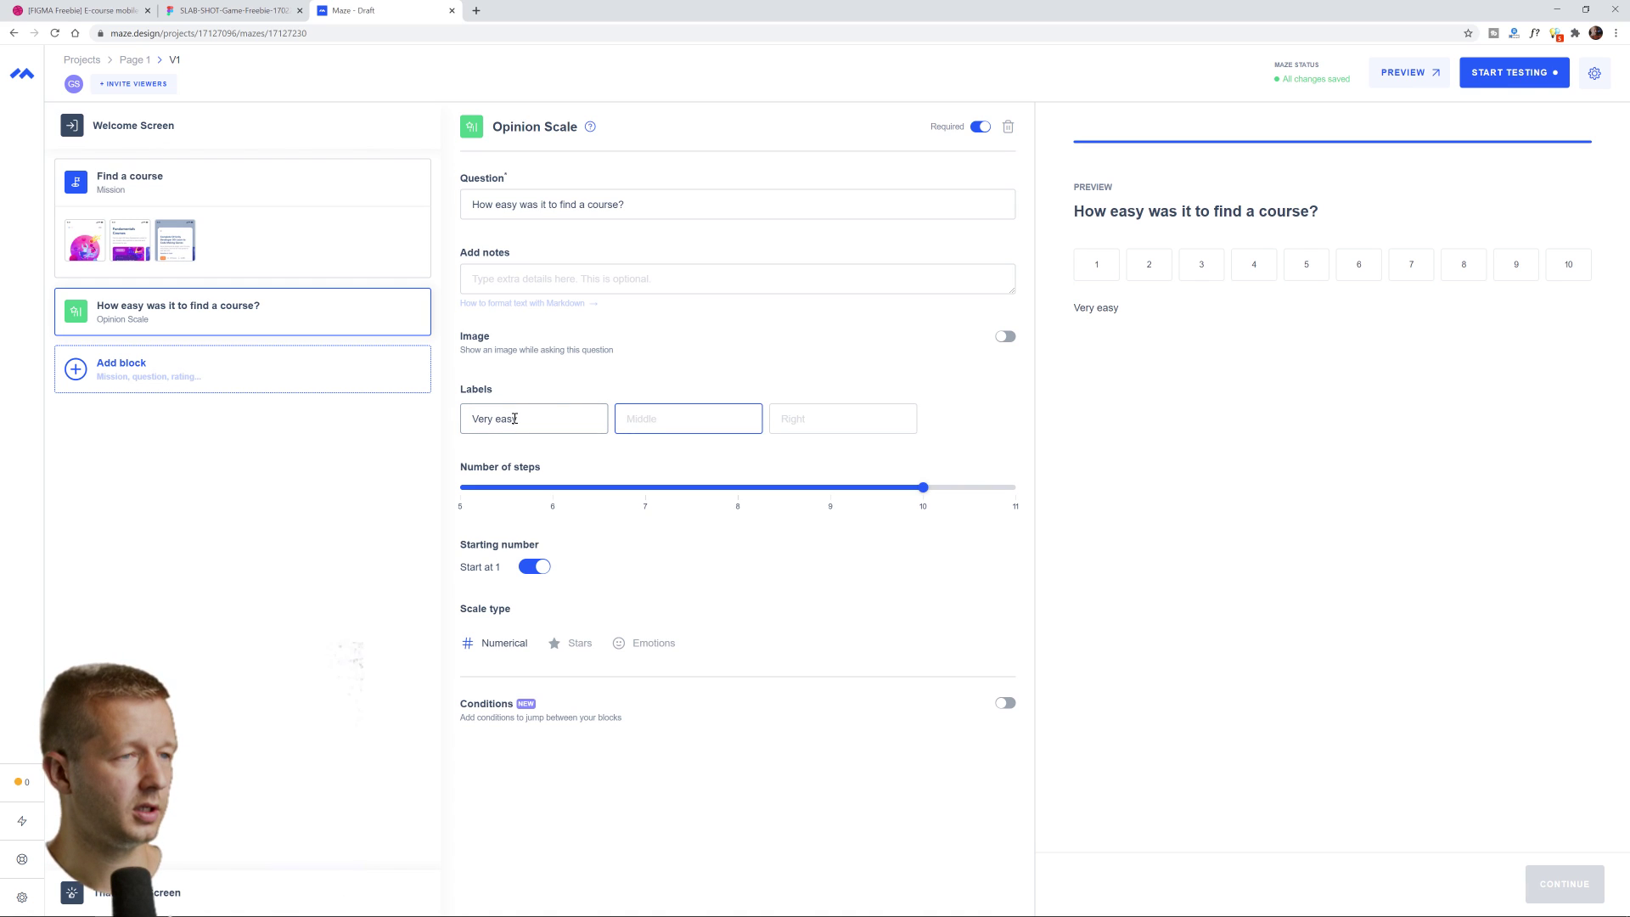
{"action": "type", "text": "Moderate"}
{"action": "key", "text": "Tab"}
{"action": "type", "text": "Very hard"}
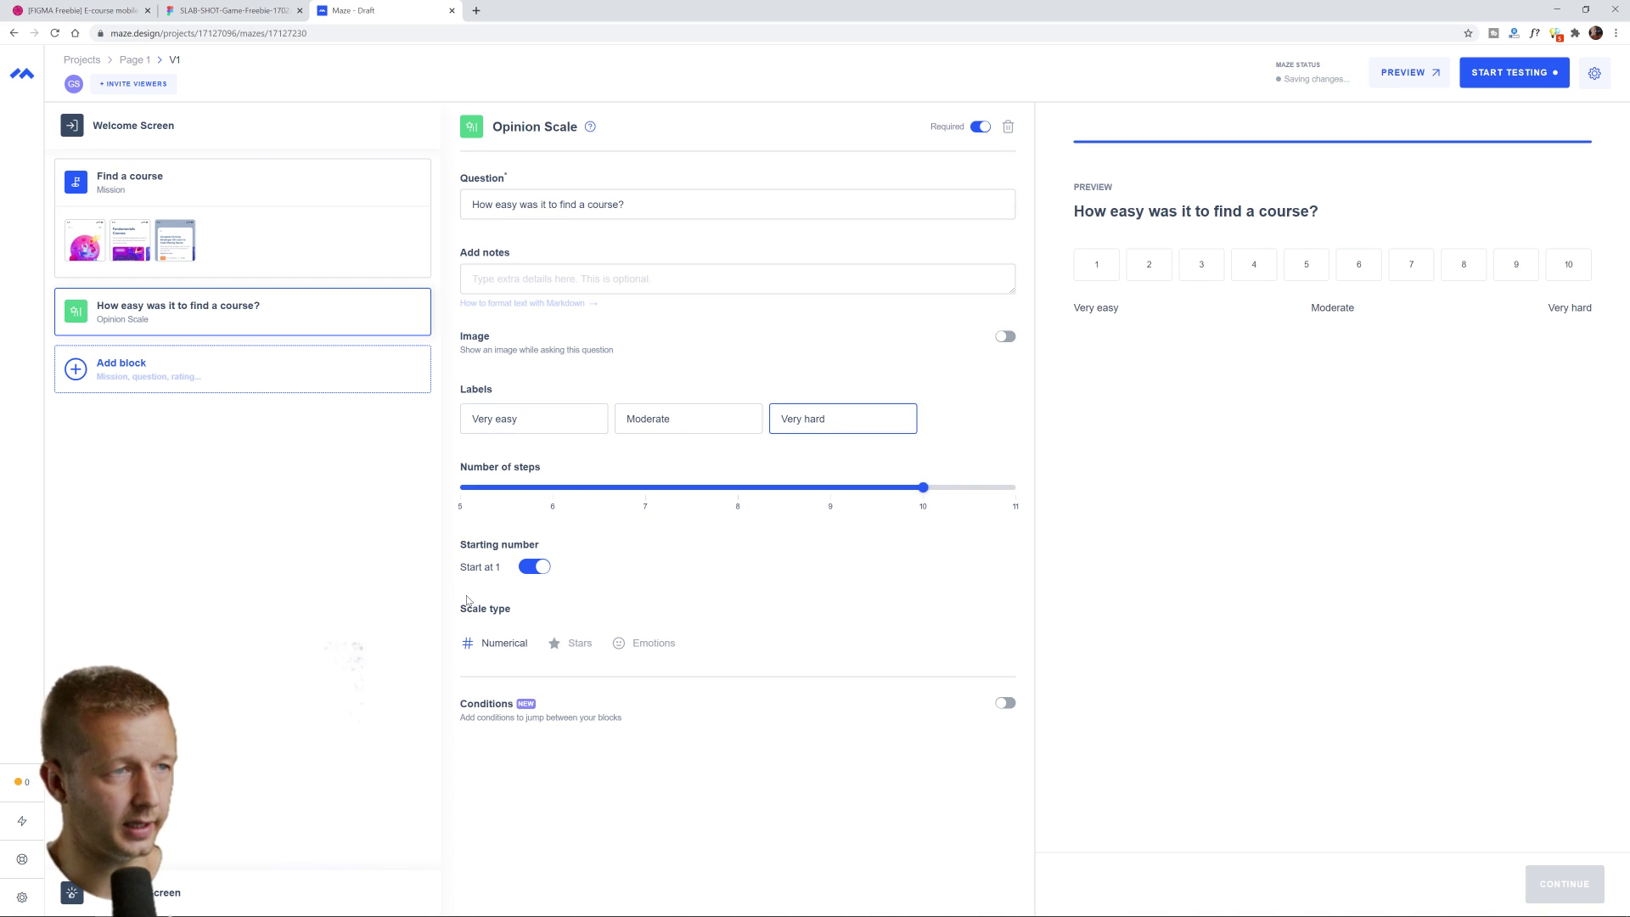
{"action": "left_click", "coordinate": [330, 628]}
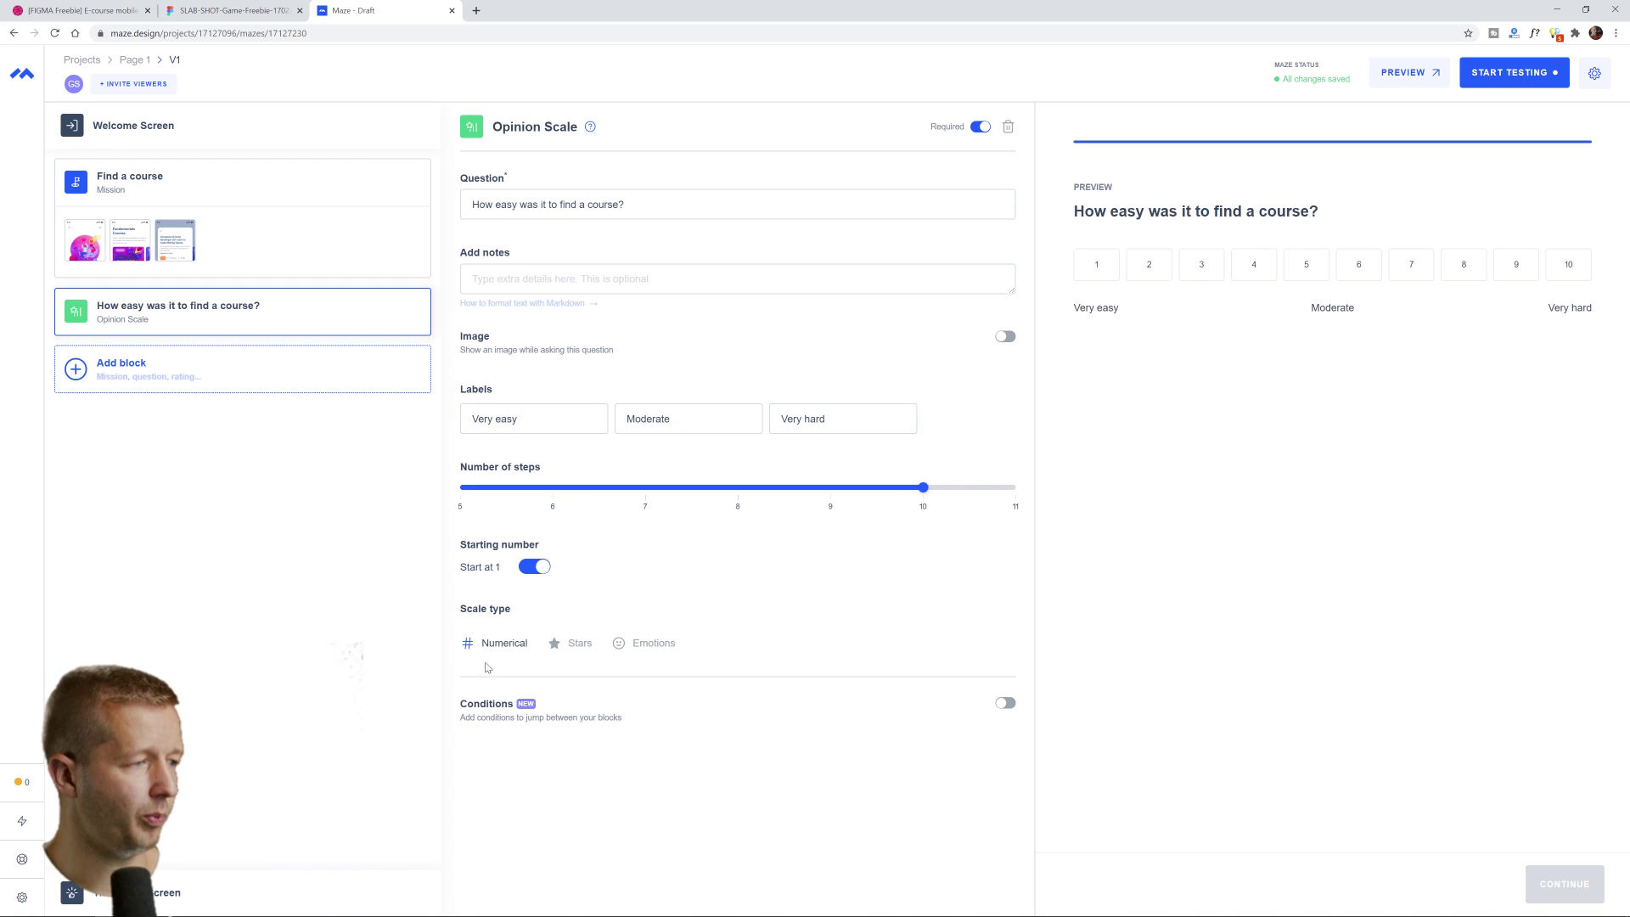
{"action": "mouse_move", "coordinate": [497, 706]}
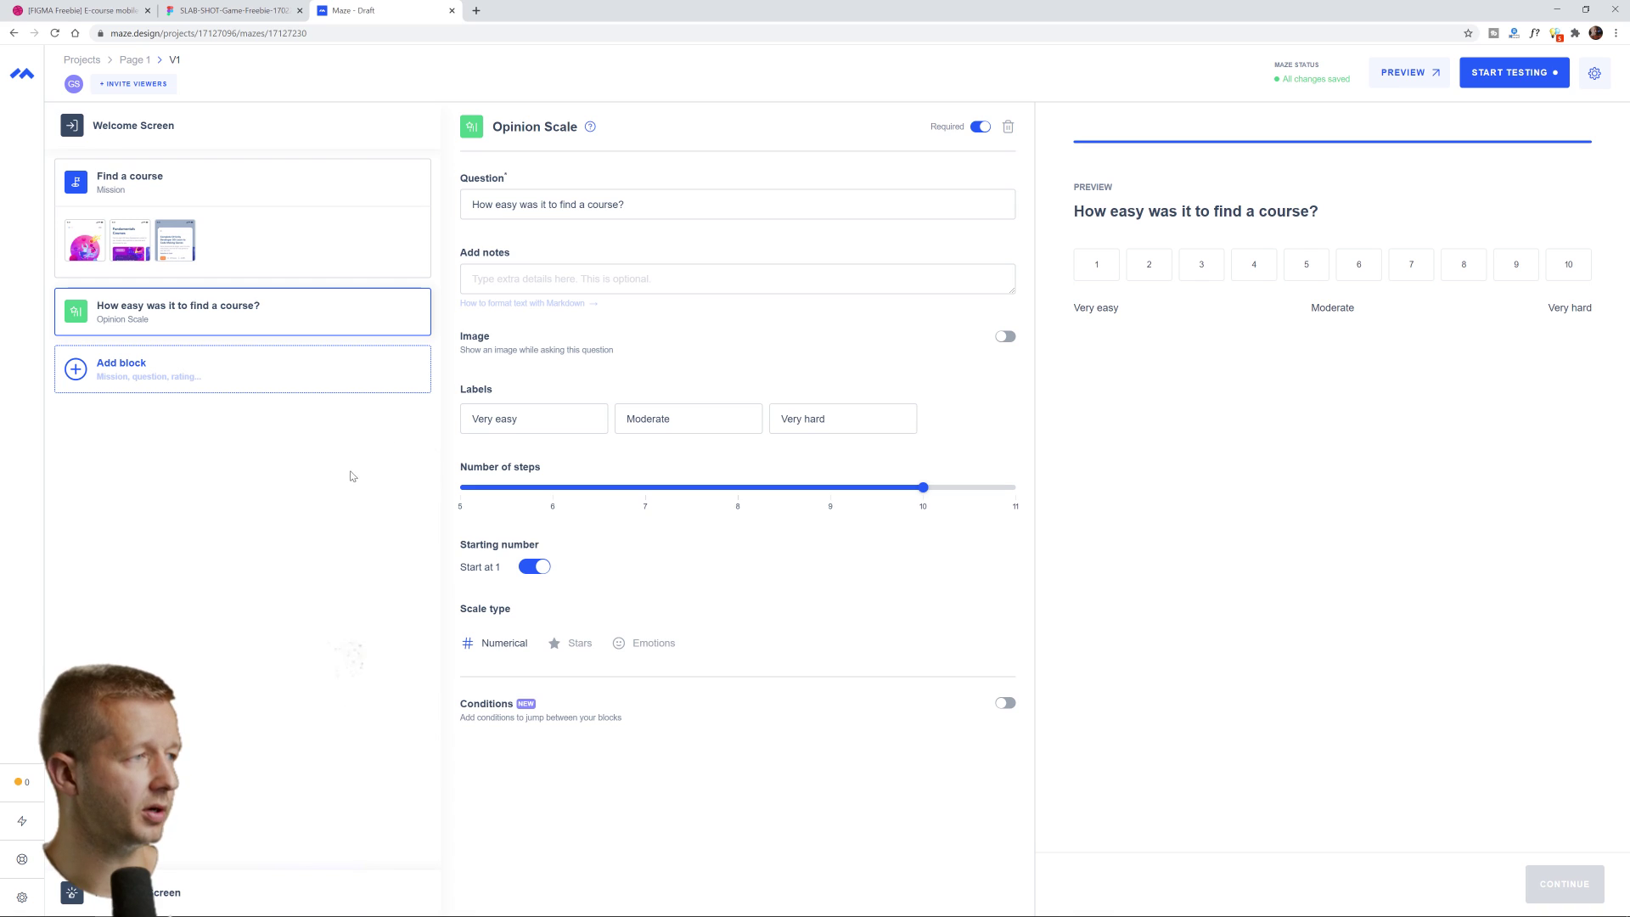
Add a new Mission block with the task 'Main User Interface'
{"action": "left_click", "coordinate": [79, 382]}
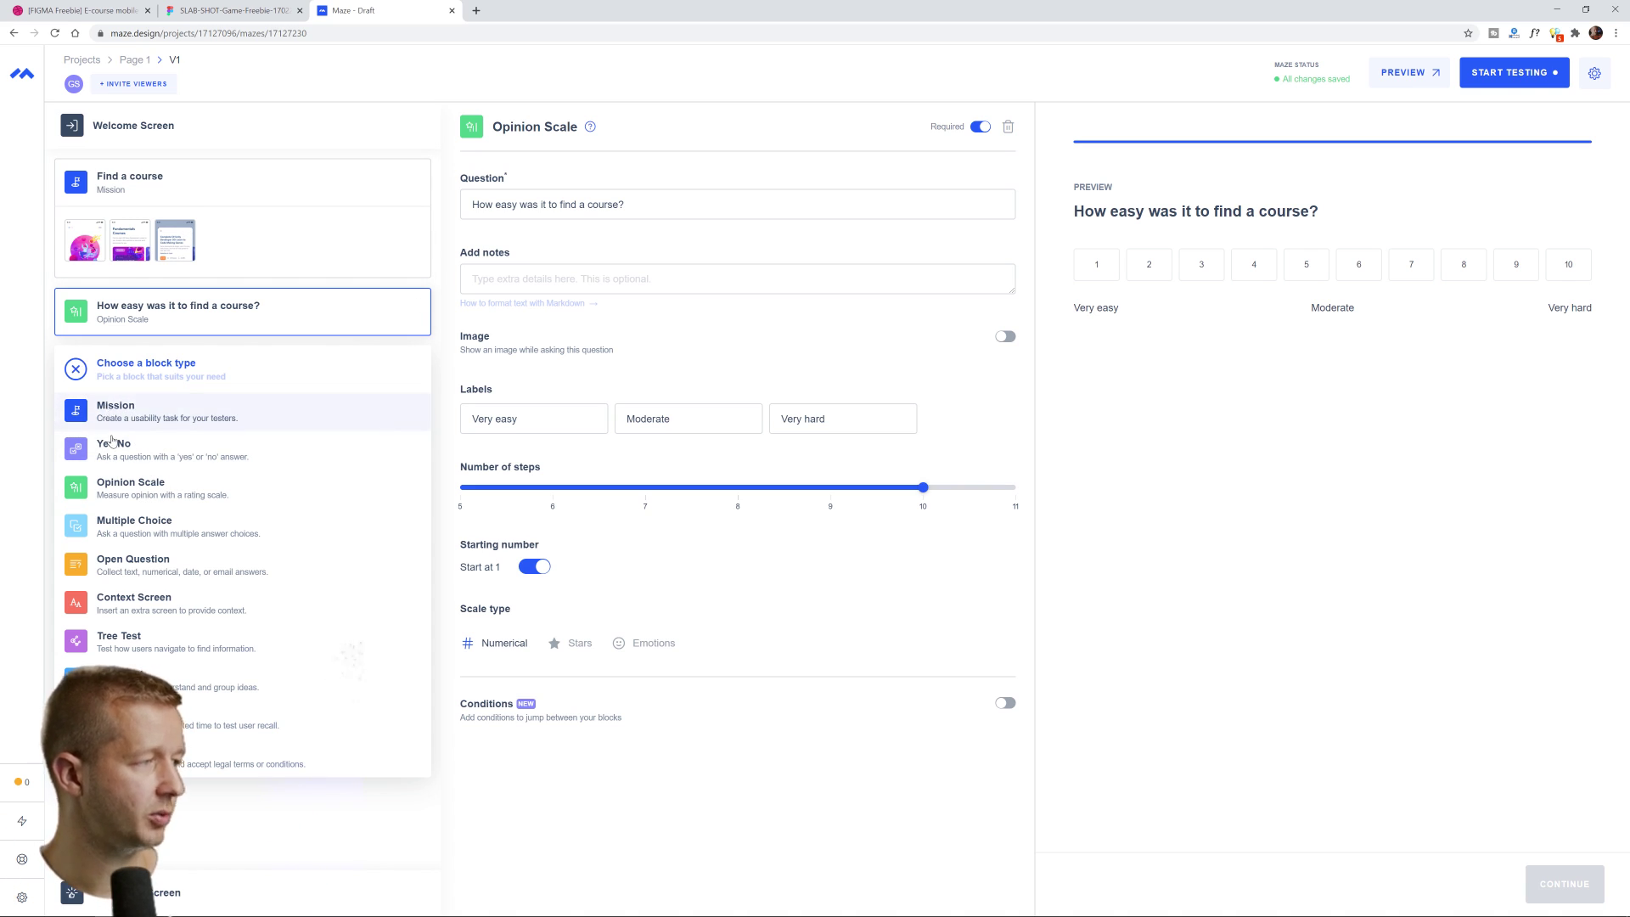
{"action": "left_click", "coordinate": [107, 411]}
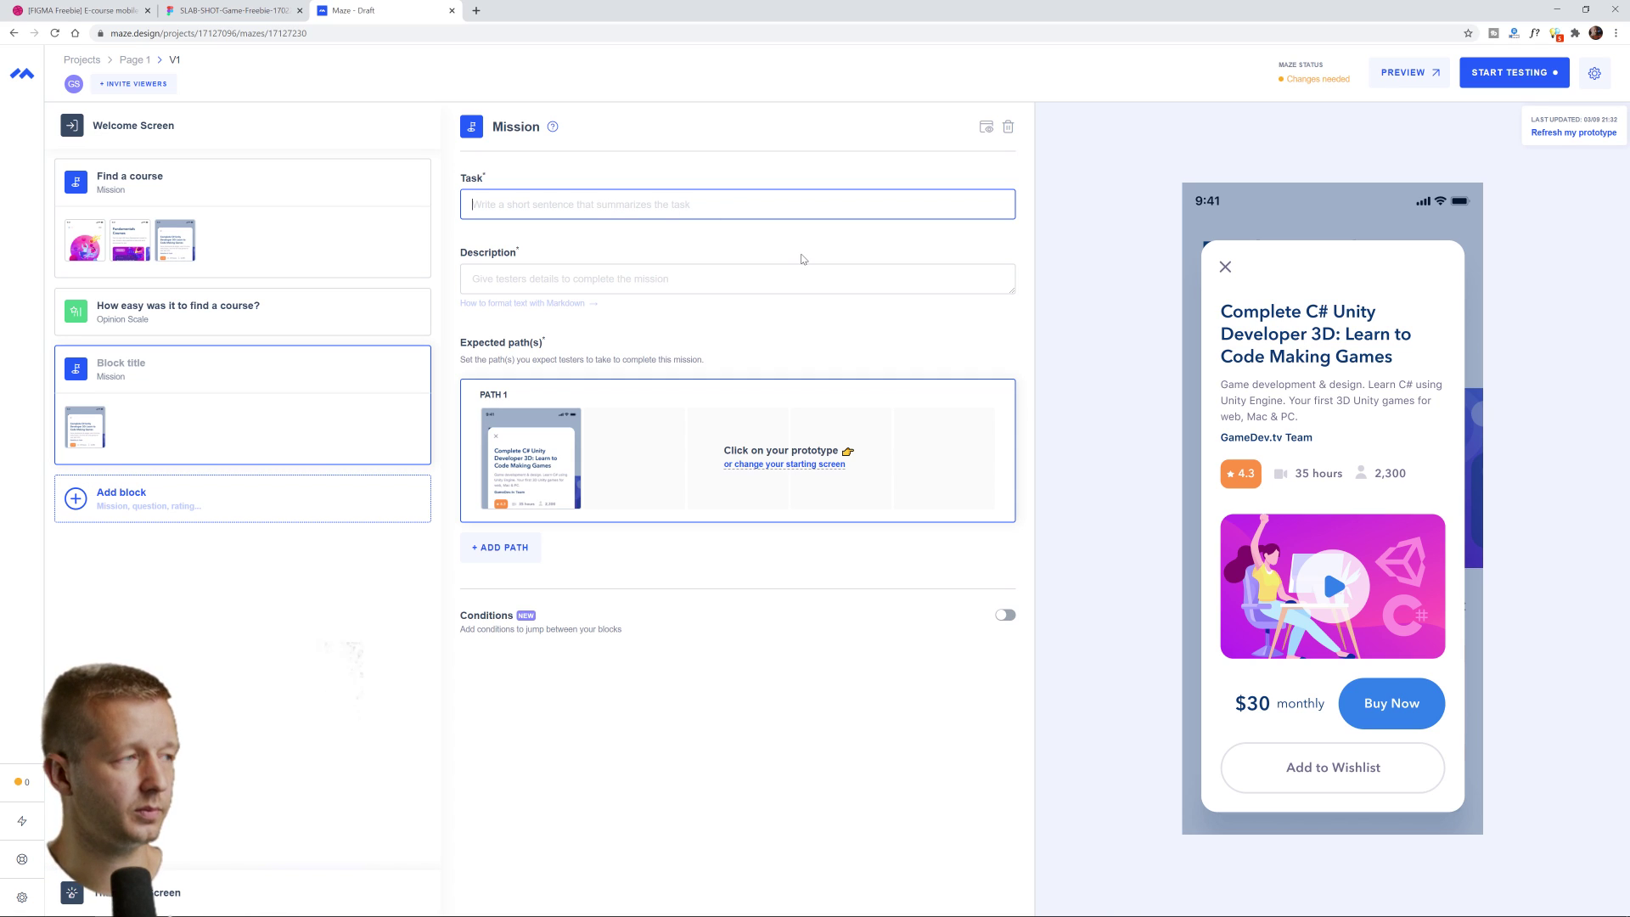
{"action": "type", "text": "MAin UI"}
{"action": "key", "text": "BackSpace"}
{"action": "key", "text": "BackSpace"}
{"action": "key", "text": "BackSpace"}
{"action": "key", "text": "BackSpace"}
{"action": "key", "text": "BackSpace"}
{"action": "key", "text": "BackSpace"}
{"action": "type", "text": "ain"}
{"action": "key", "text": "BackSpace"}
{"action": "key", "text": "BackSpace"}
{"action": "type", "text": "in User Inter"}
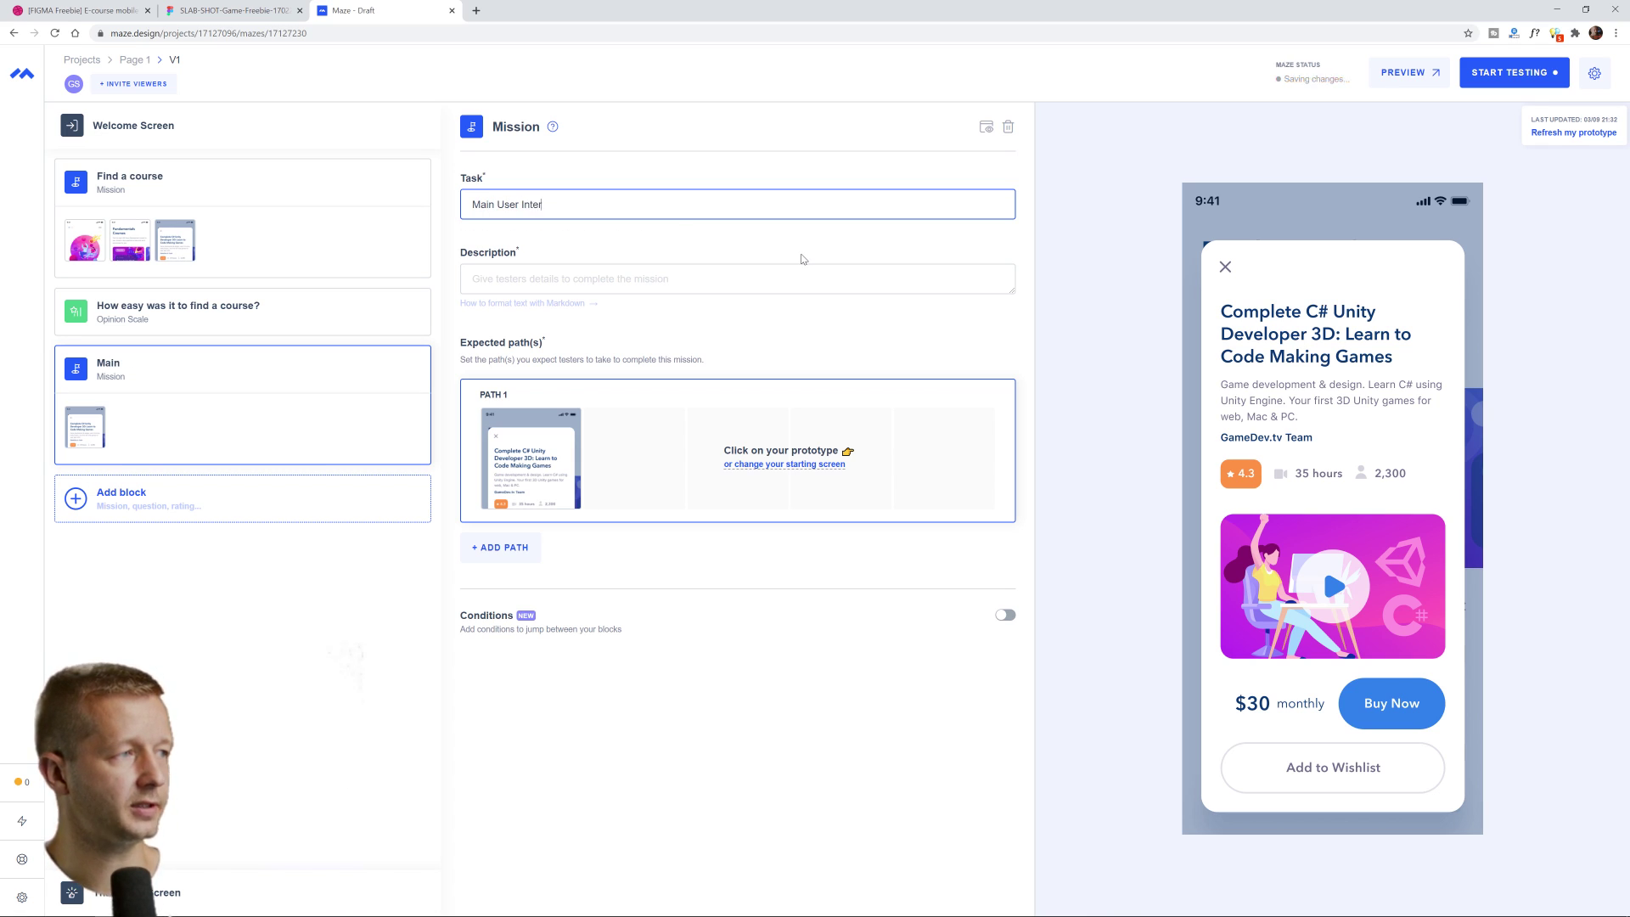
{"action": "type", "text": "face"}
Describe it as 'Go back to the main user interface' and record closing the course detail as Path 1
{"action": "key", "text": "Tab"}
{"action": "type", "text": "Go back to the mai"}
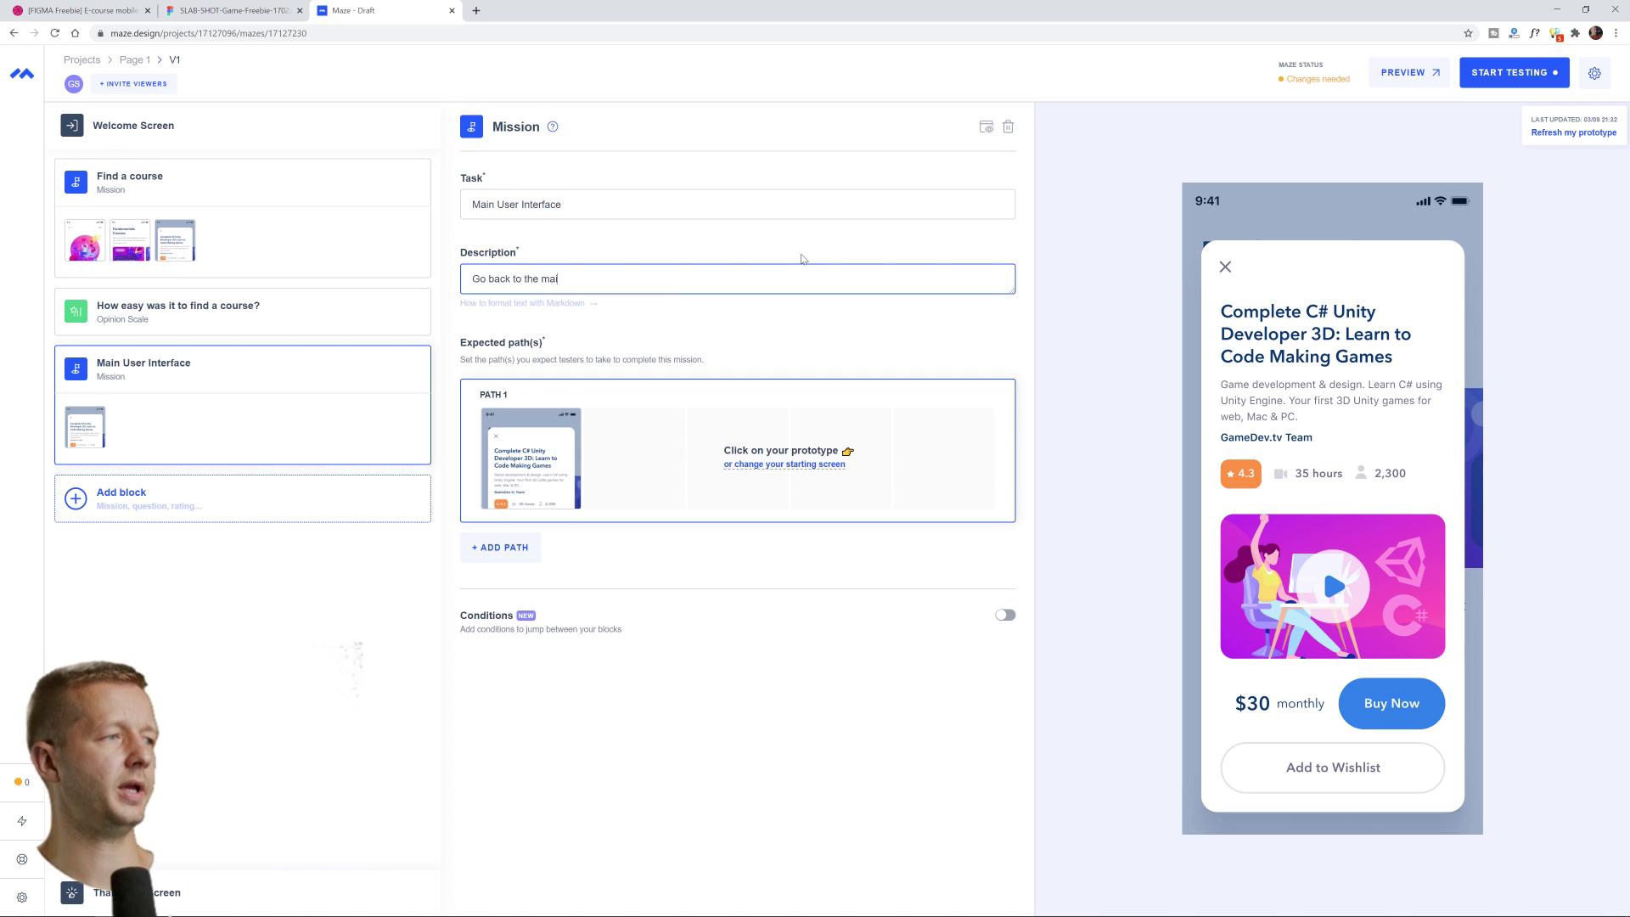
{"action": "type", "text": "n user interface"}
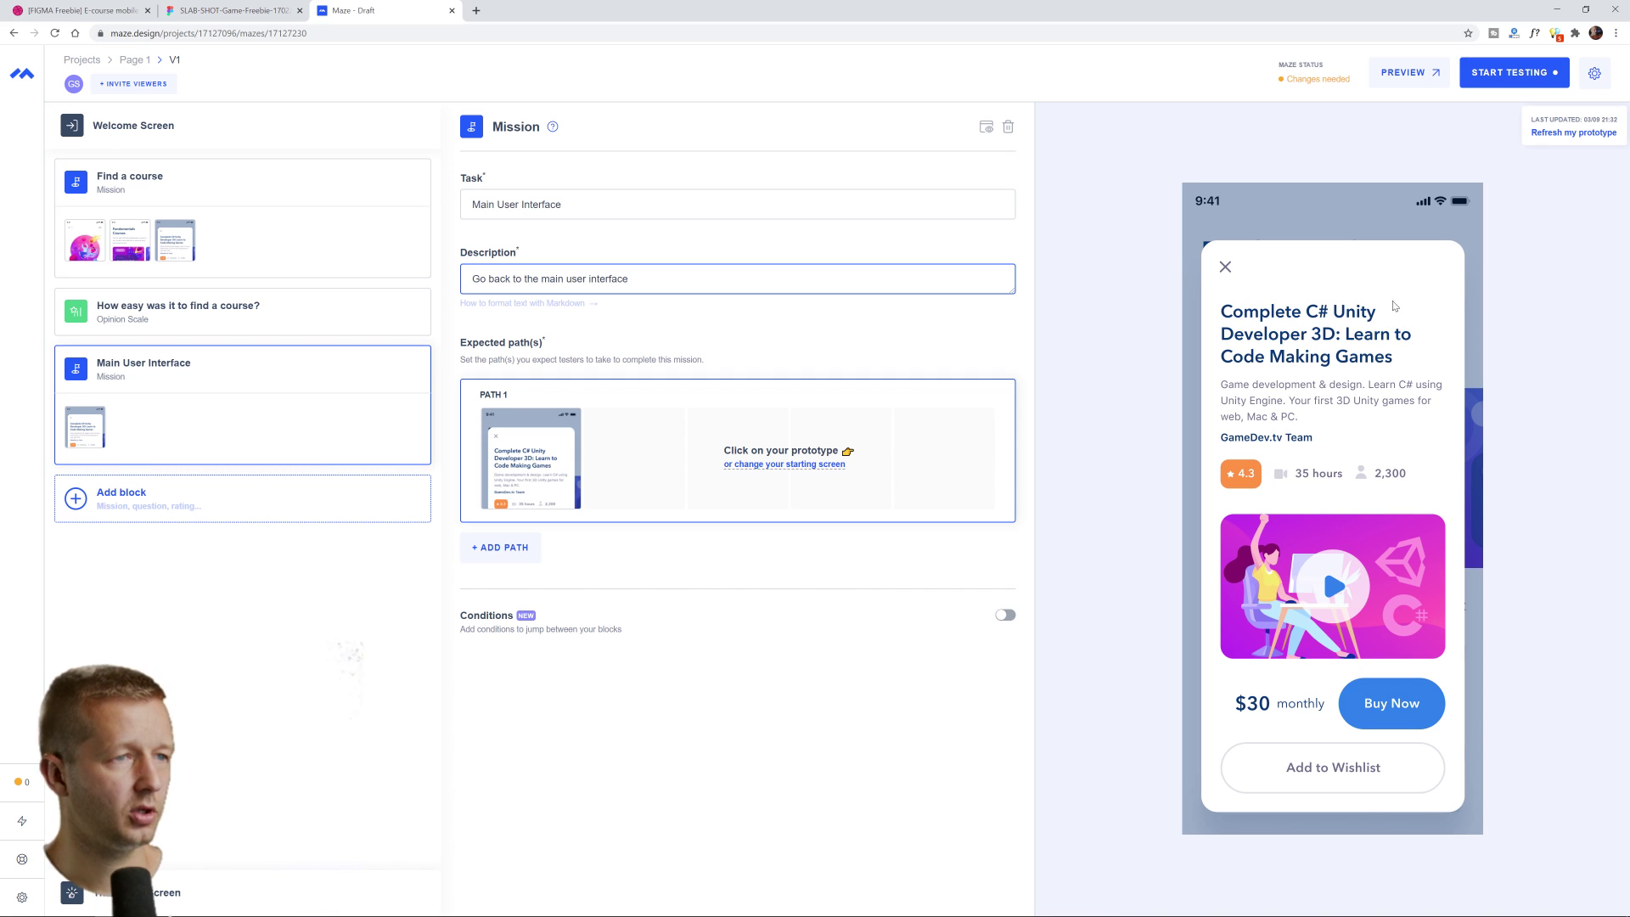
{"action": "left_click", "coordinate": [1225, 266]}
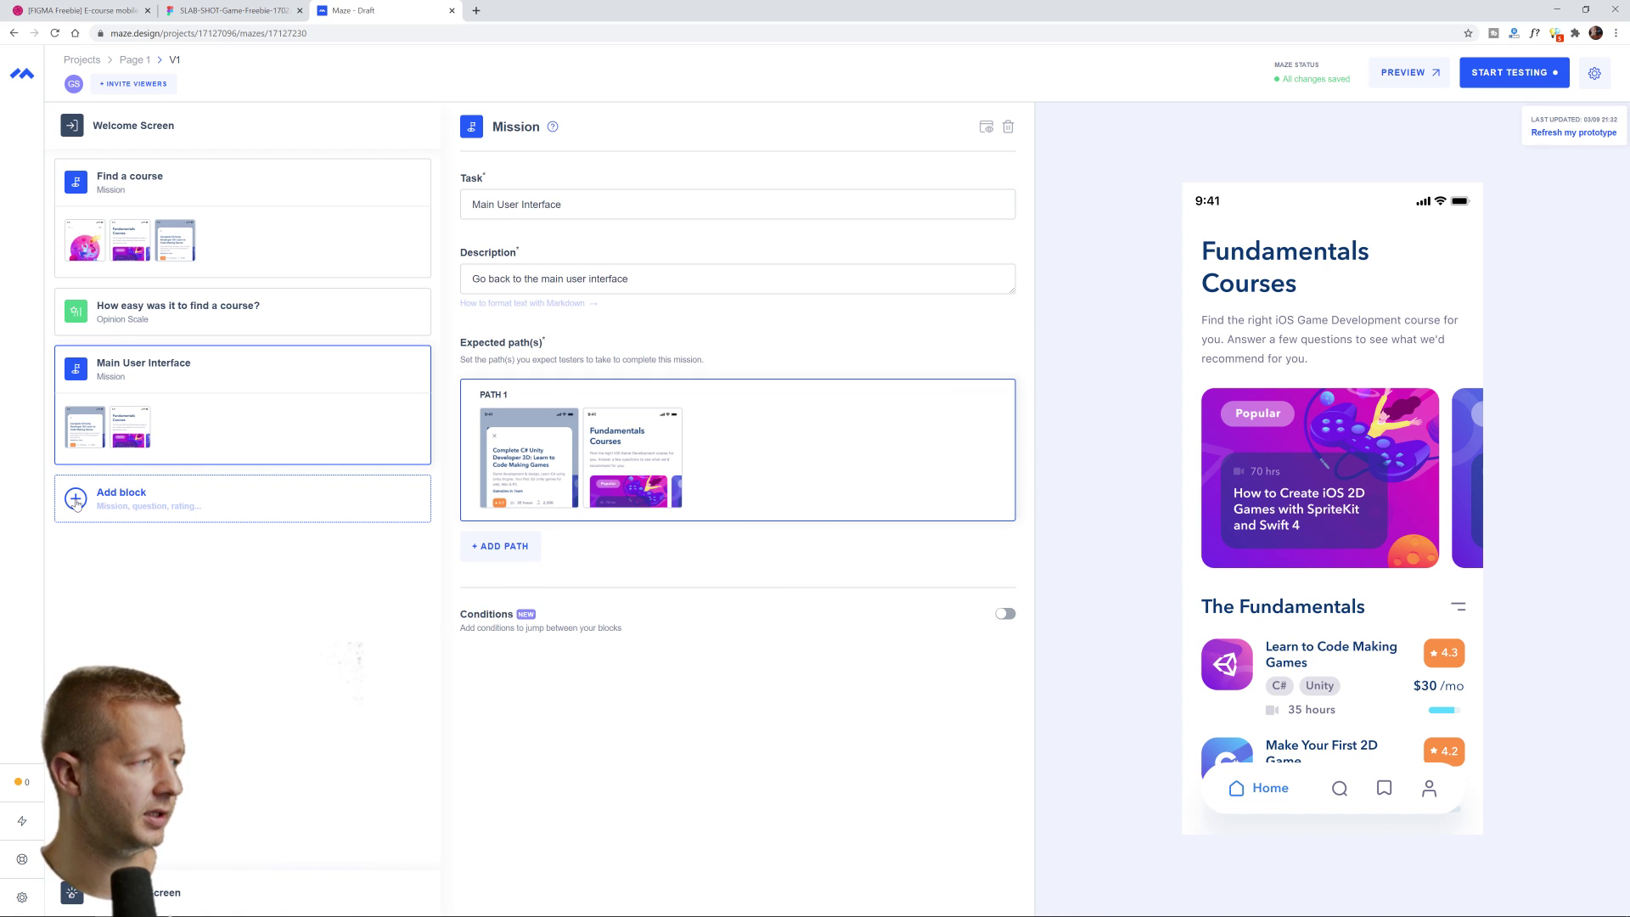
Add an Open Question block asking 'What did you think about our app?' at the end of the test
{"action": "left_click", "coordinate": [76, 501]}
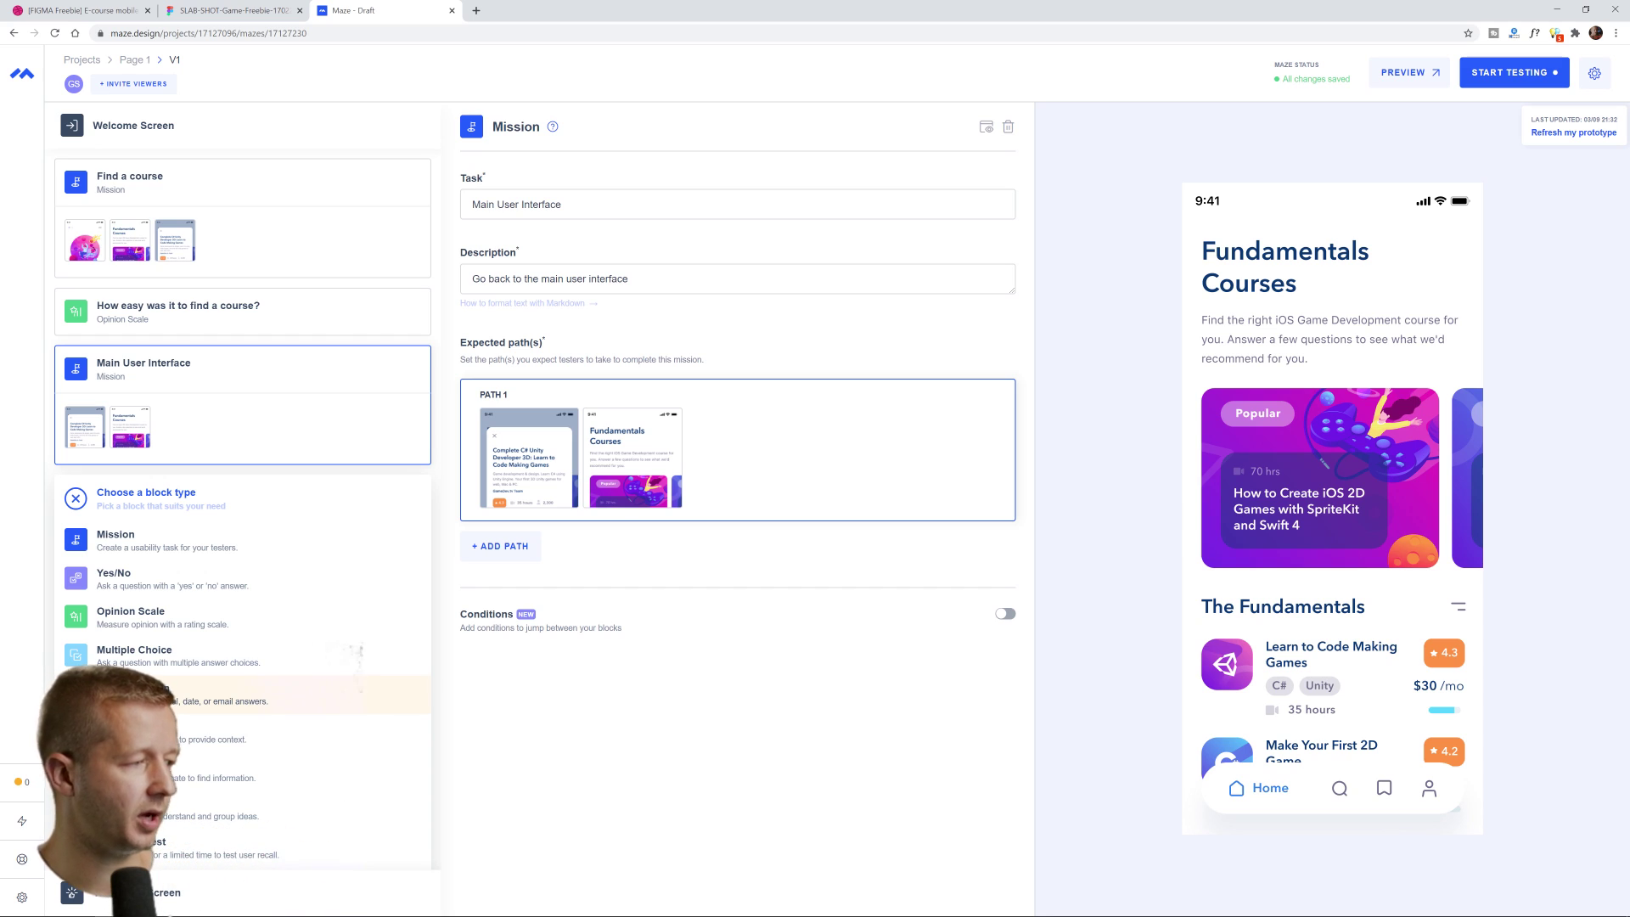
{"action": "left_click", "coordinate": [153, 691]}
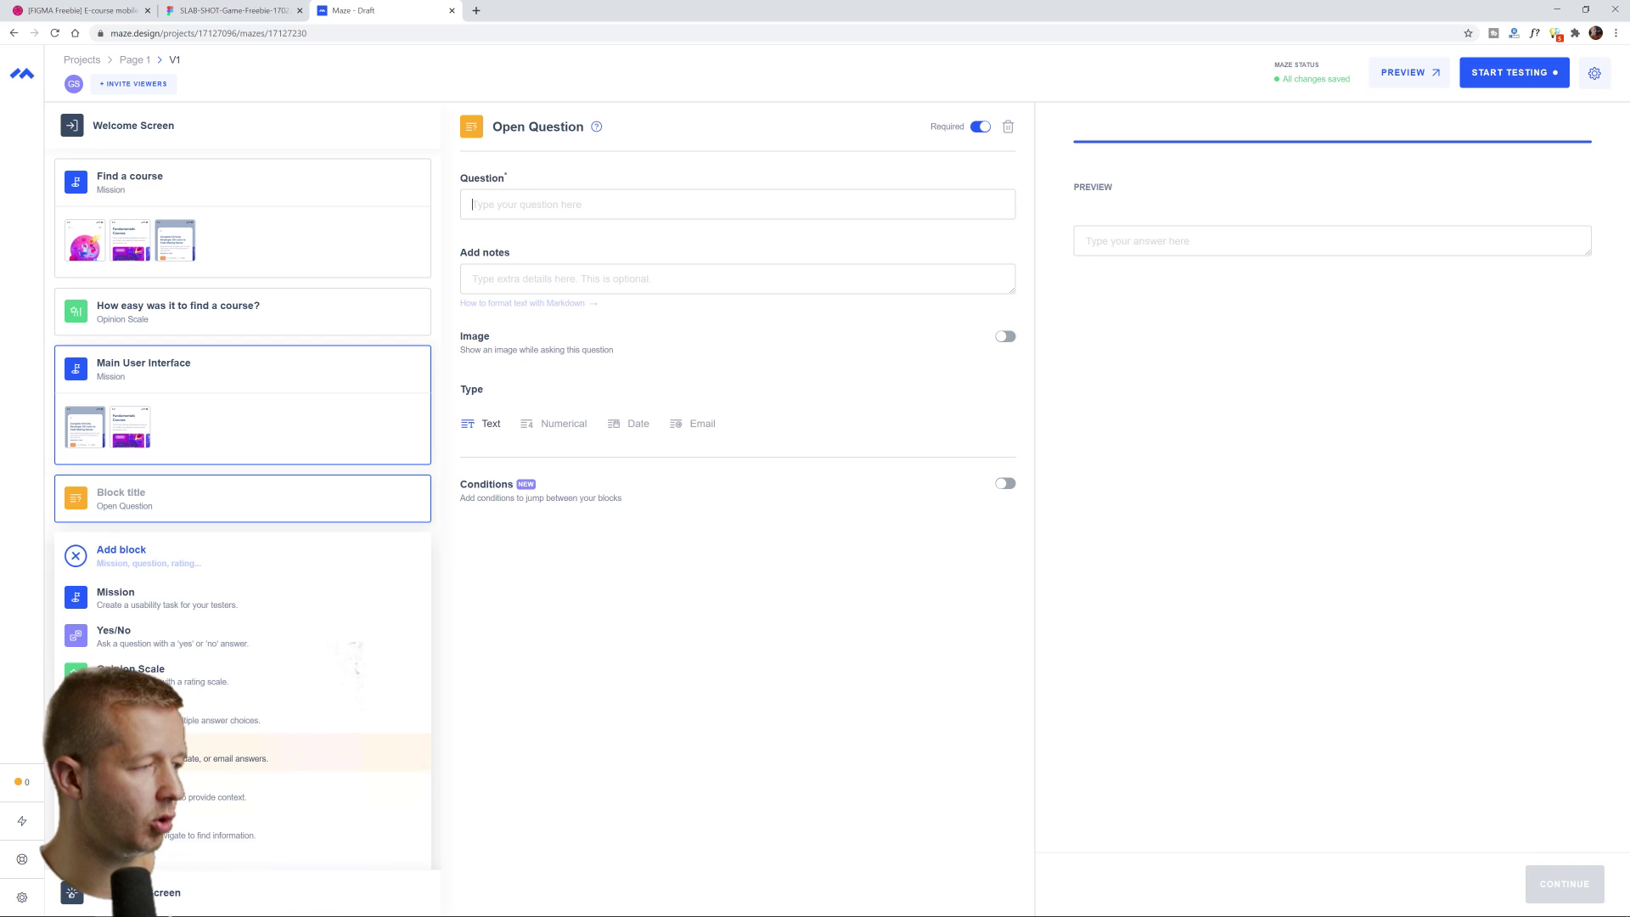
{"action": "type", "text": "What did you think about our app?"}
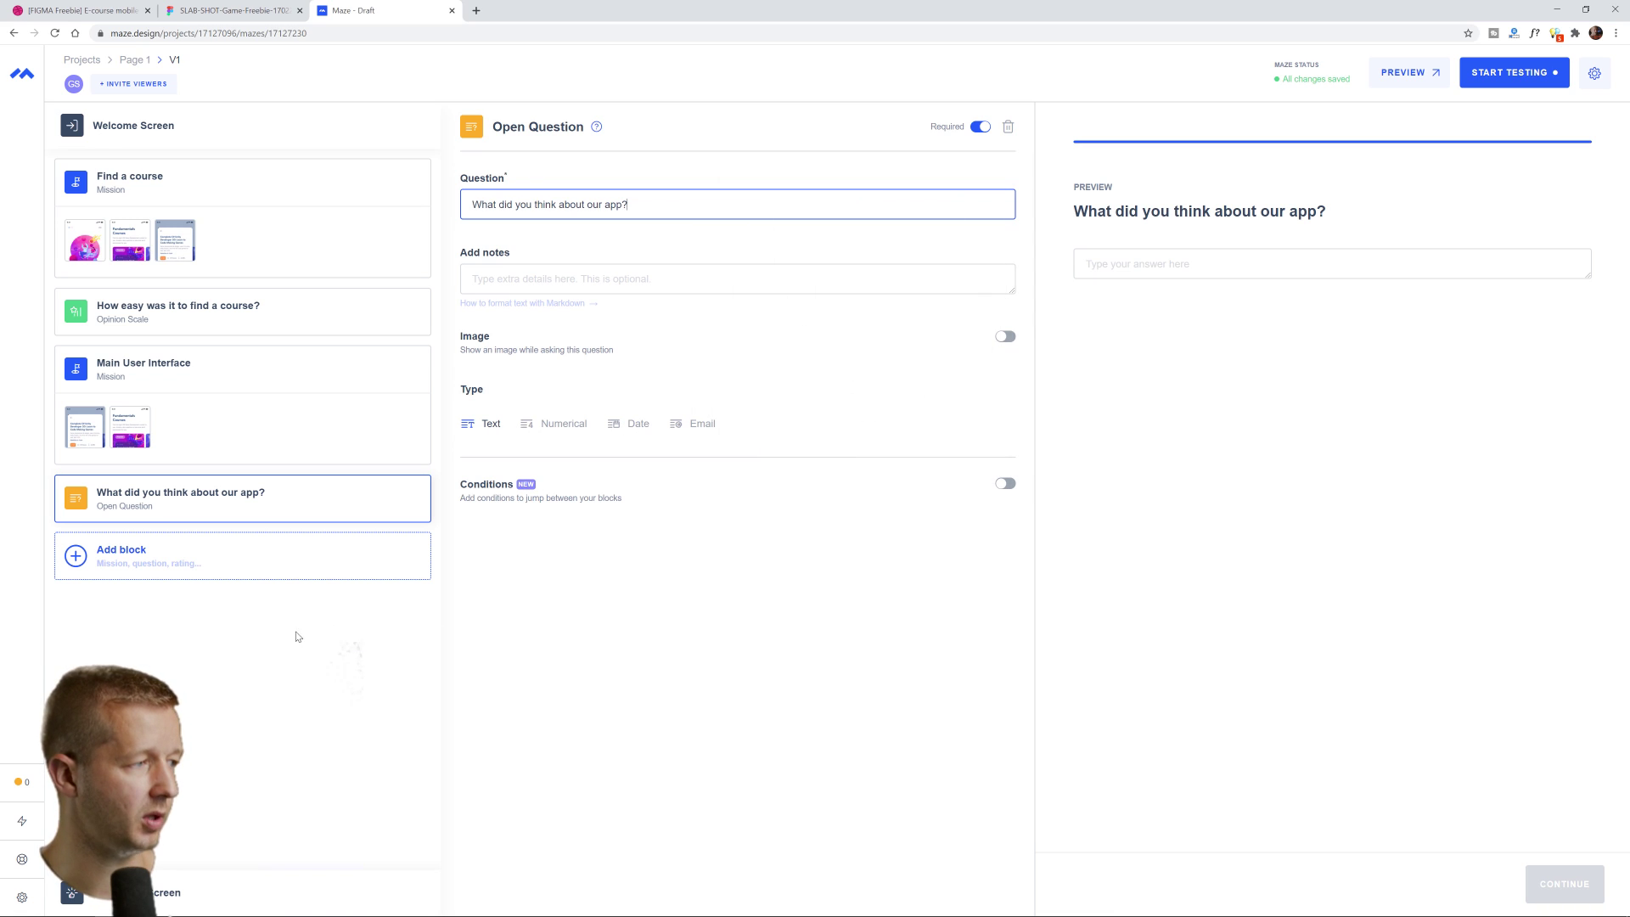
{"action": "left_click", "coordinate": [241, 648]}
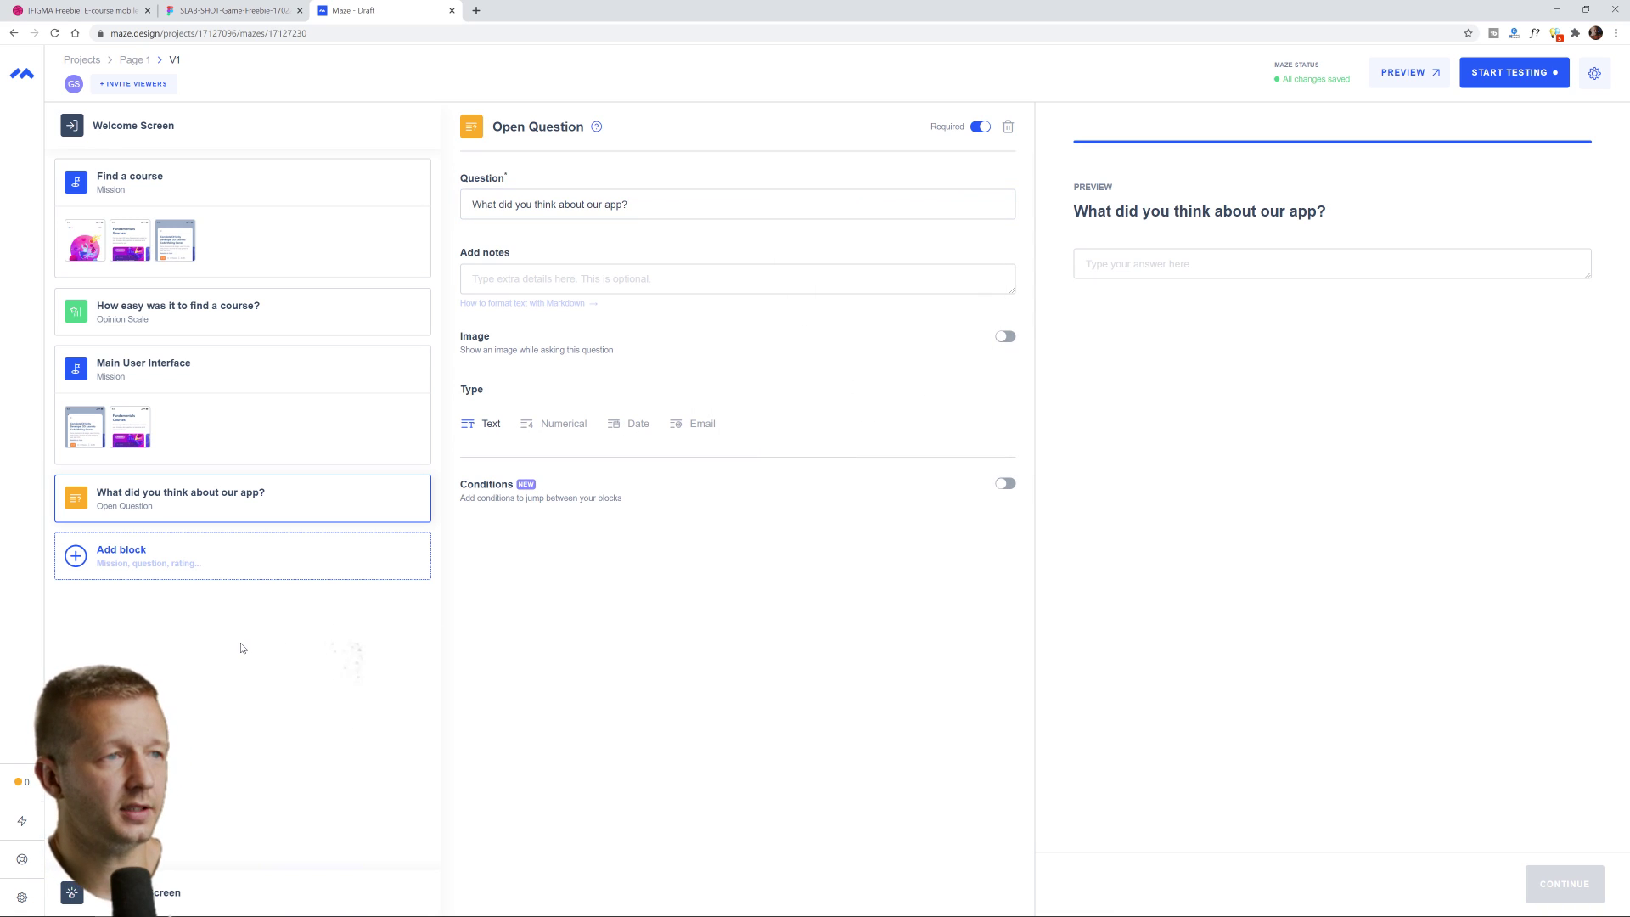
Open the test preview and start it from the welcome screen
{"action": "left_click", "coordinate": [1403, 74]}
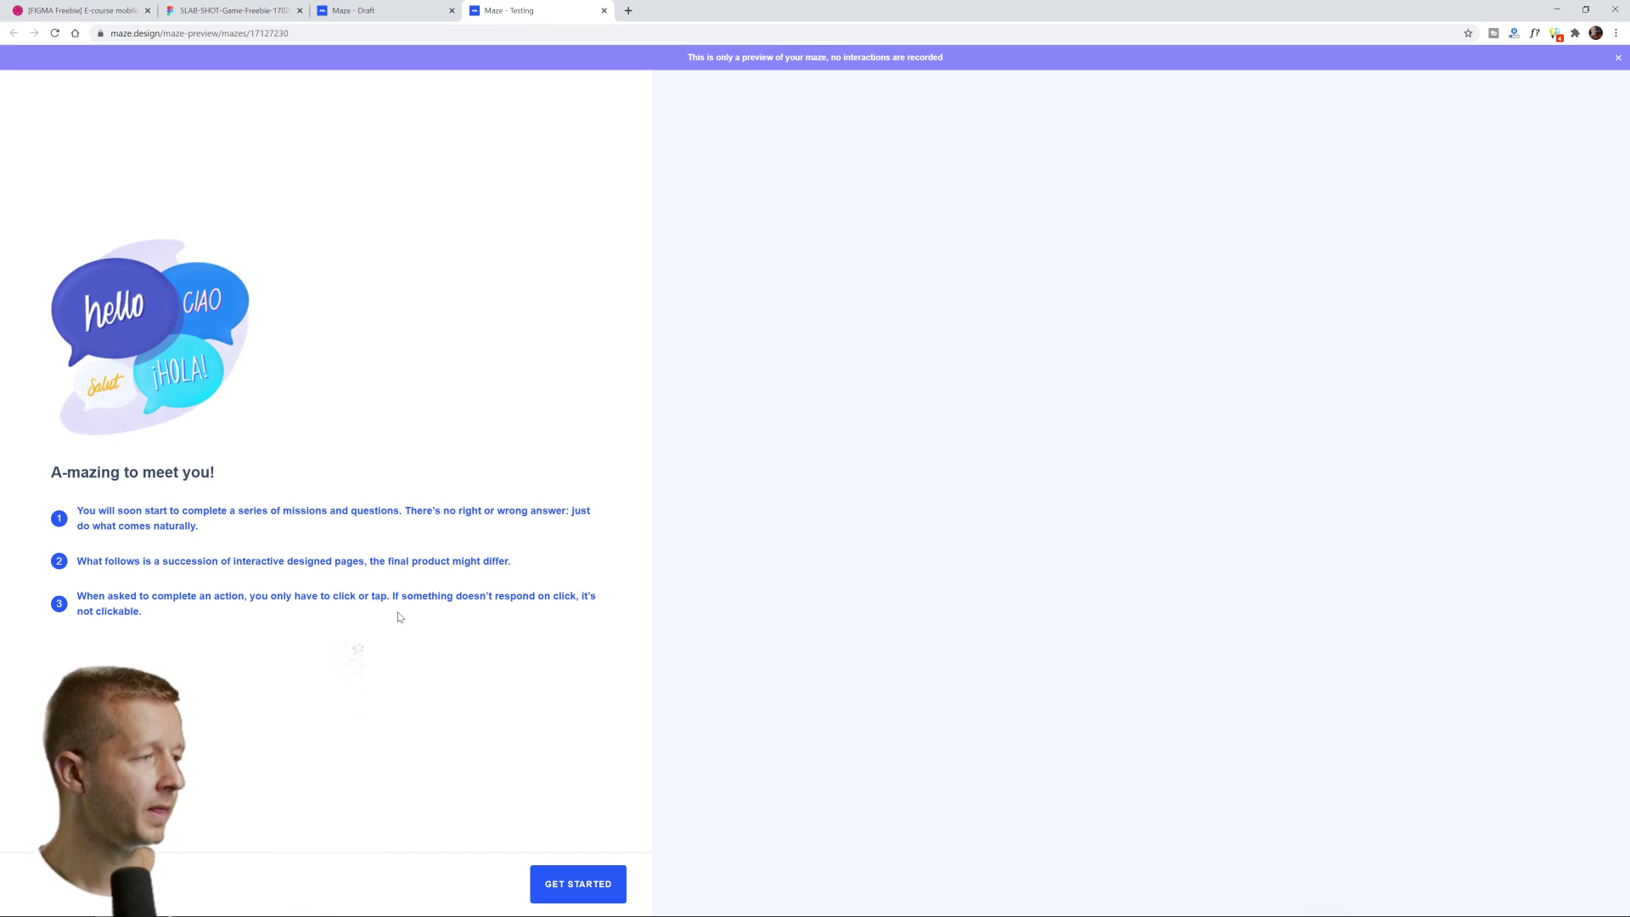
{"action": "left_click", "coordinate": [582, 882]}
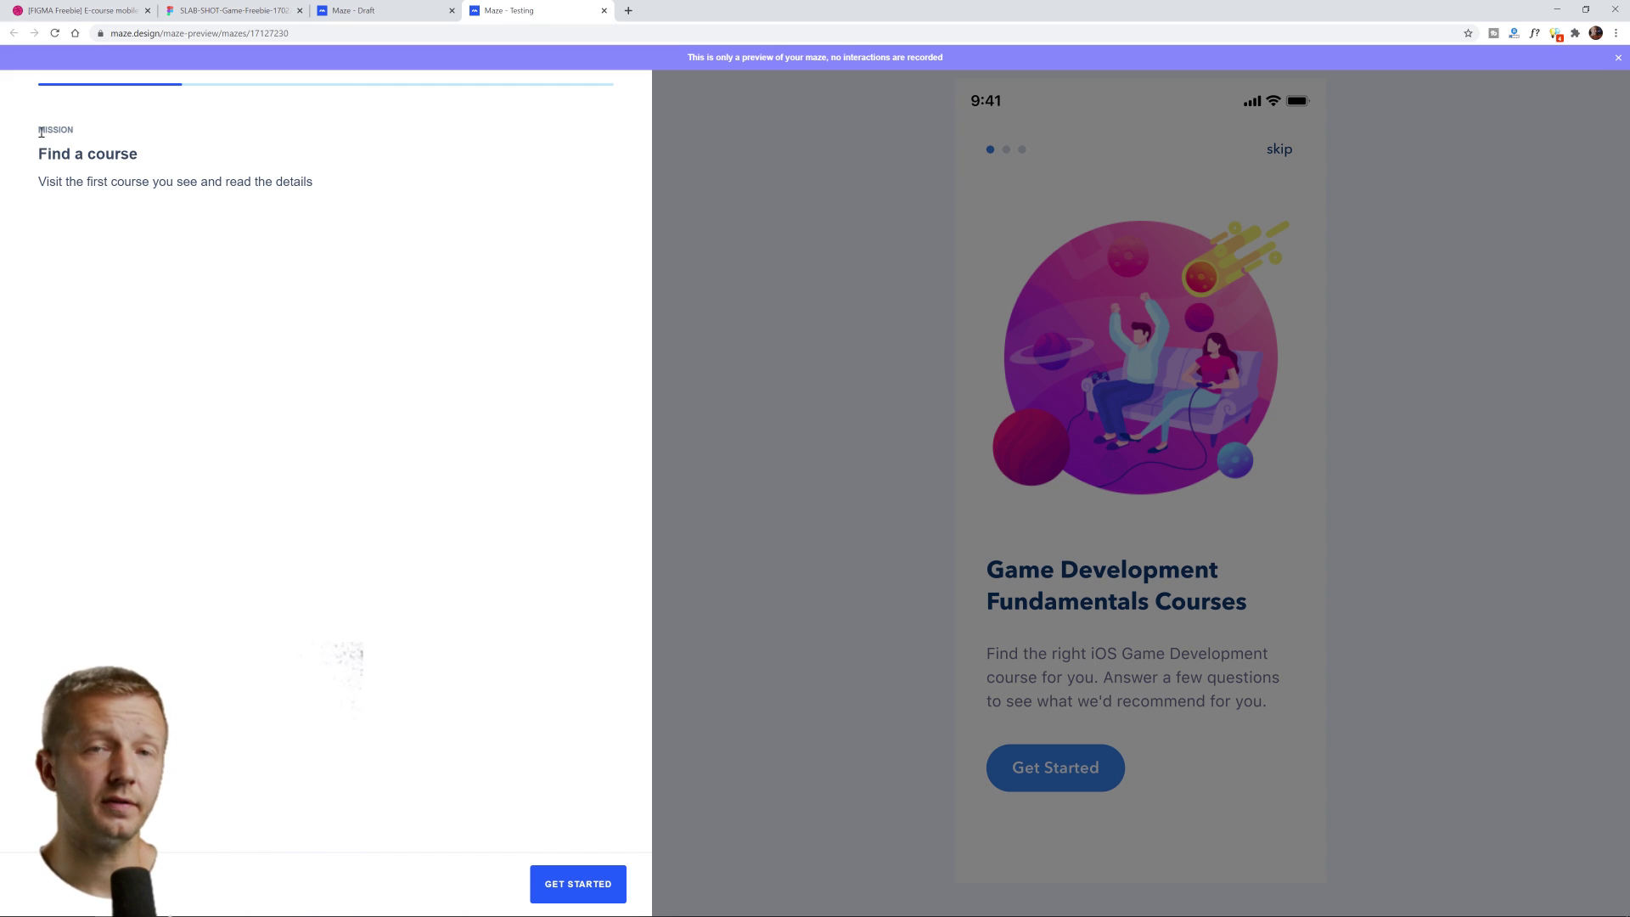
{"action": "left_click_drag", "start_coordinate": [40, 131], "coordinate": [318, 202]}
{"action": "left_click", "coordinate": [232, 191]}
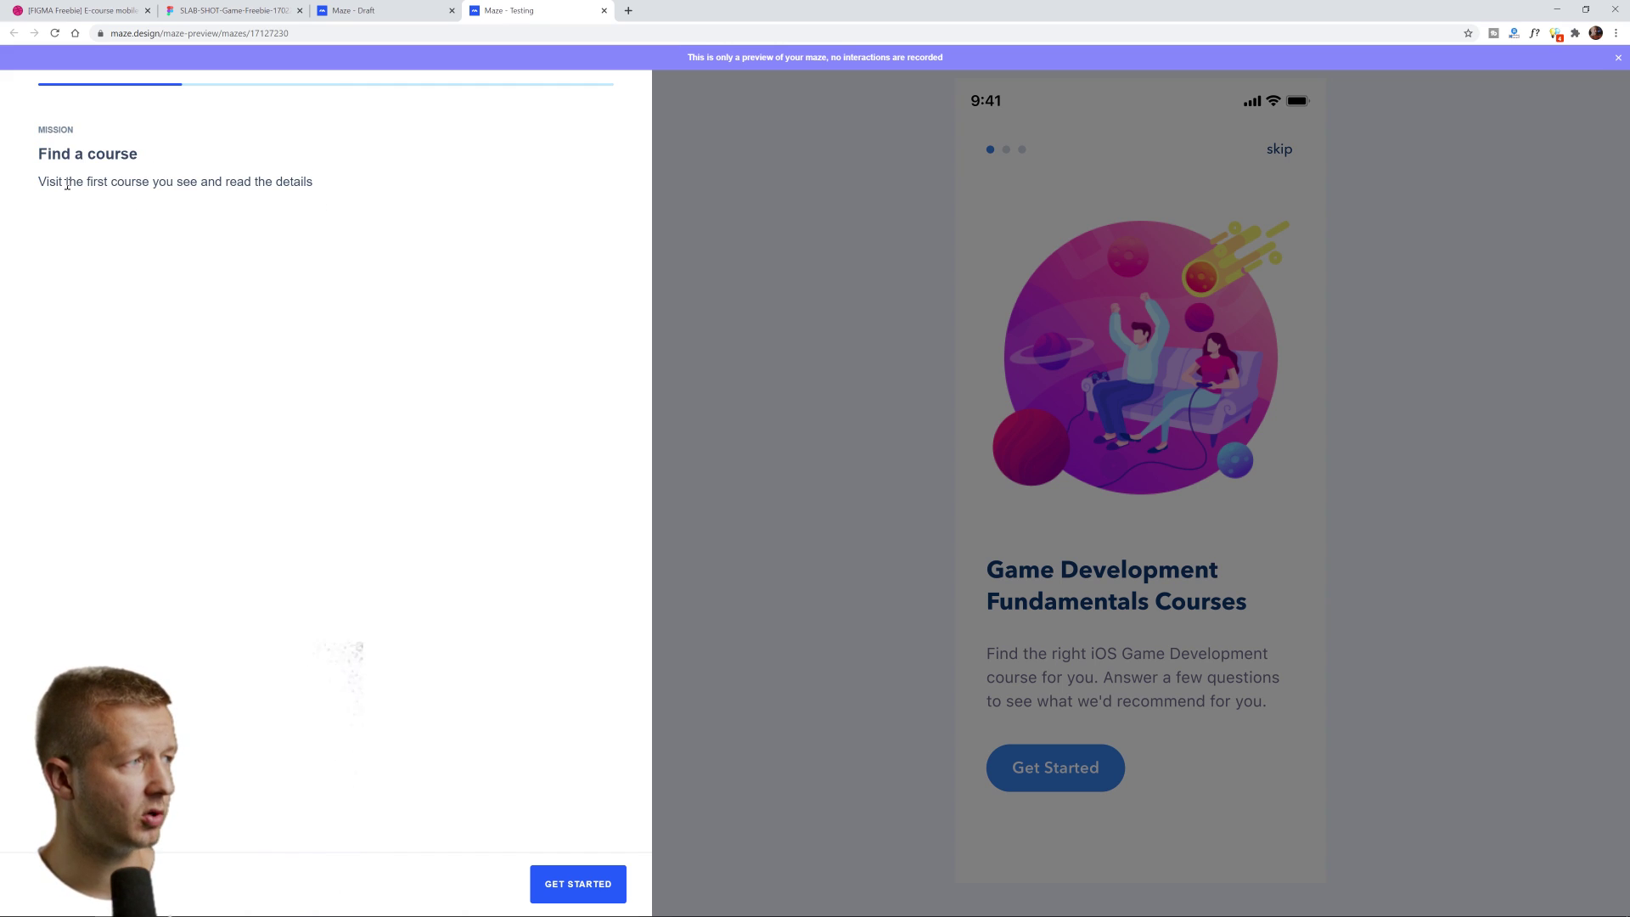
{"action": "left_click_drag", "start_coordinate": [49, 183], "coordinate": [277, 183]}
{"action": "left_click", "coordinate": [280, 184]}
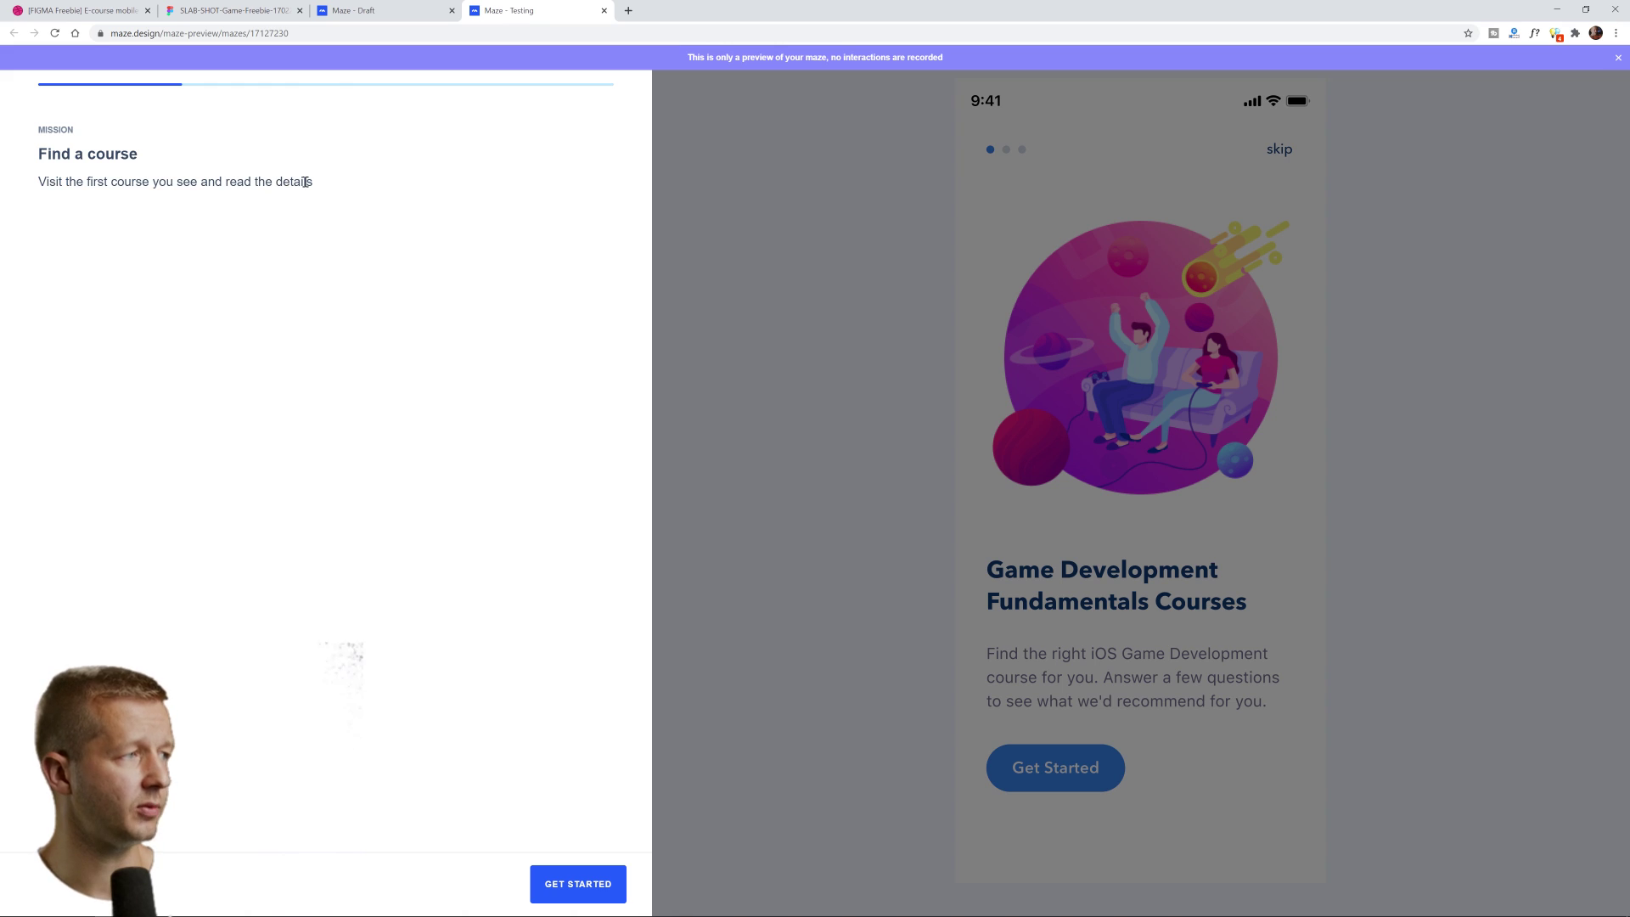
Complete the Find a course mission by opening the Learn to Code Making Games course, then continue
{"action": "left_click", "coordinate": [573, 883]}
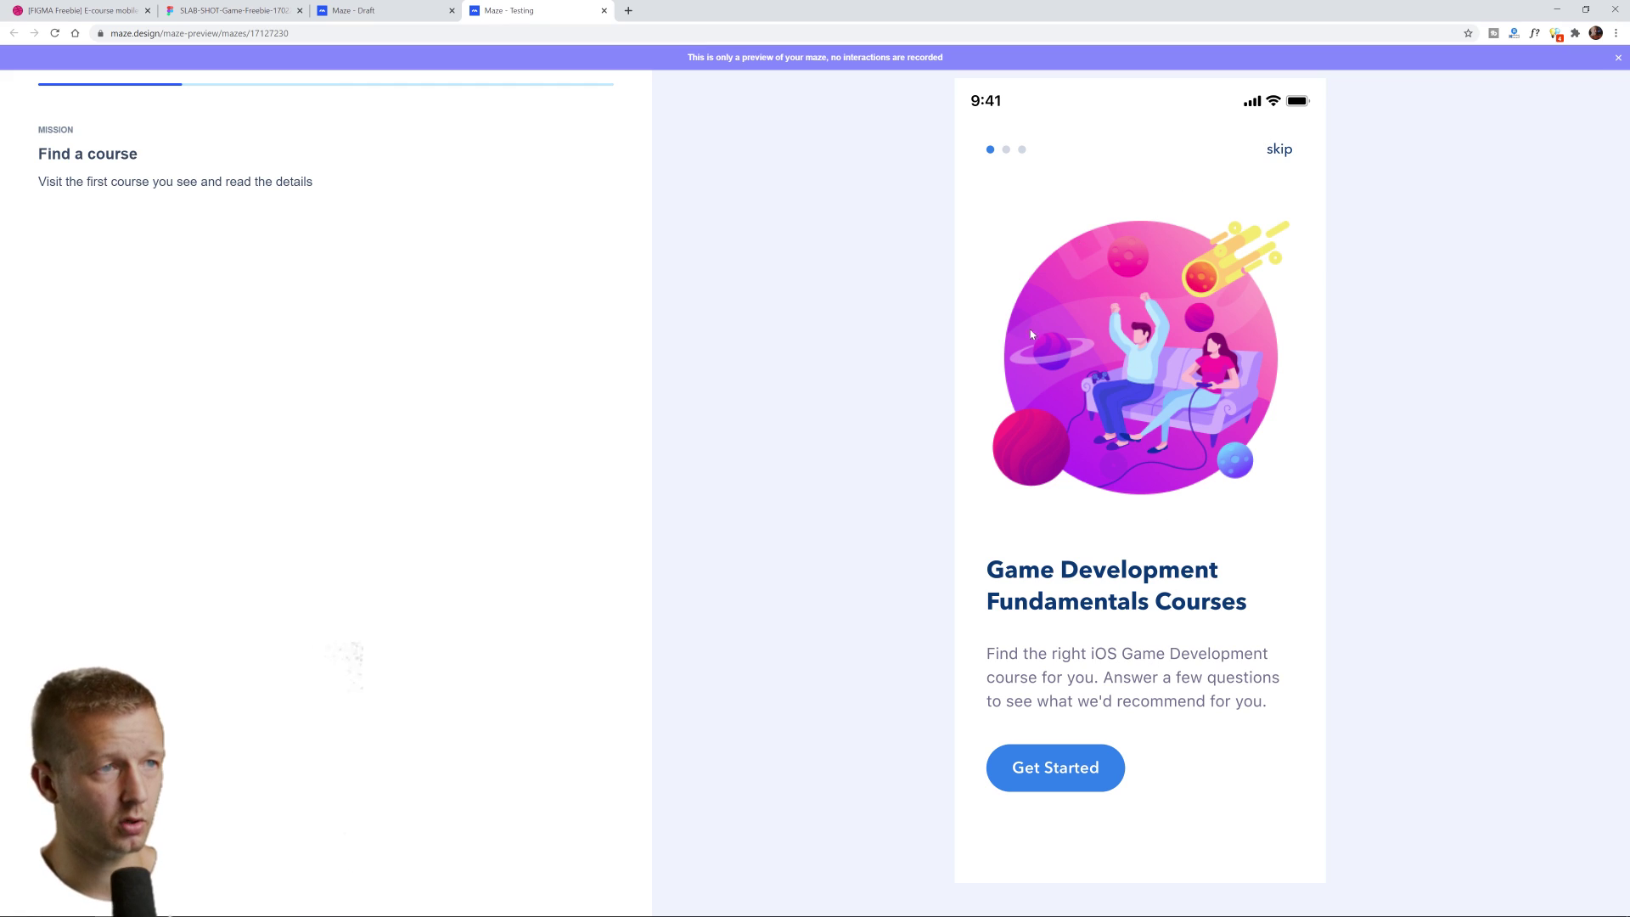
{"action": "left_click", "coordinate": [1066, 764]}
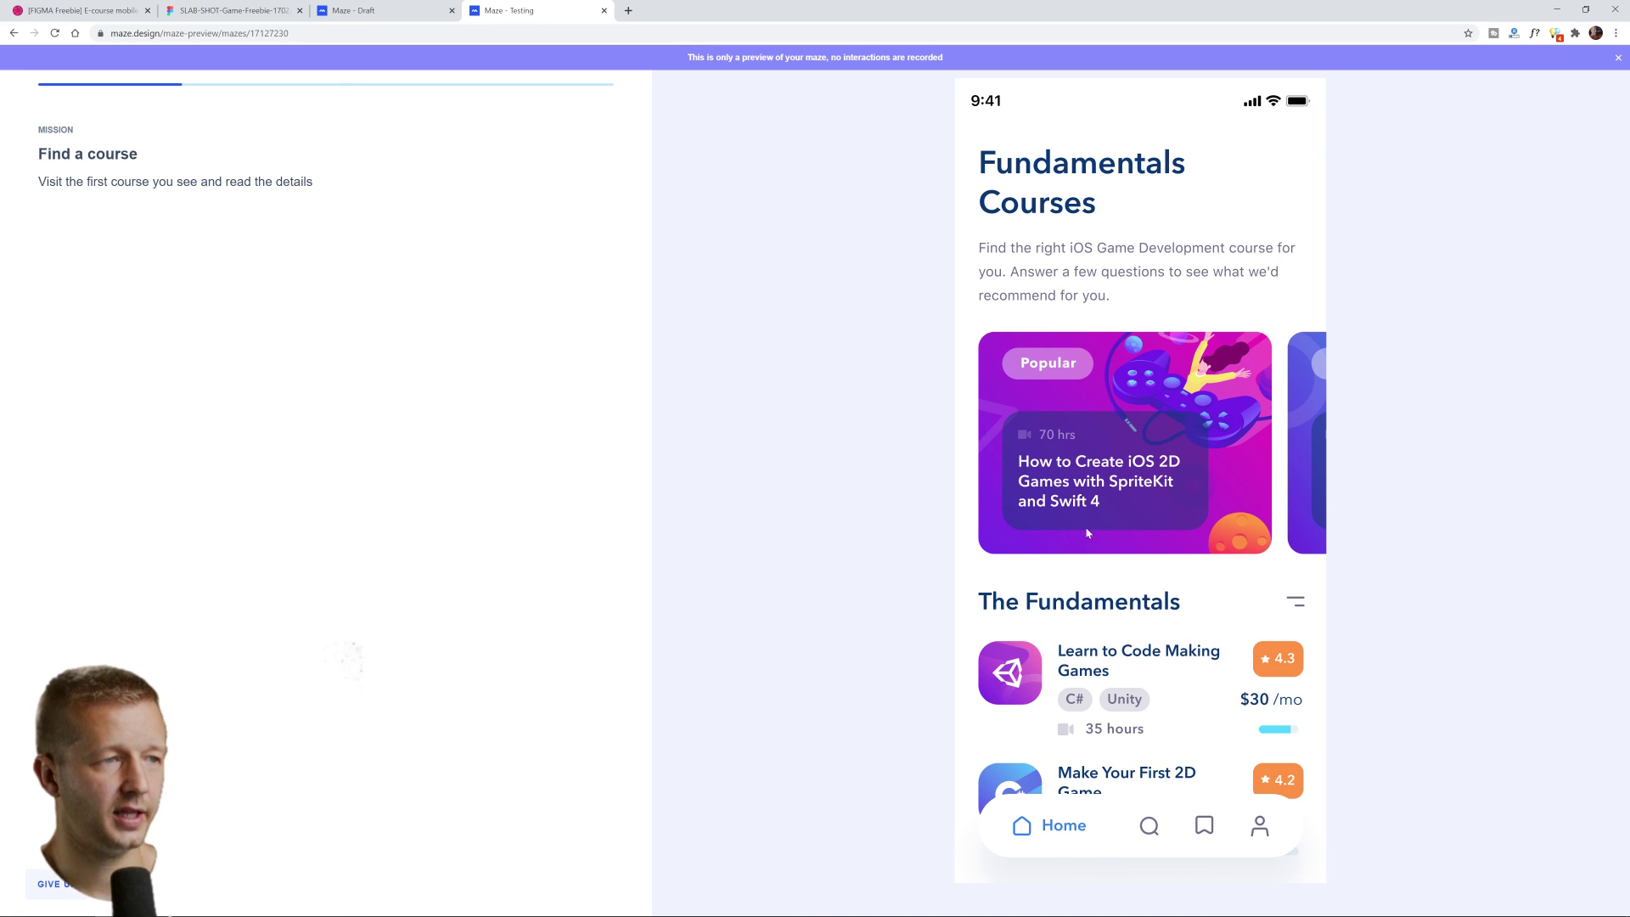
{"action": "left_click", "coordinate": [1100, 646]}
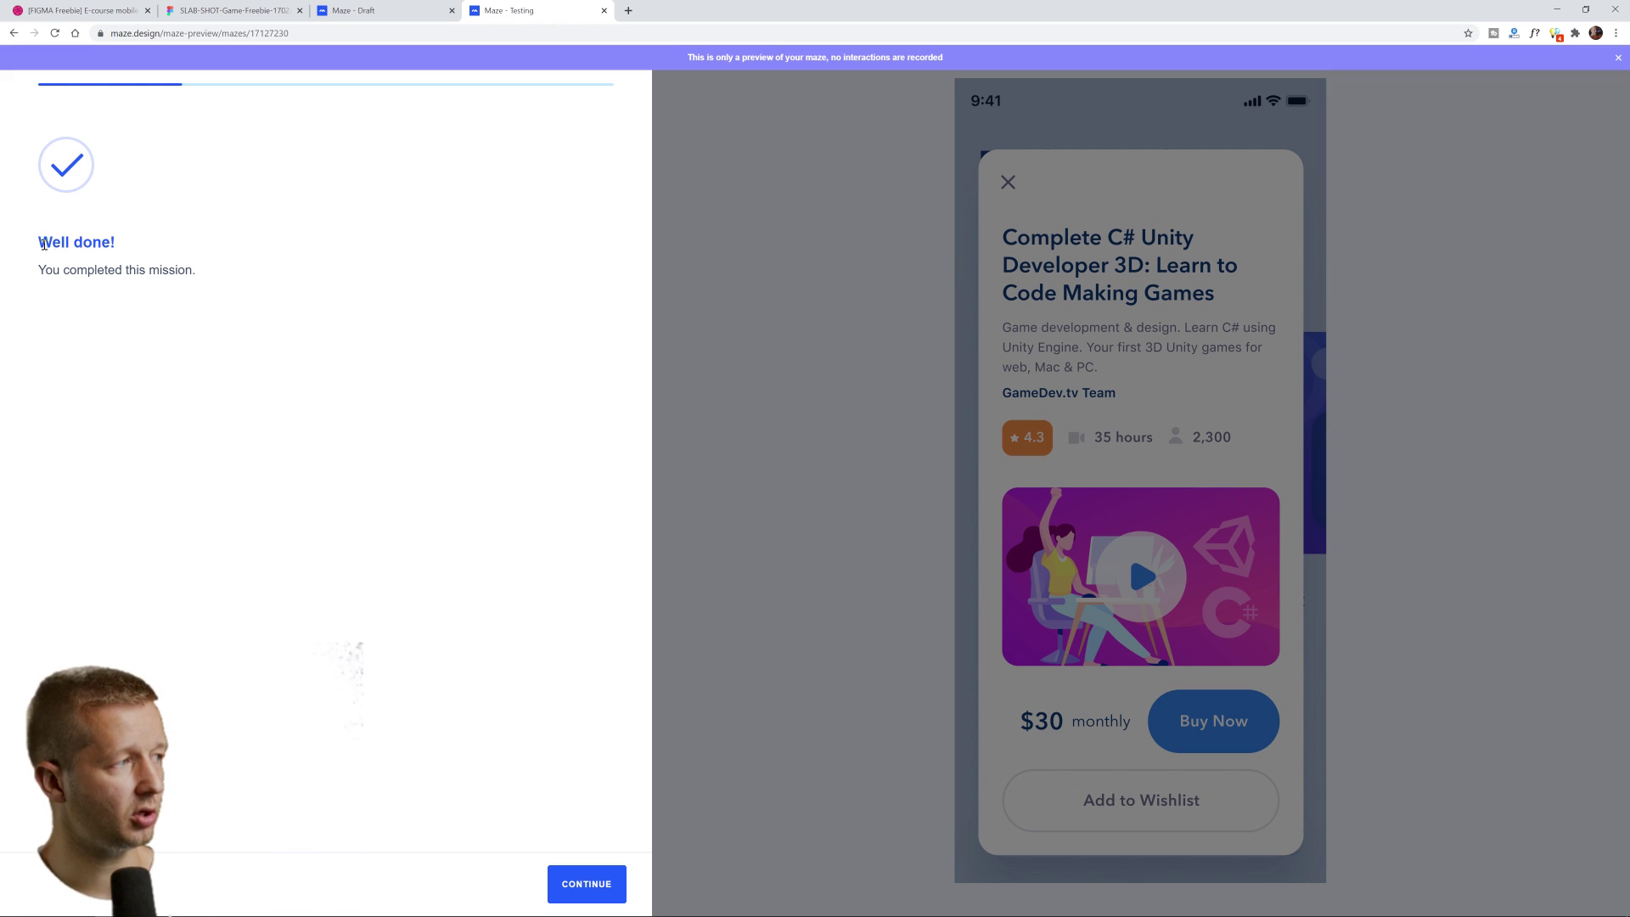
{"action": "mouse_move", "coordinate": [43, 243]}
{"action": "left_mouse_down"}
{"action": "mouse_move", "coordinate": [190, 289]}
{"action": "mouse_move", "coordinate": [48, 238]}
{"action": "left_mouse_up"}
{"action": "left_click", "coordinate": [182, 271]}
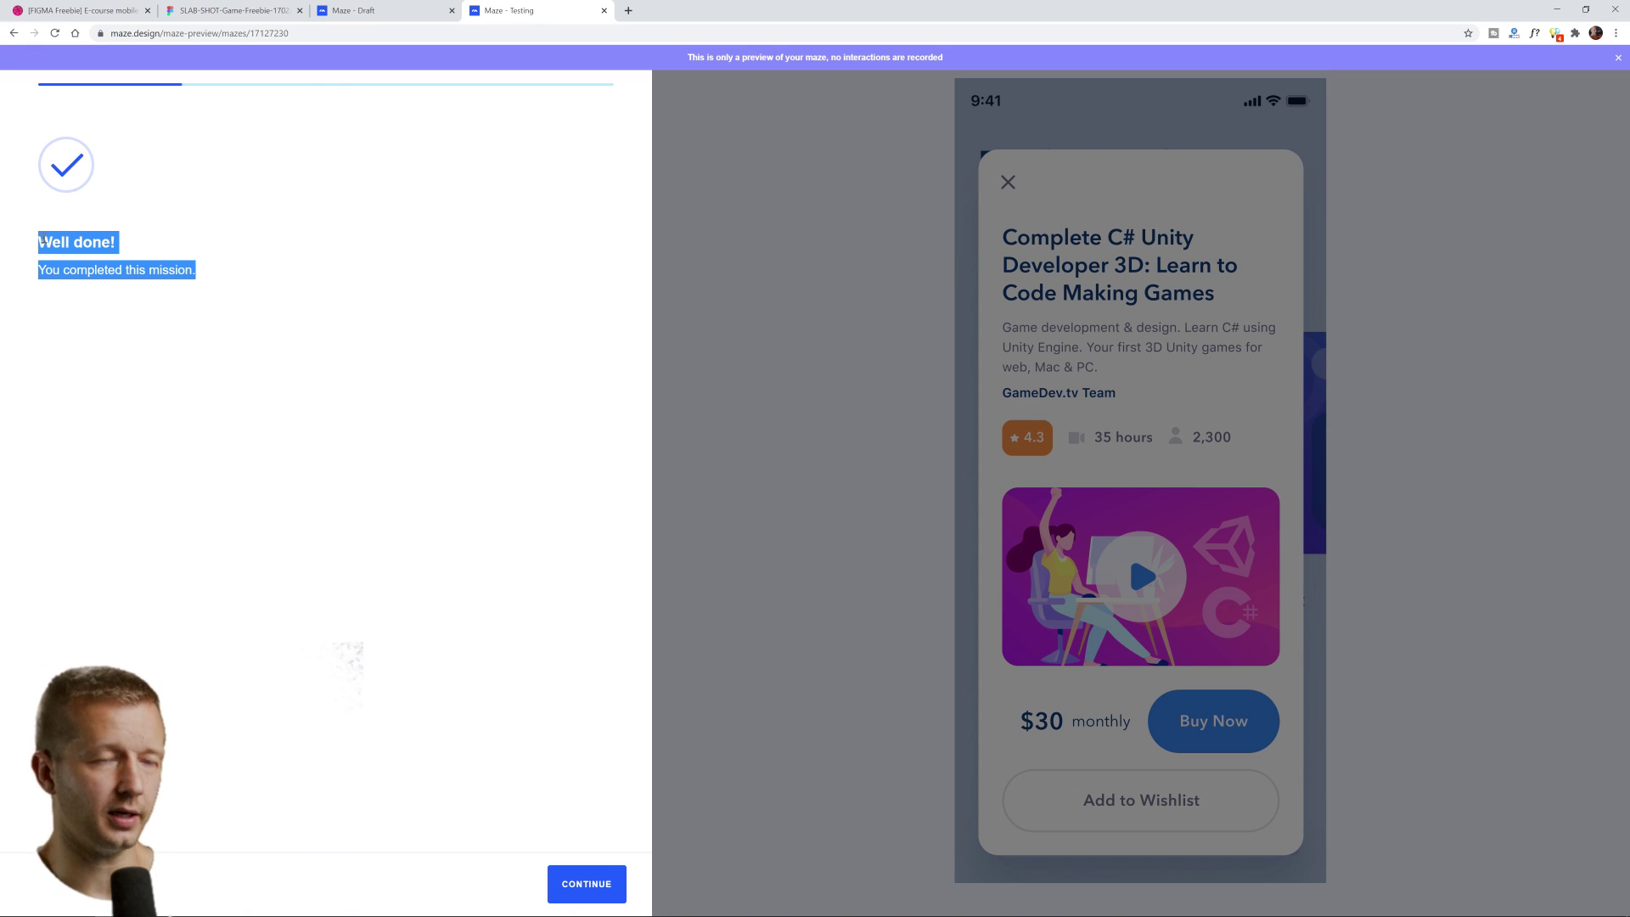
{"action": "left_click", "coordinate": [41, 241]}
{"action": "left_click_drag", "start_coordinate": [52, 242], "coordinate": [165, 269]}
{"action": "left_click", "coordinate": [164, 269]}
{"action": "left_click", "coordinate": [587, 887]}
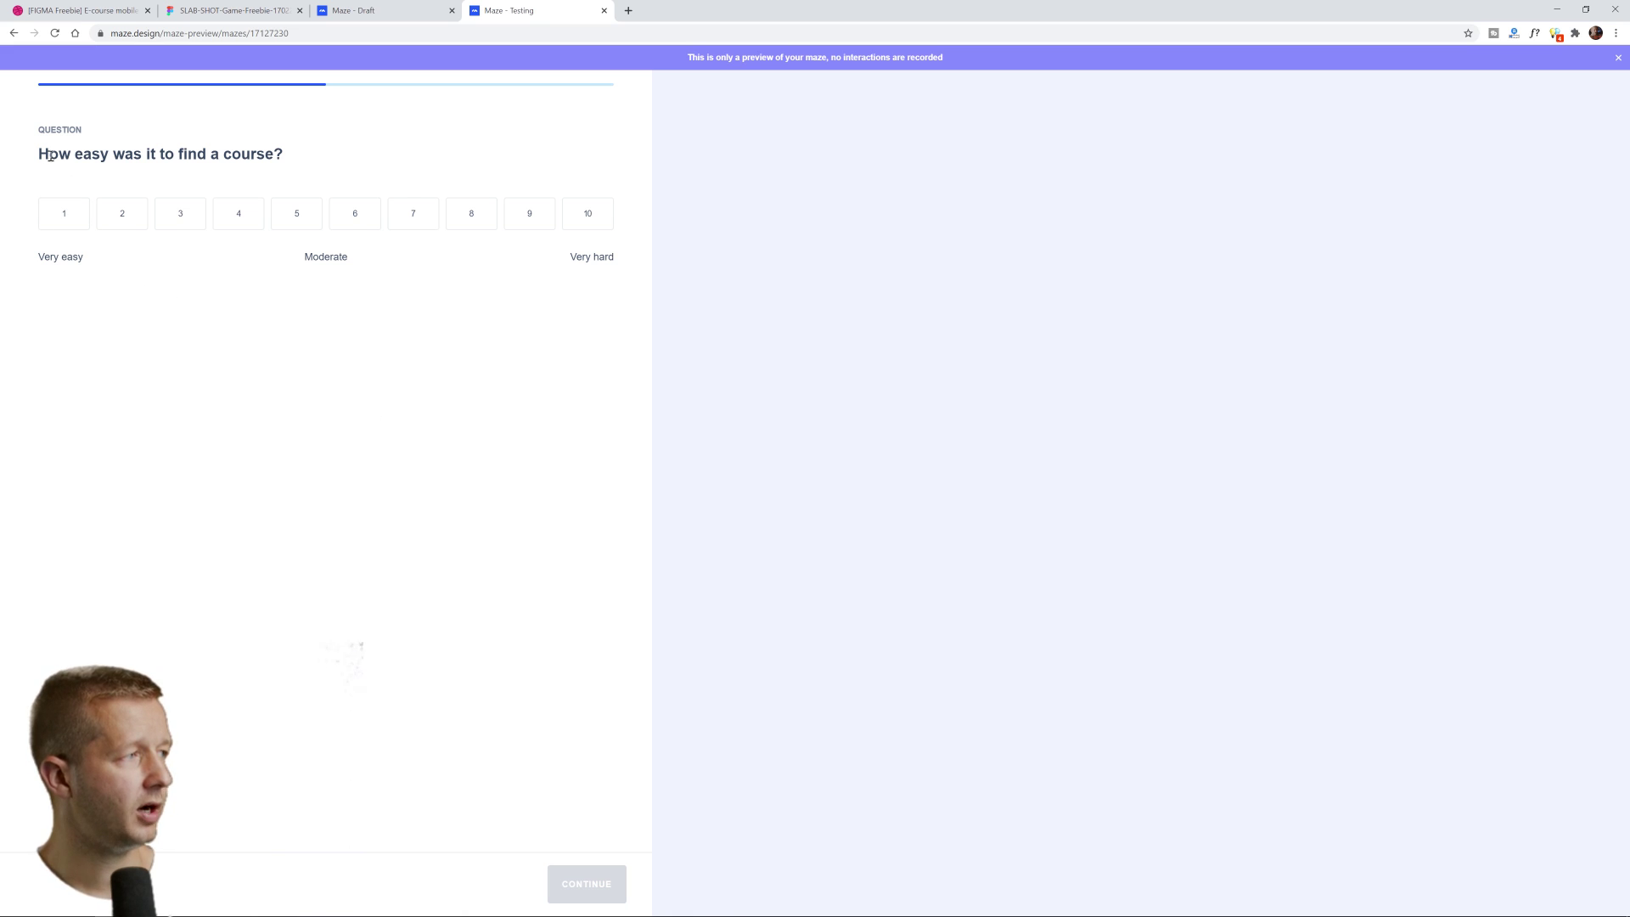
Rate finding a course as 7 on the ease scale and submit
{"action": "left_click_drag", "start_coordinate": [43, 154], "coordinate": [280, 156]}
{"action": "left_click", "coordinate": [314, 183]}
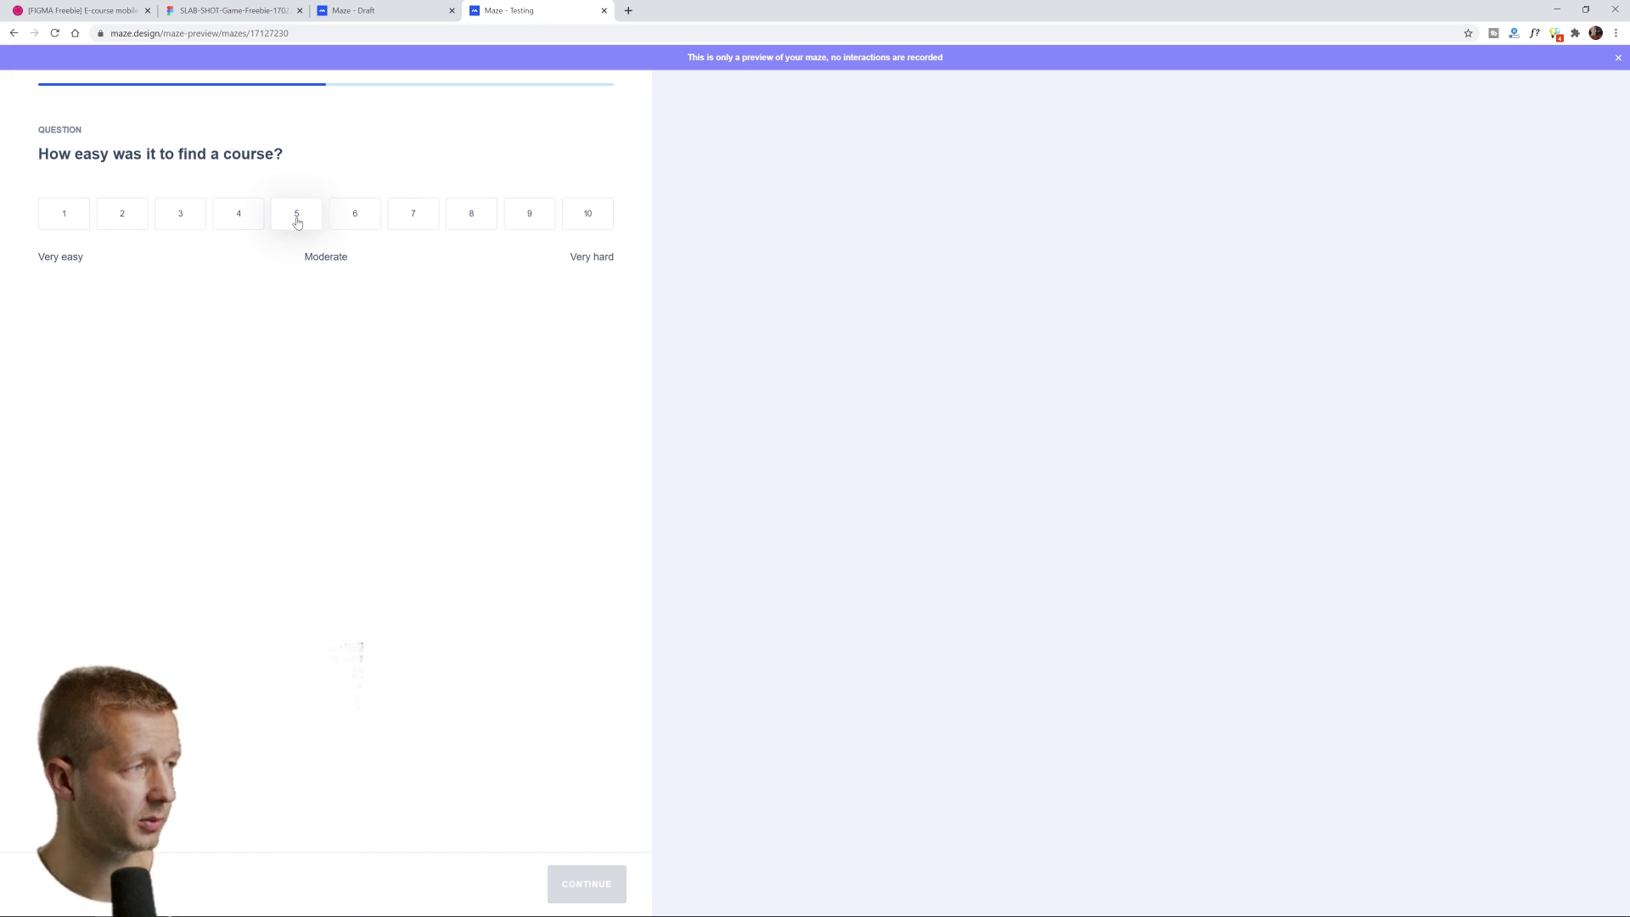
{"action": "left_click", "coordinate": [413, 225]}
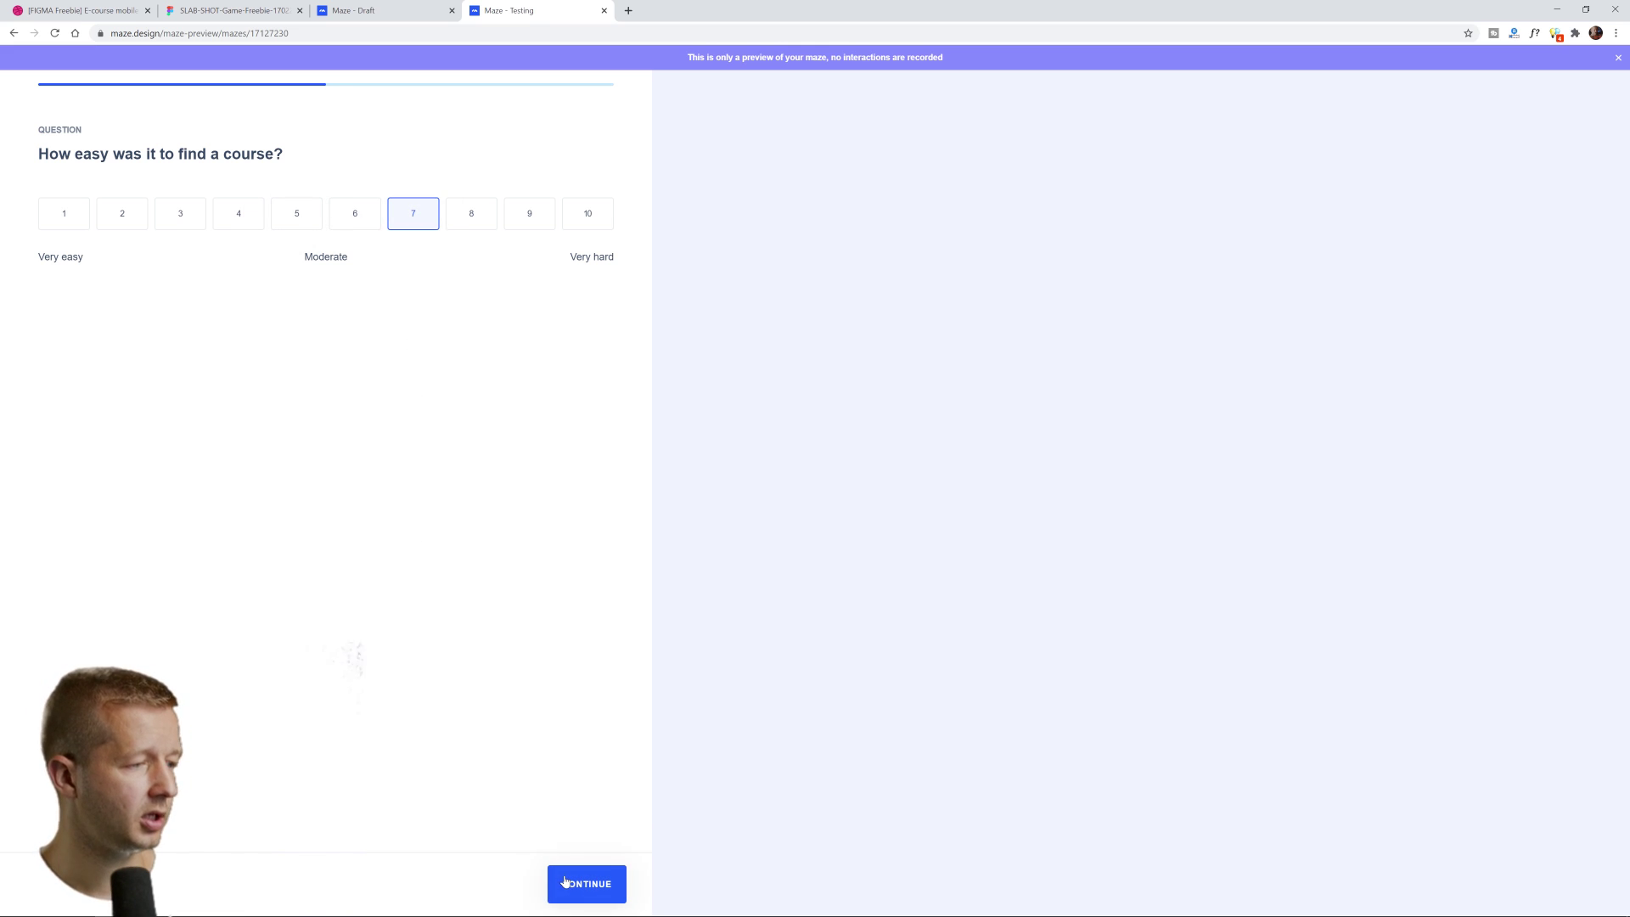
{"action": "left_click", "coordinate": [565, 881]}
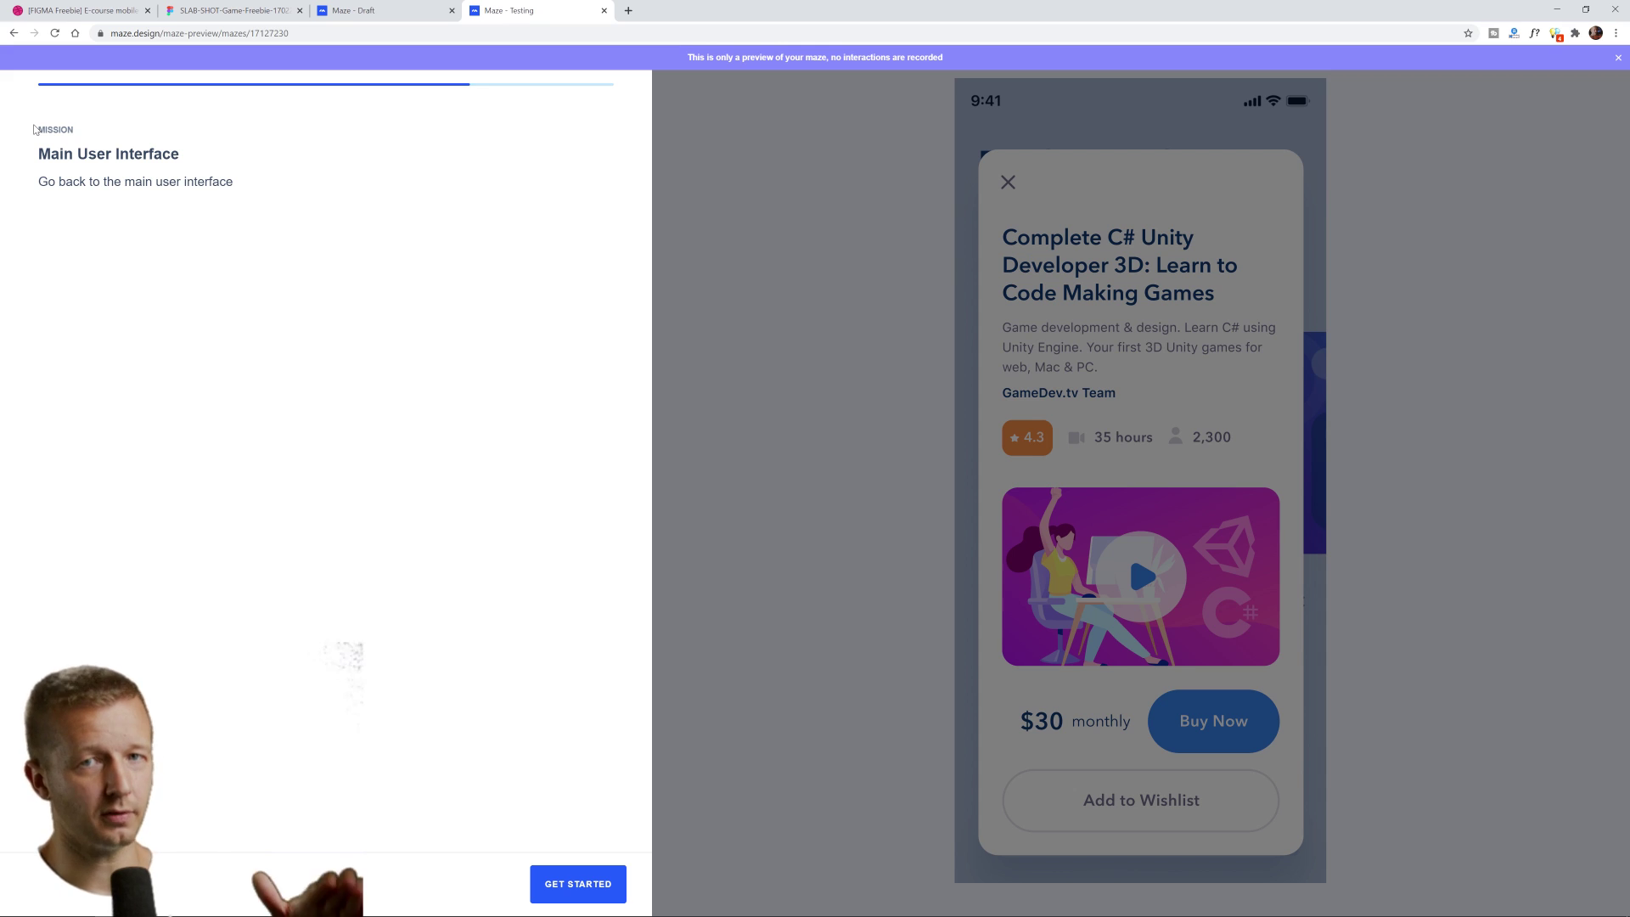
Start the Main User Interface mission and close the course details to return home
{"action": "left_click_drag", "start_coordinate": [32, 130], "coordinate": [189, 173]}
{"action": "left_click", "coordinate": [189, 173]}
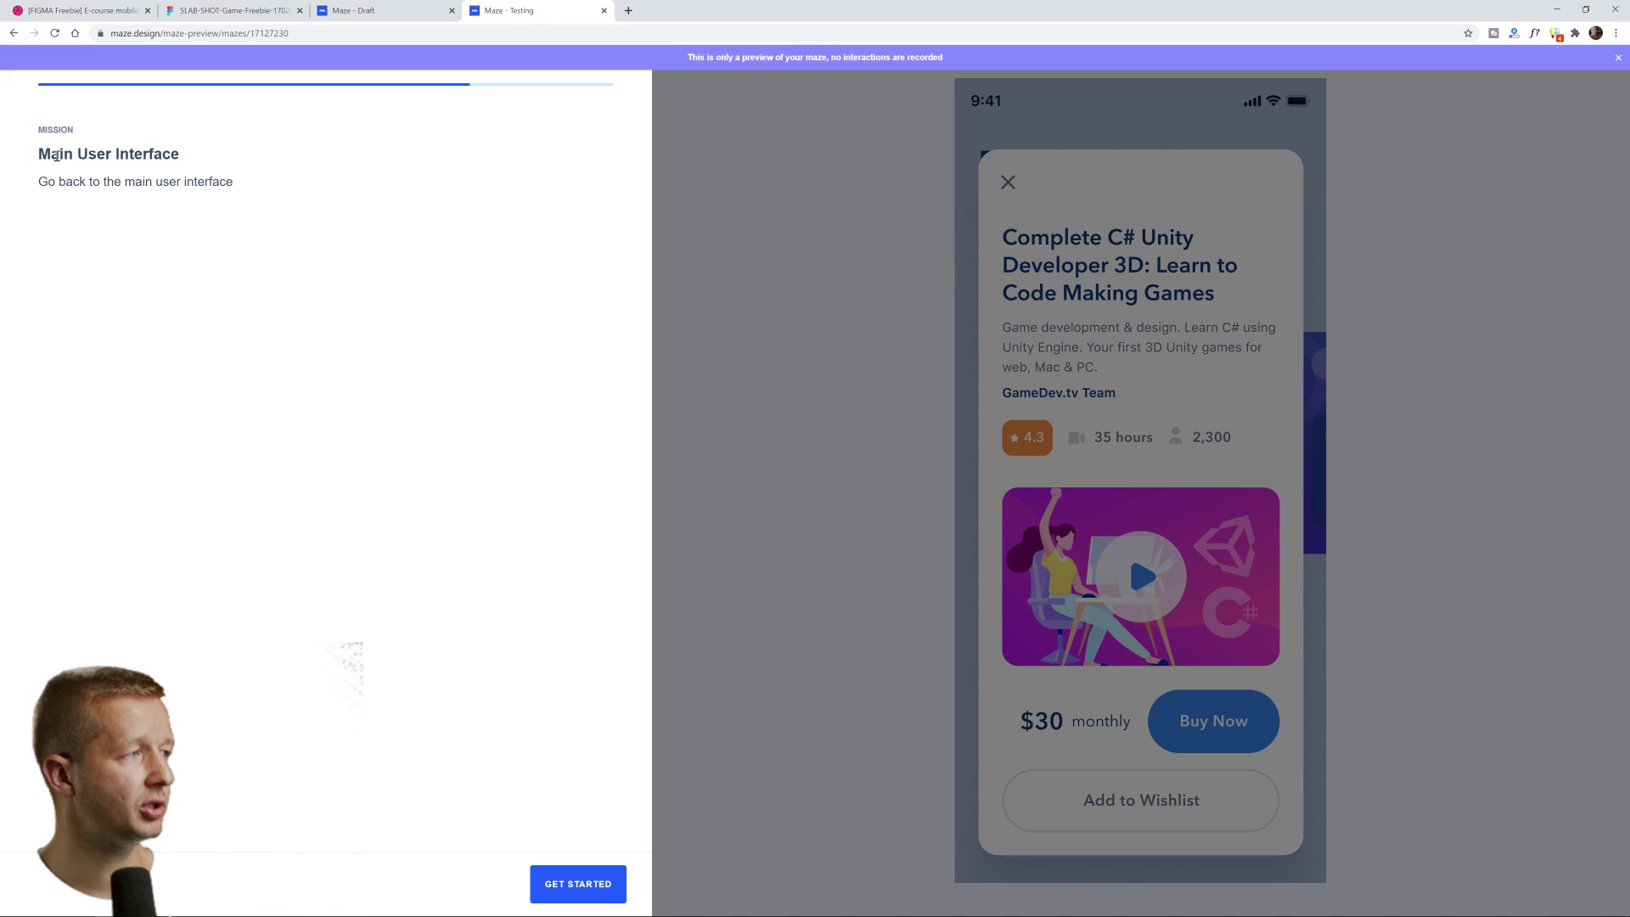
{"action": "left_click_drag", "start_coordinate": [35, 181], "coordinate": [236, 182]}
{"action": "left_click", "coordinate": [236, 182]}
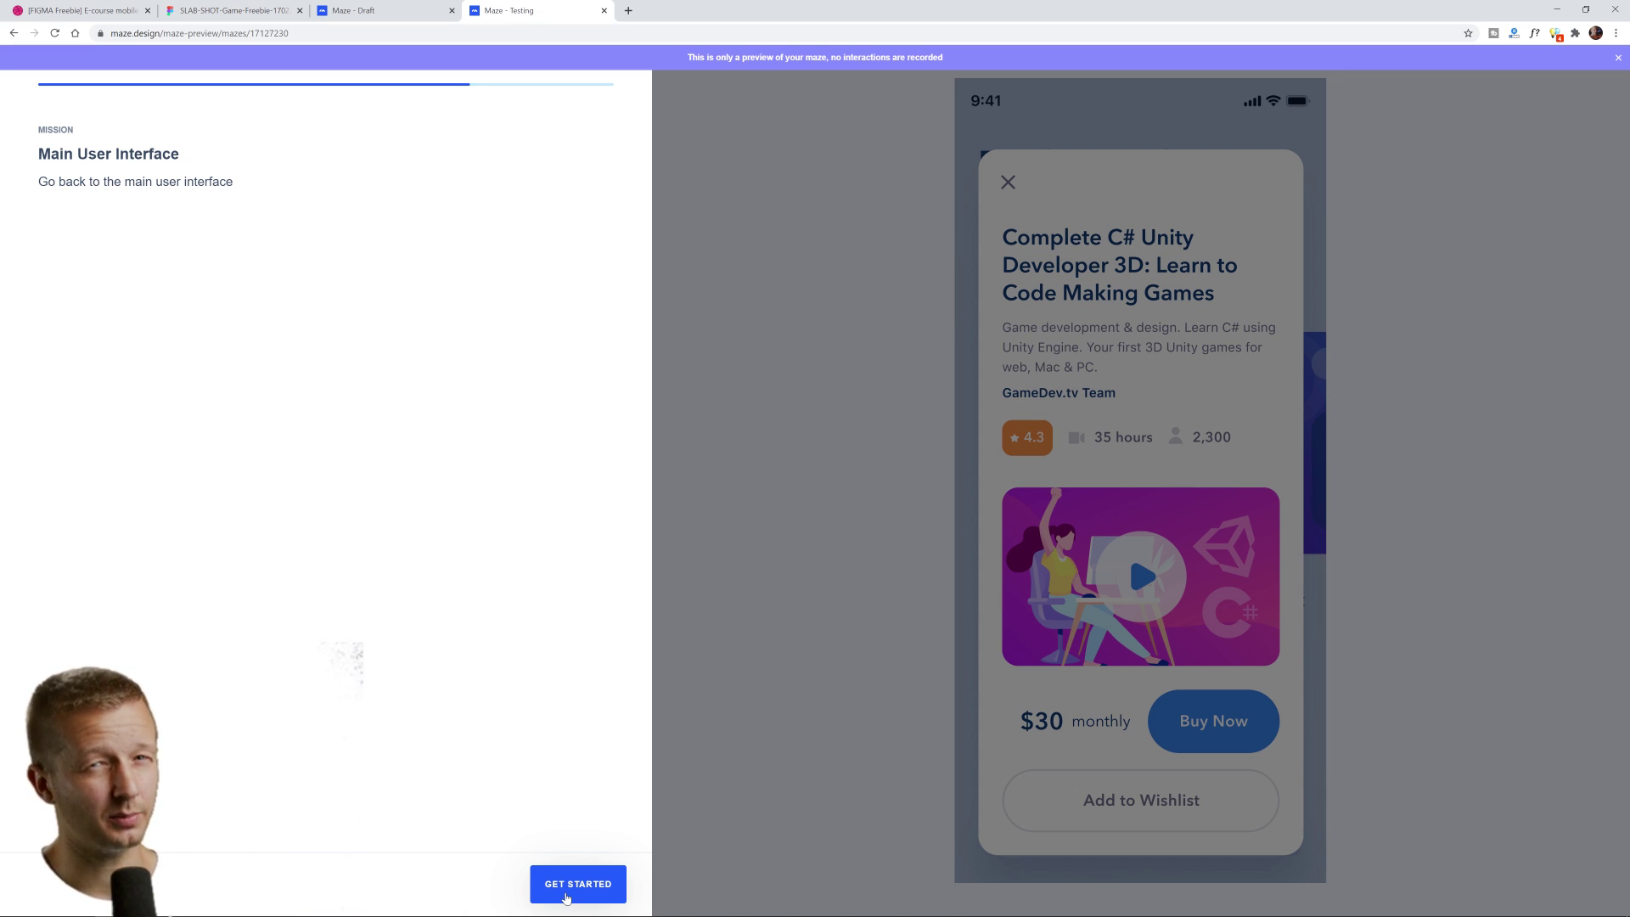
{"action": "left_click", "coordinate": [566, 898]}
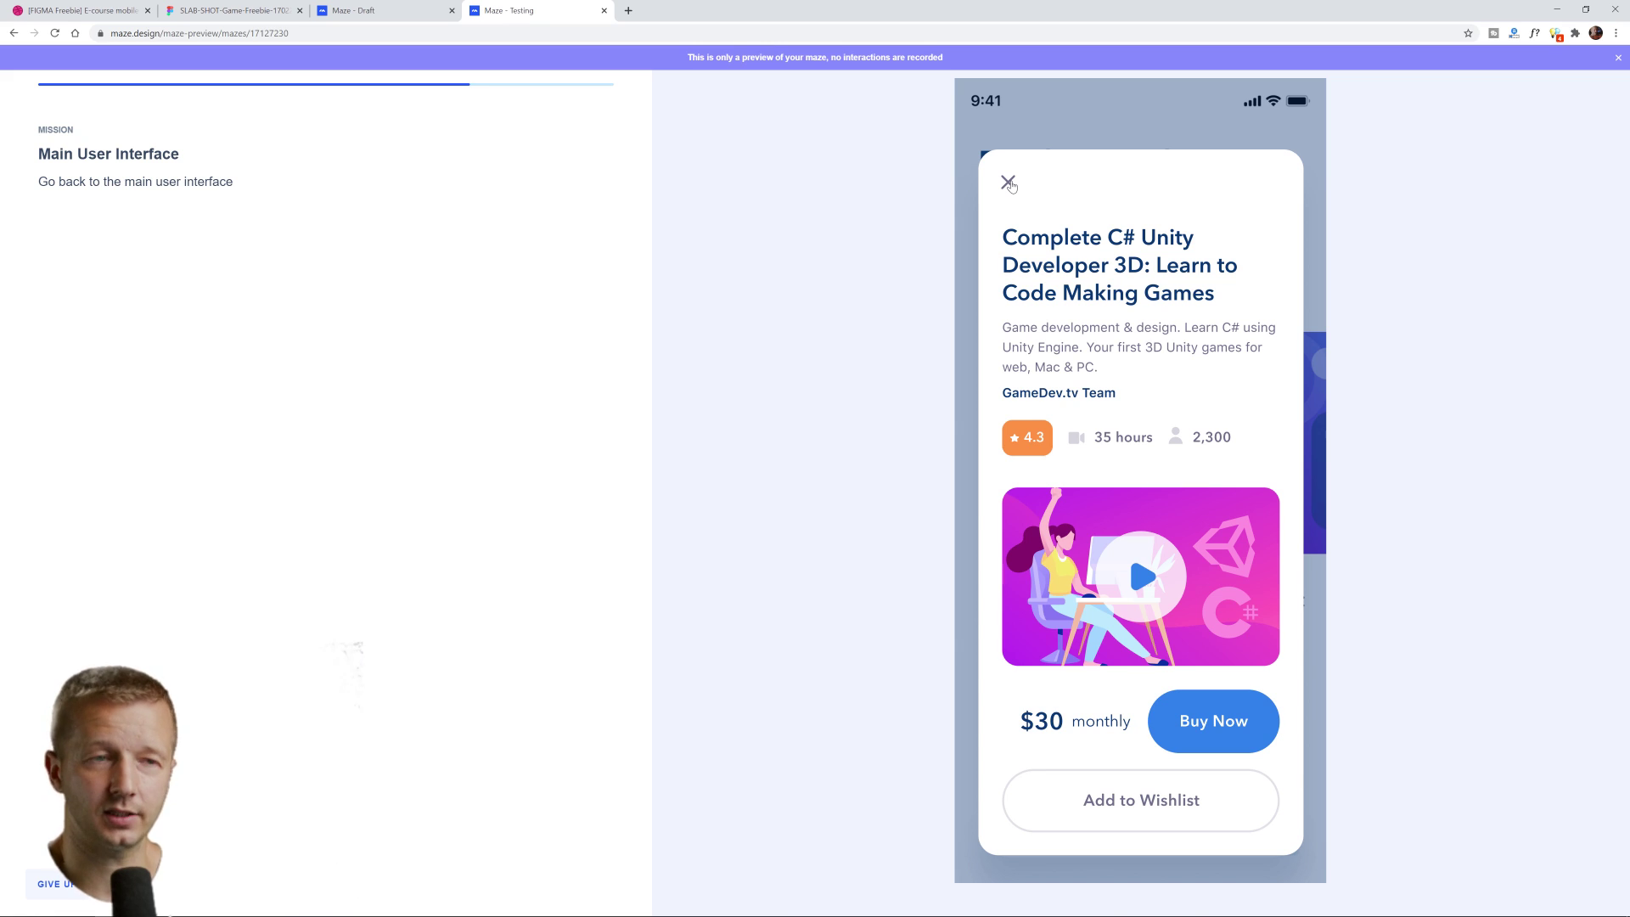
{"action": "left_click", "coordinate": [1008, 183]}
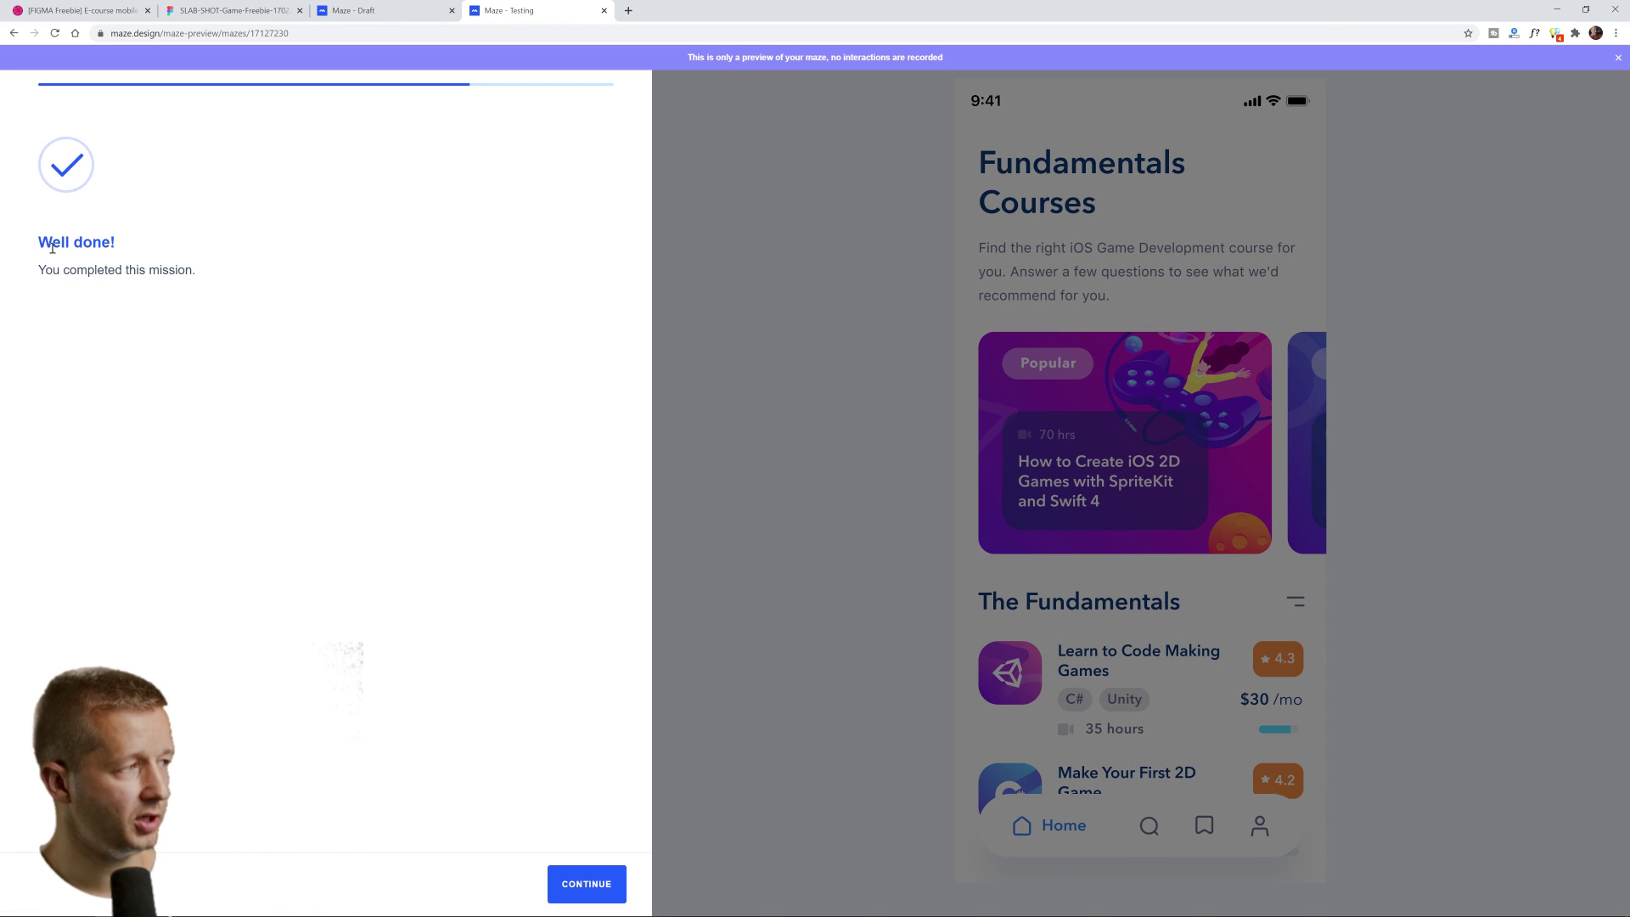
Answer the feedback question with 'I thought it was just absolute junk.' and submit
{"action": "left_click", "coordinate": [586, 884]}
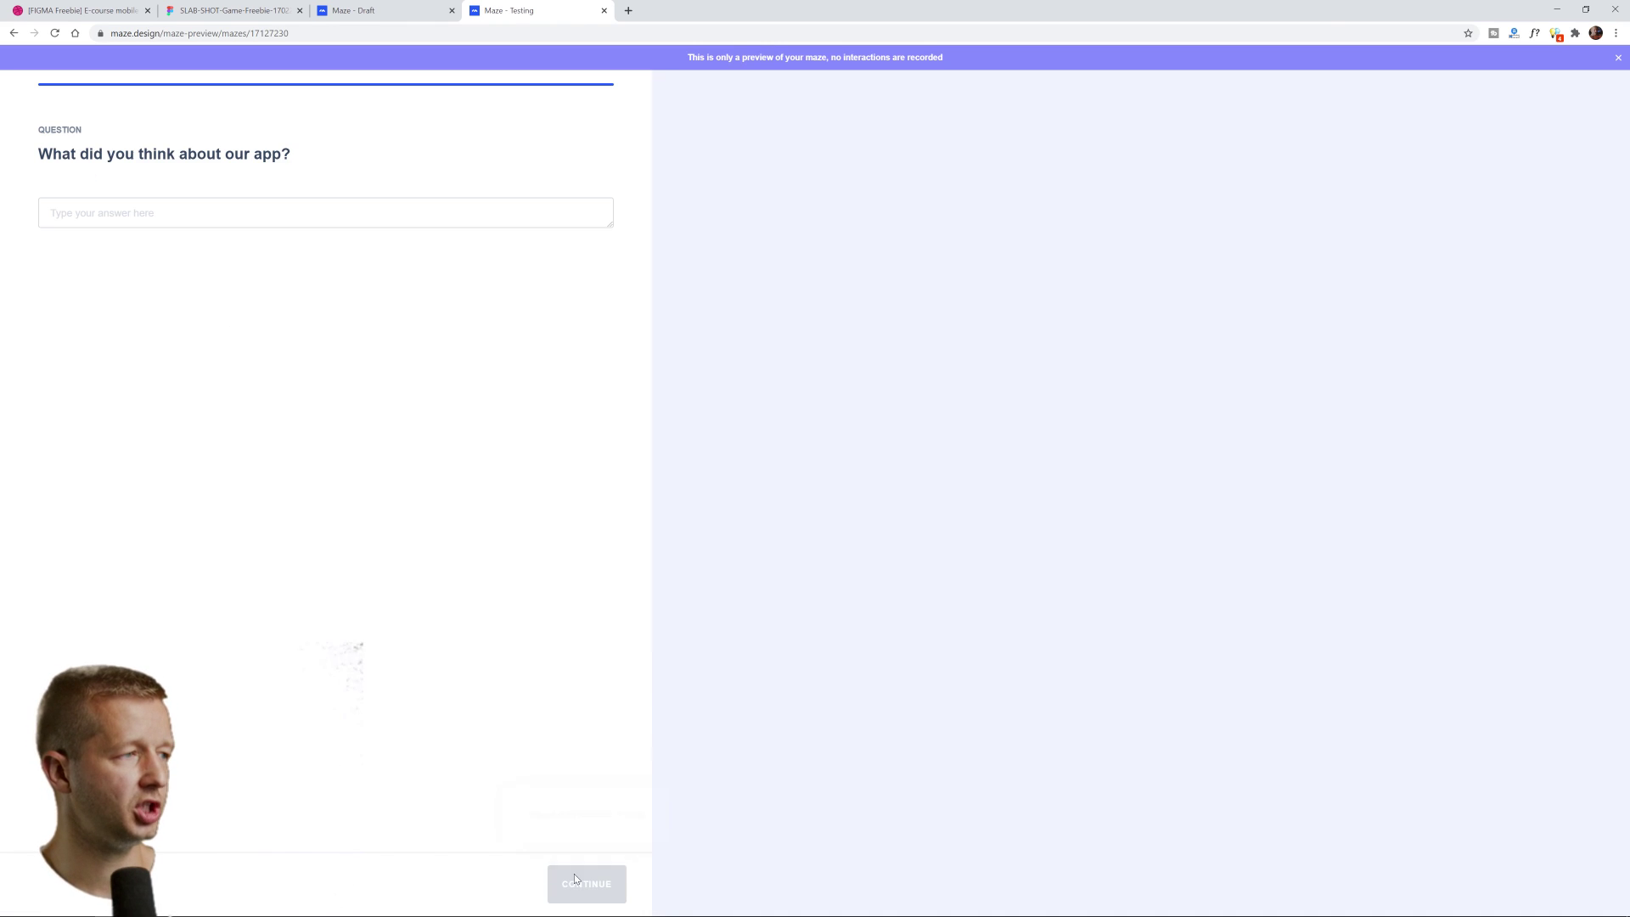
{"action": "left_click", "coordinate": [211, 215]}
{"action": "left_click", "coordinate": [210, 216]}
{"action": "type", "text": "I tho"}
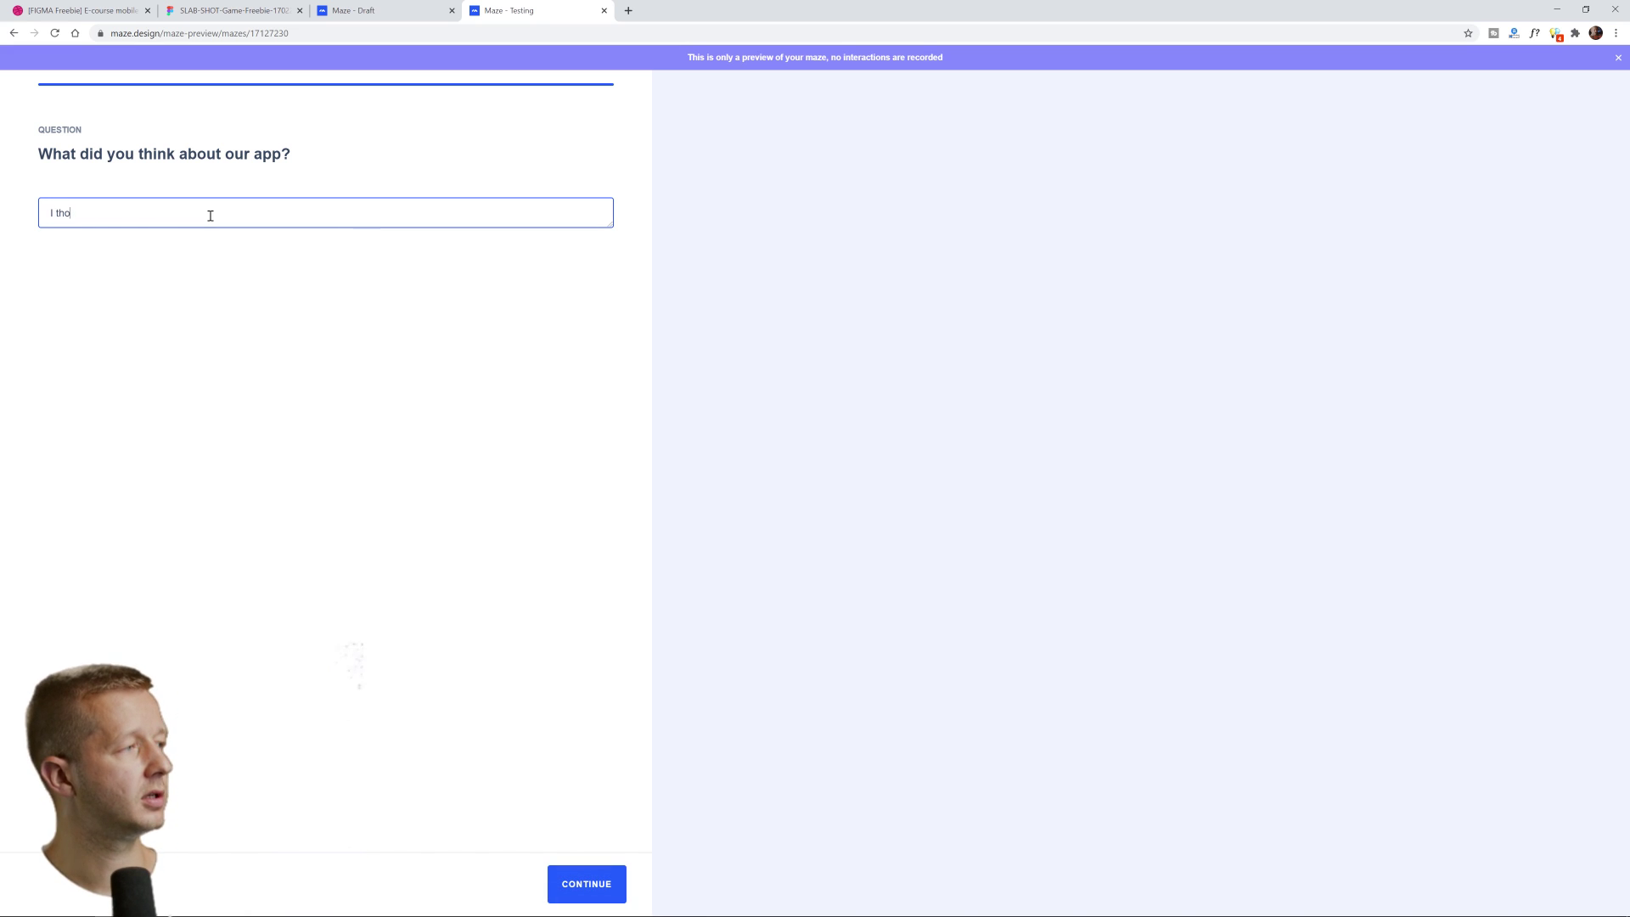
{"action": "type", "text": "ught it was just absolute "}
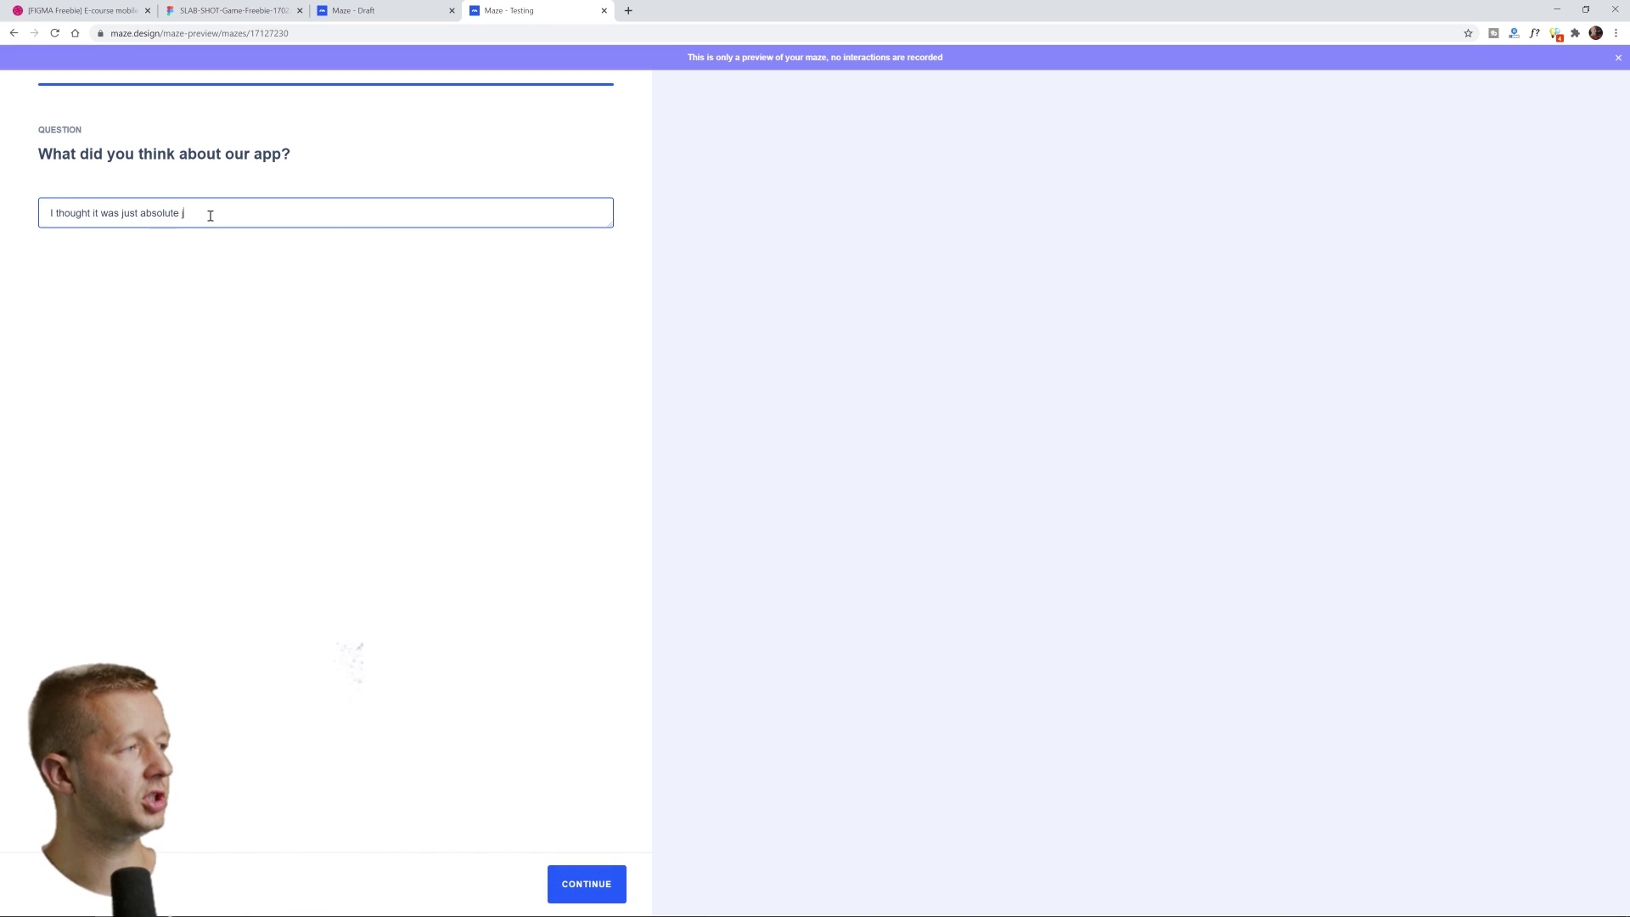
{"action": "type", "text": "junk."}
{"action": "left_click", "coordinate": [615, 870]}
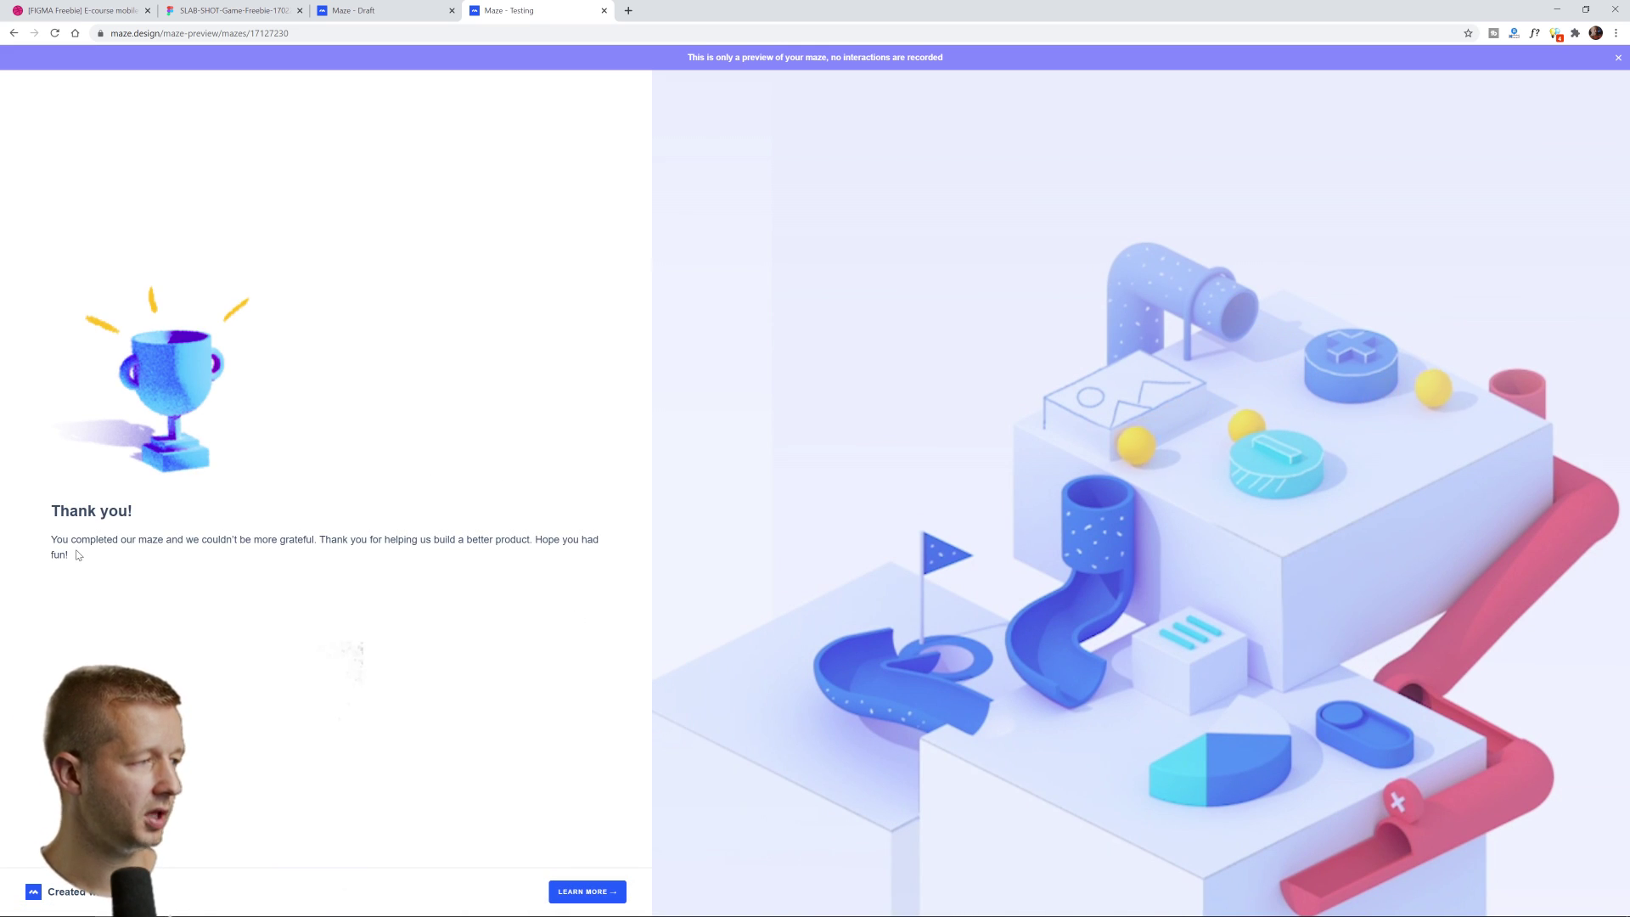
Go back from the thank-you screen to the Maze - Draft editor tab
{"action": "left_click_drag", "start_coordinate": [56, 540], "coordinate": [313, 540]}
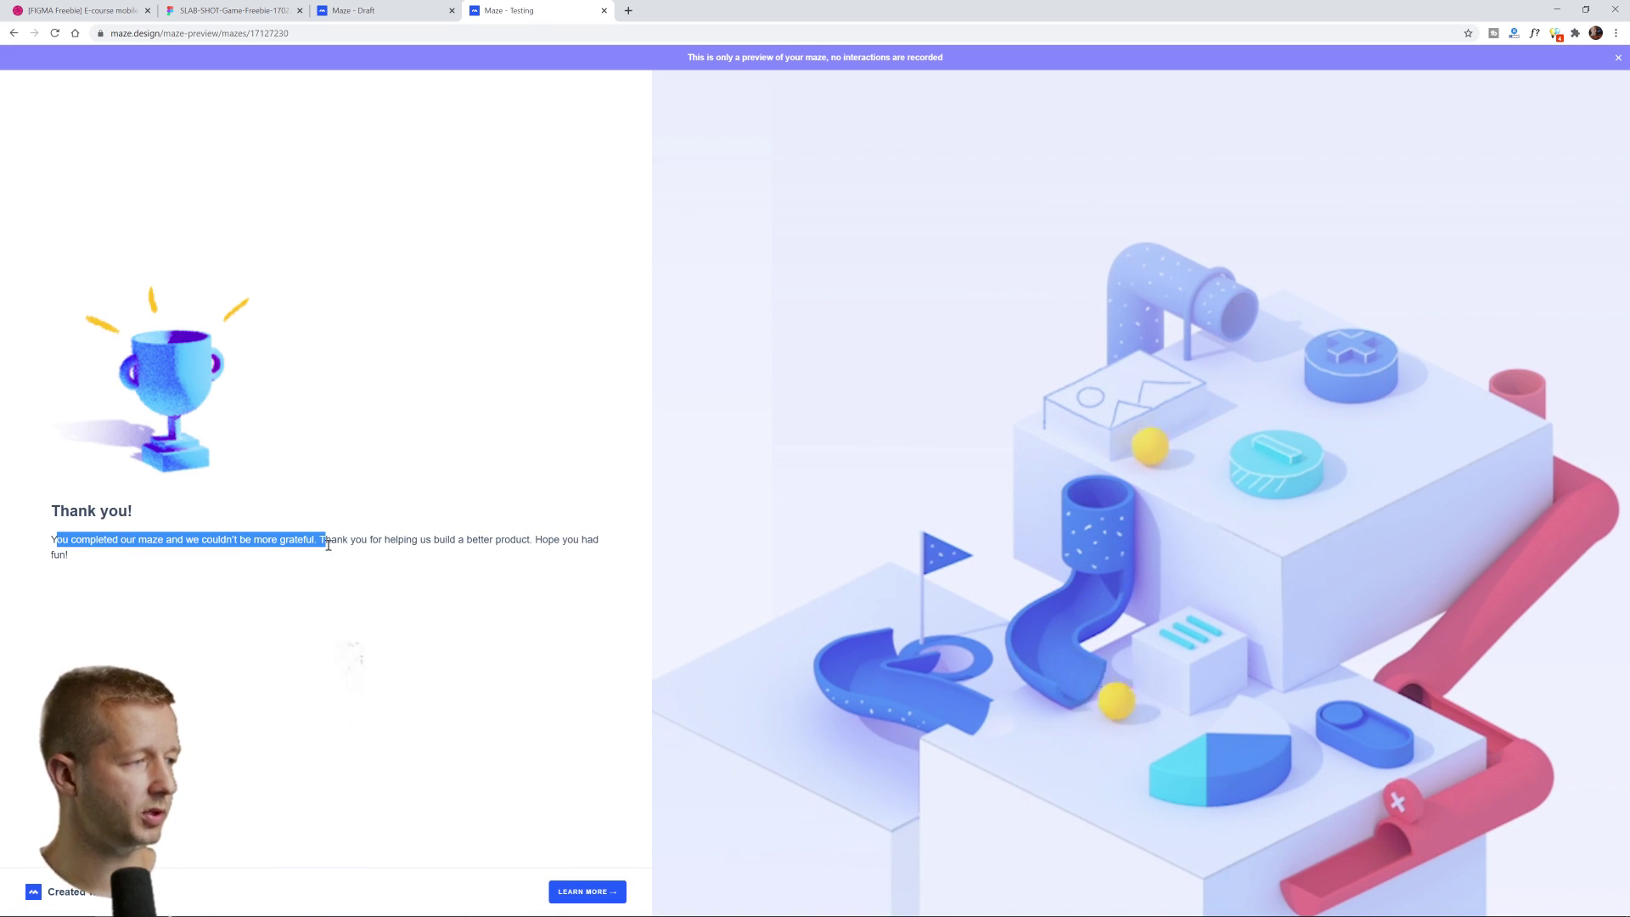
{"action": "left_click", "coordinate": [339, 564]}
{"action": "left_click", "coordinate": [441, 8]}
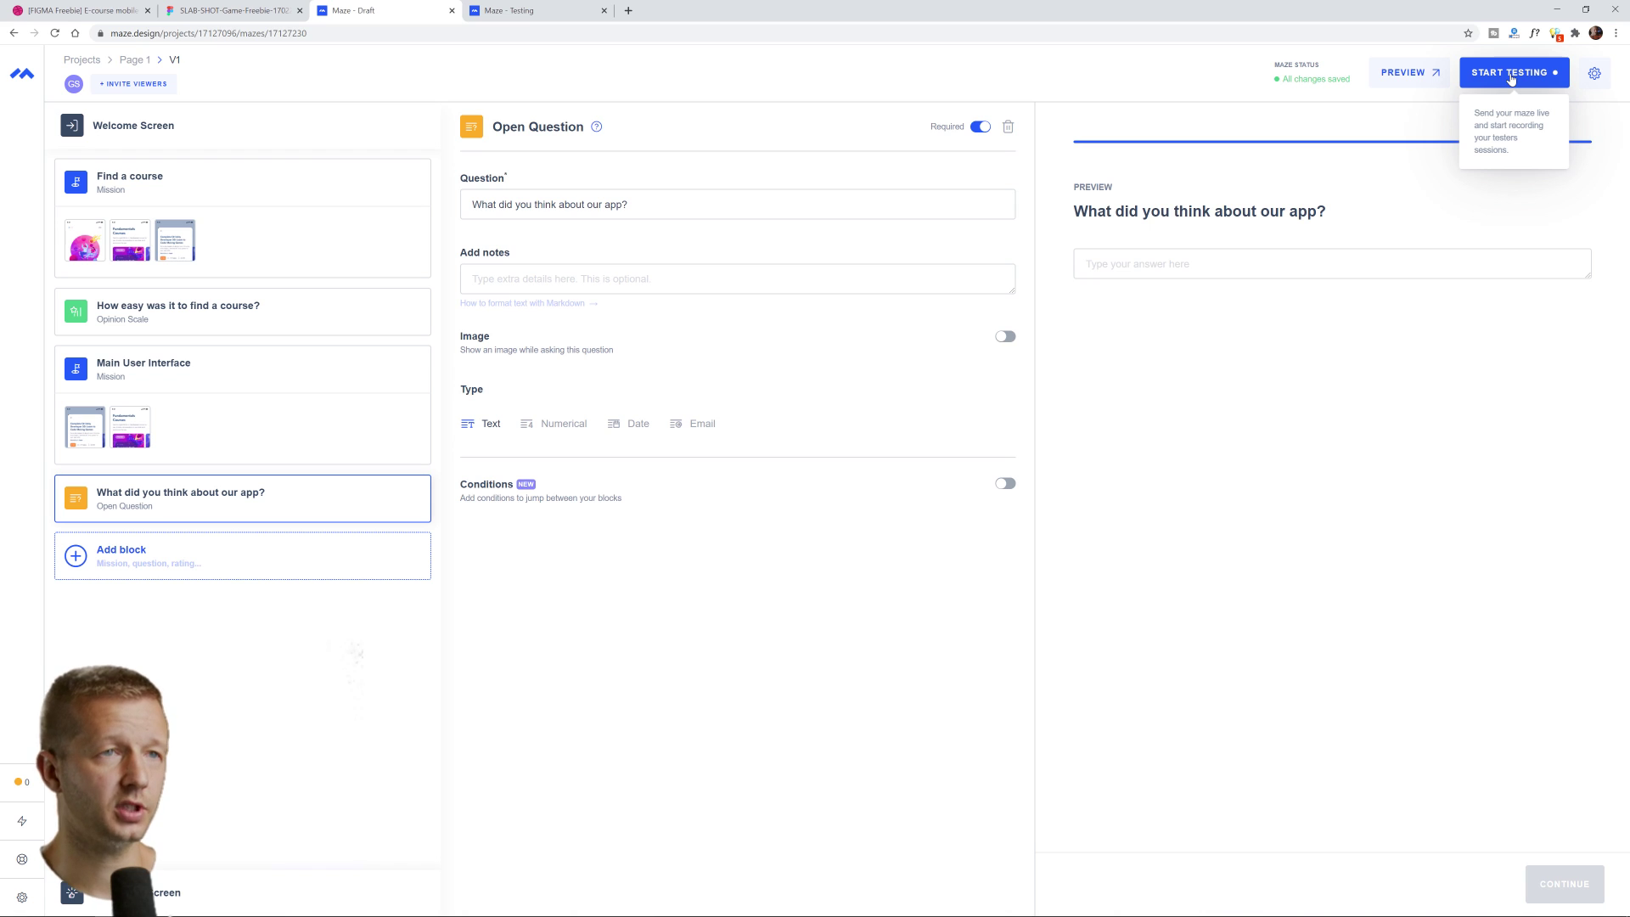
Start testing and confirm in the warning dialog to make the maze live
{"action": "left_click", "coordinate": [1510, 75]}
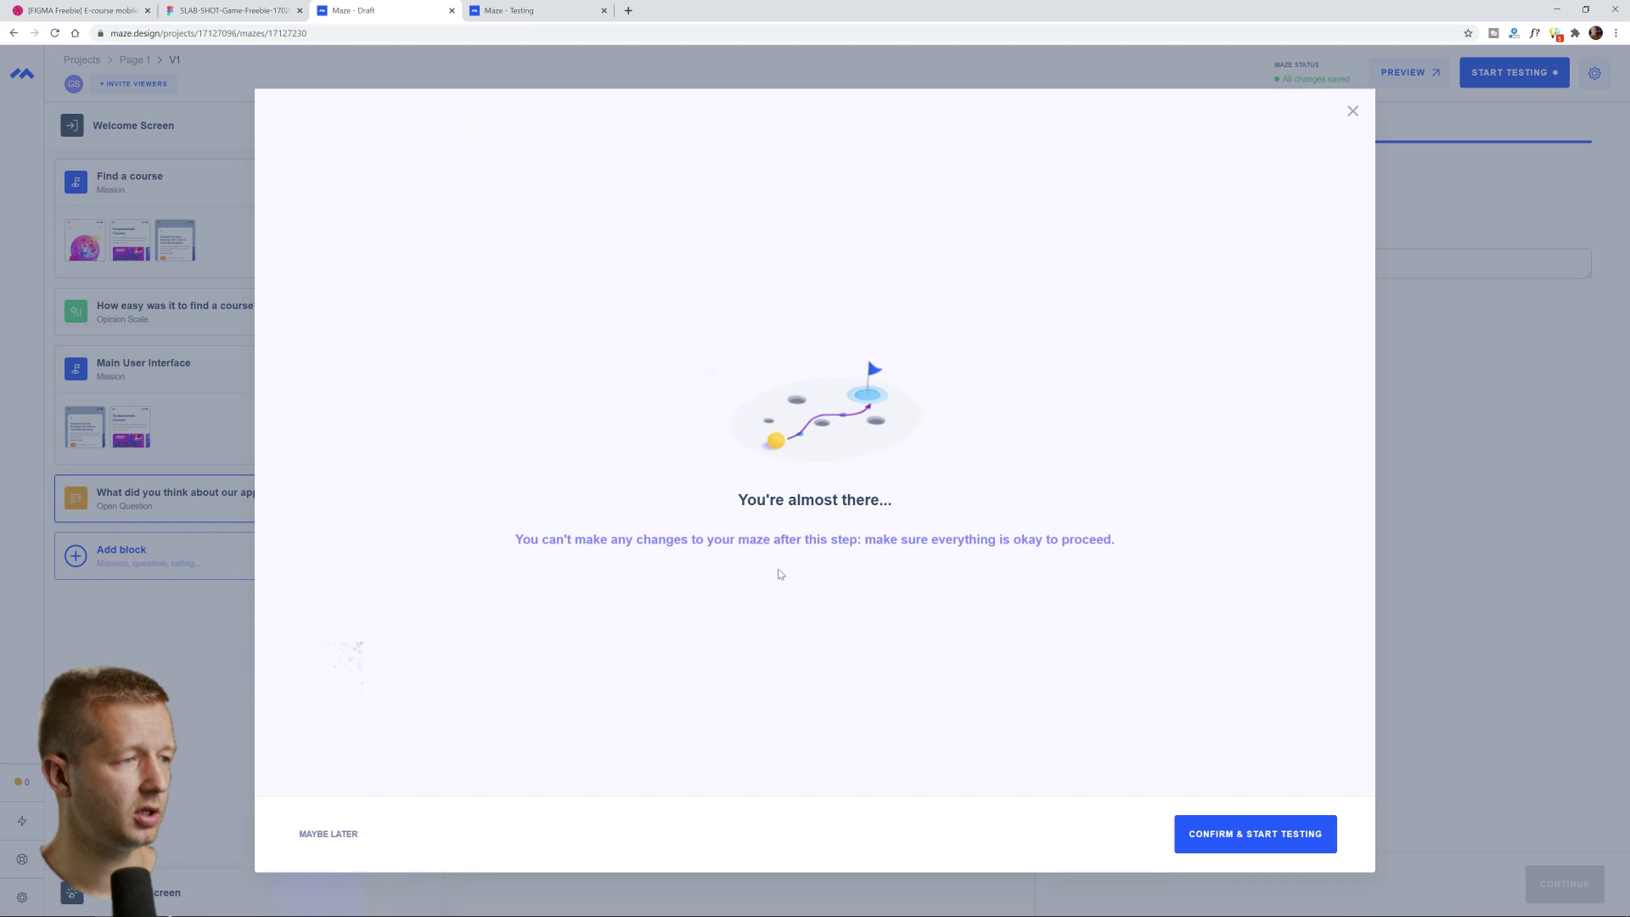
{"action": "left_click_drag", "start_coordinate": [514, 540], "coordinate": [1120, 542]}
{"action": "left_click", "coordinate": [1121, 541]}
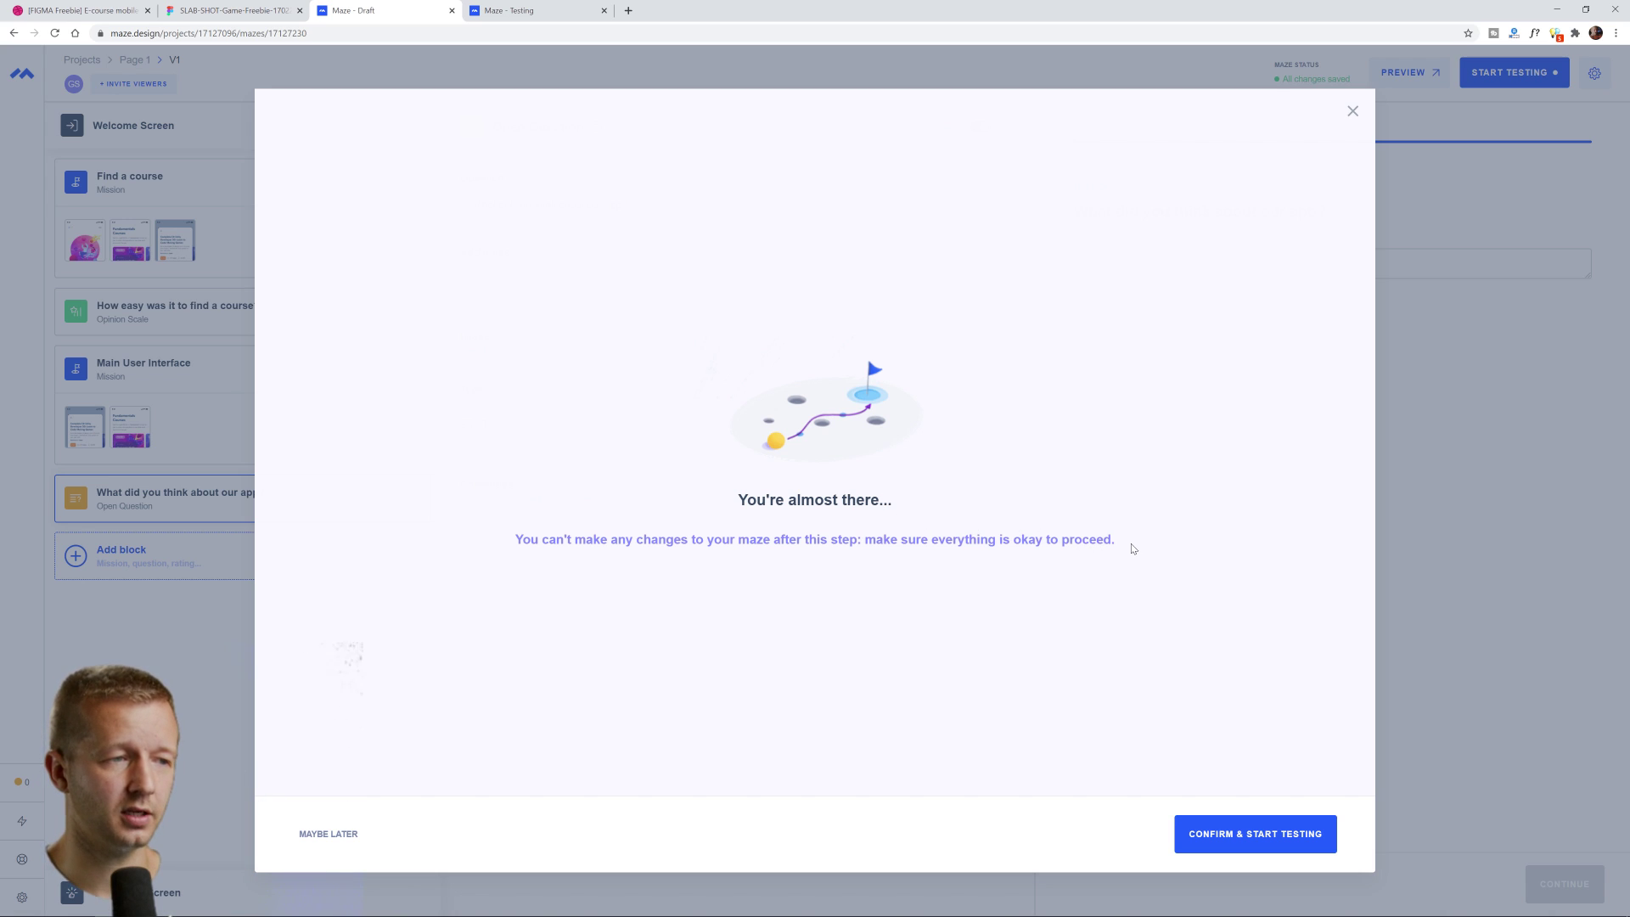
{"action": "mouse_move", "coordinate": [1131, 548]}
{"action": "left_mouse_down"}
{"action": "mouse_move", "coordinate": [722, 493]}
{"action": "mouse_move", "coordinate": [1161, 552]}
{"action": "left_mouse_up"}
{"action": "left_click", "coordinate": [721, 492]}
{"action": "left_click", "coordinate": [1161, 552]}
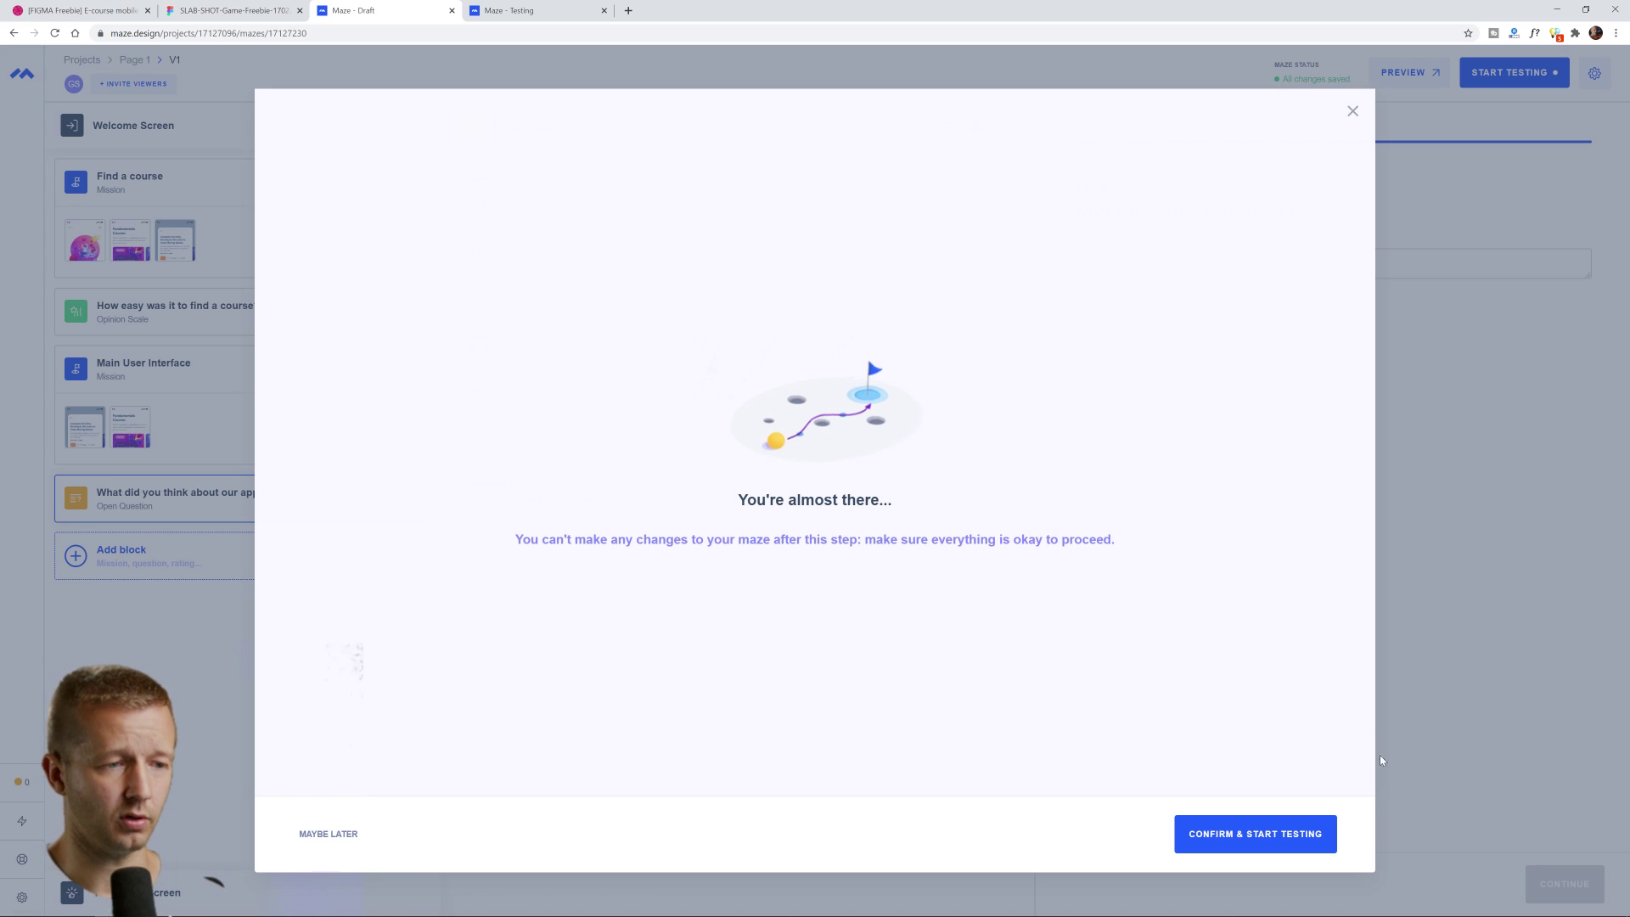
{"action": "left_click", "coordinate": [1256, 835]}
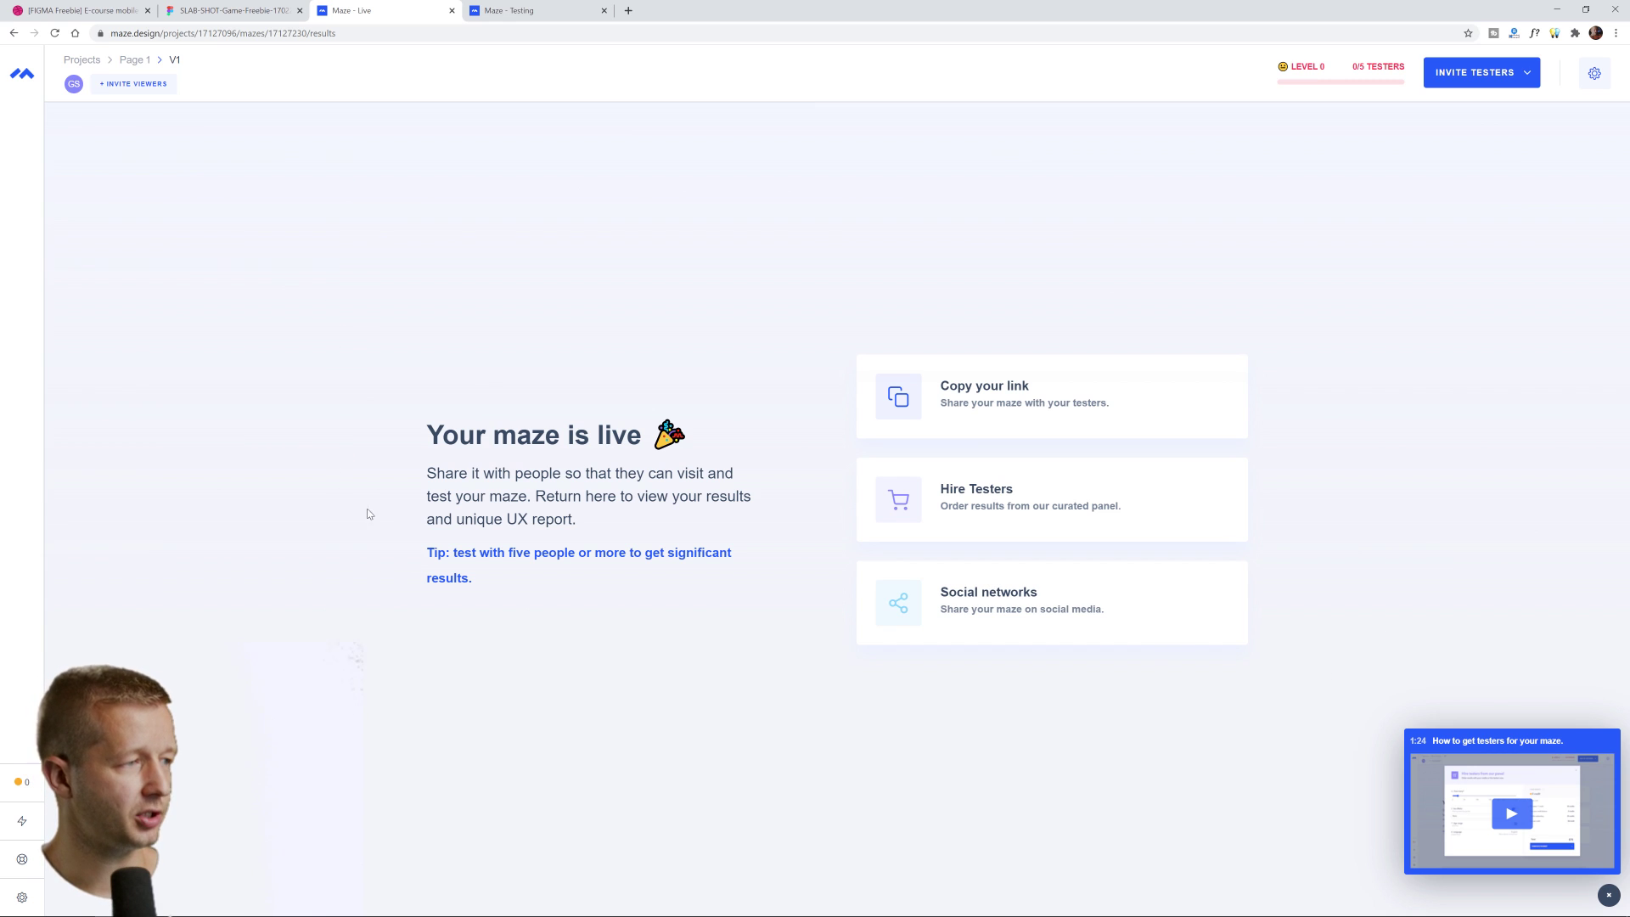
Copy the live maze's share link, with Tester tracking and Unique session both on
{"action": "left_click_drag", "start_coordinate": [426, 472], "coordinate": [493, 511]}
{"action": "left_click", "coordinate": [494, 510]}
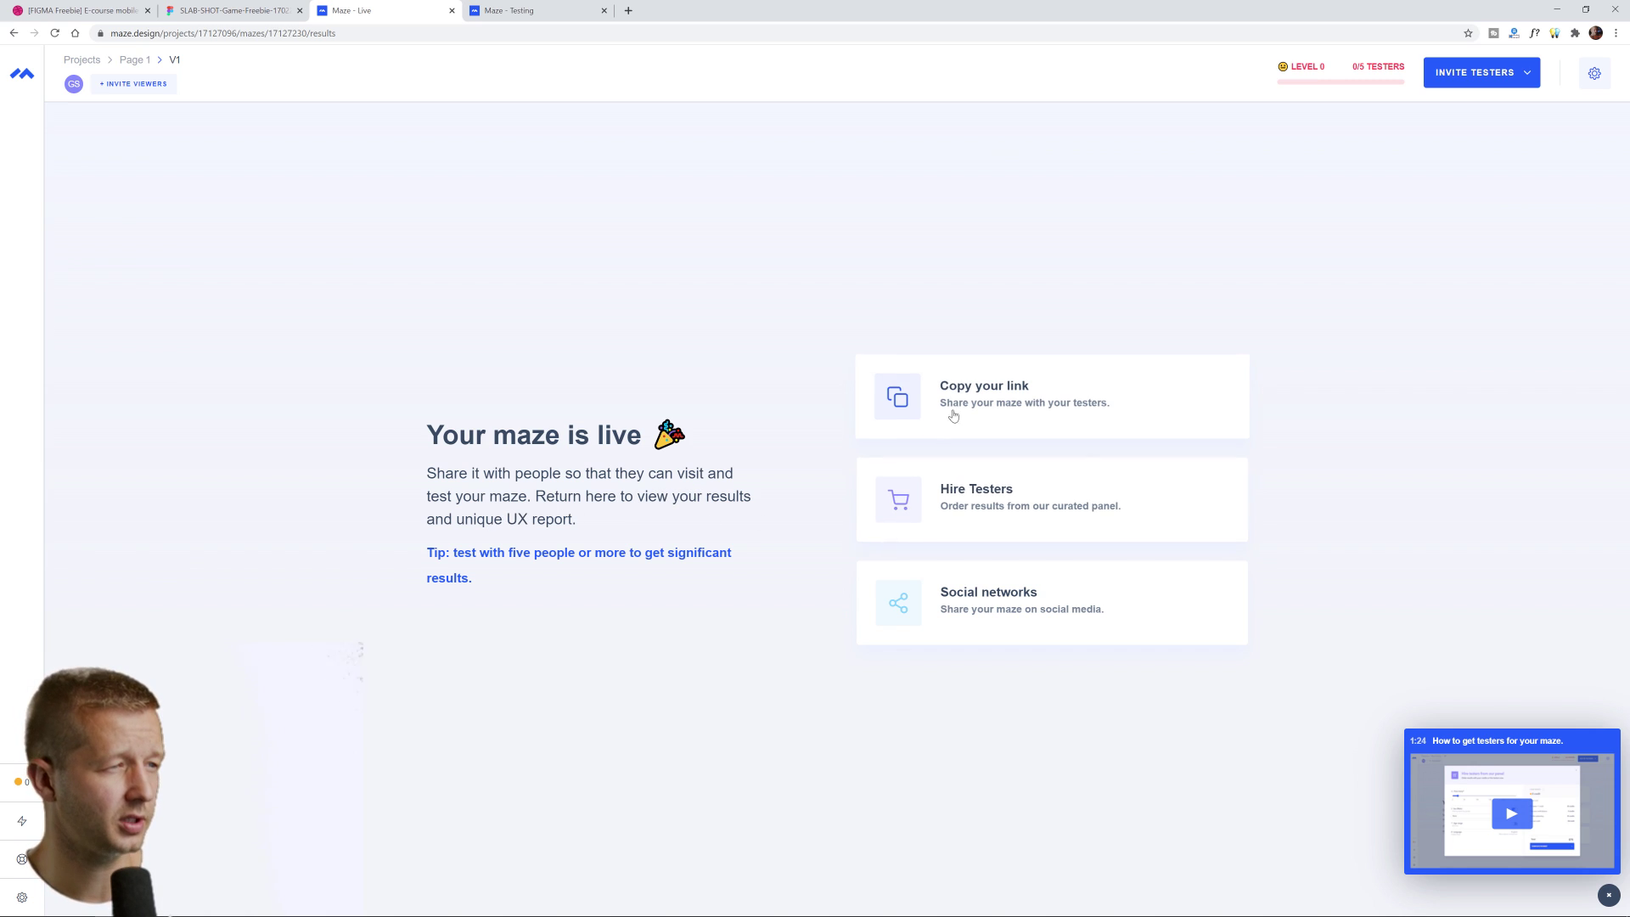
{"action": "left_click", "coordinate": [976, 399]}
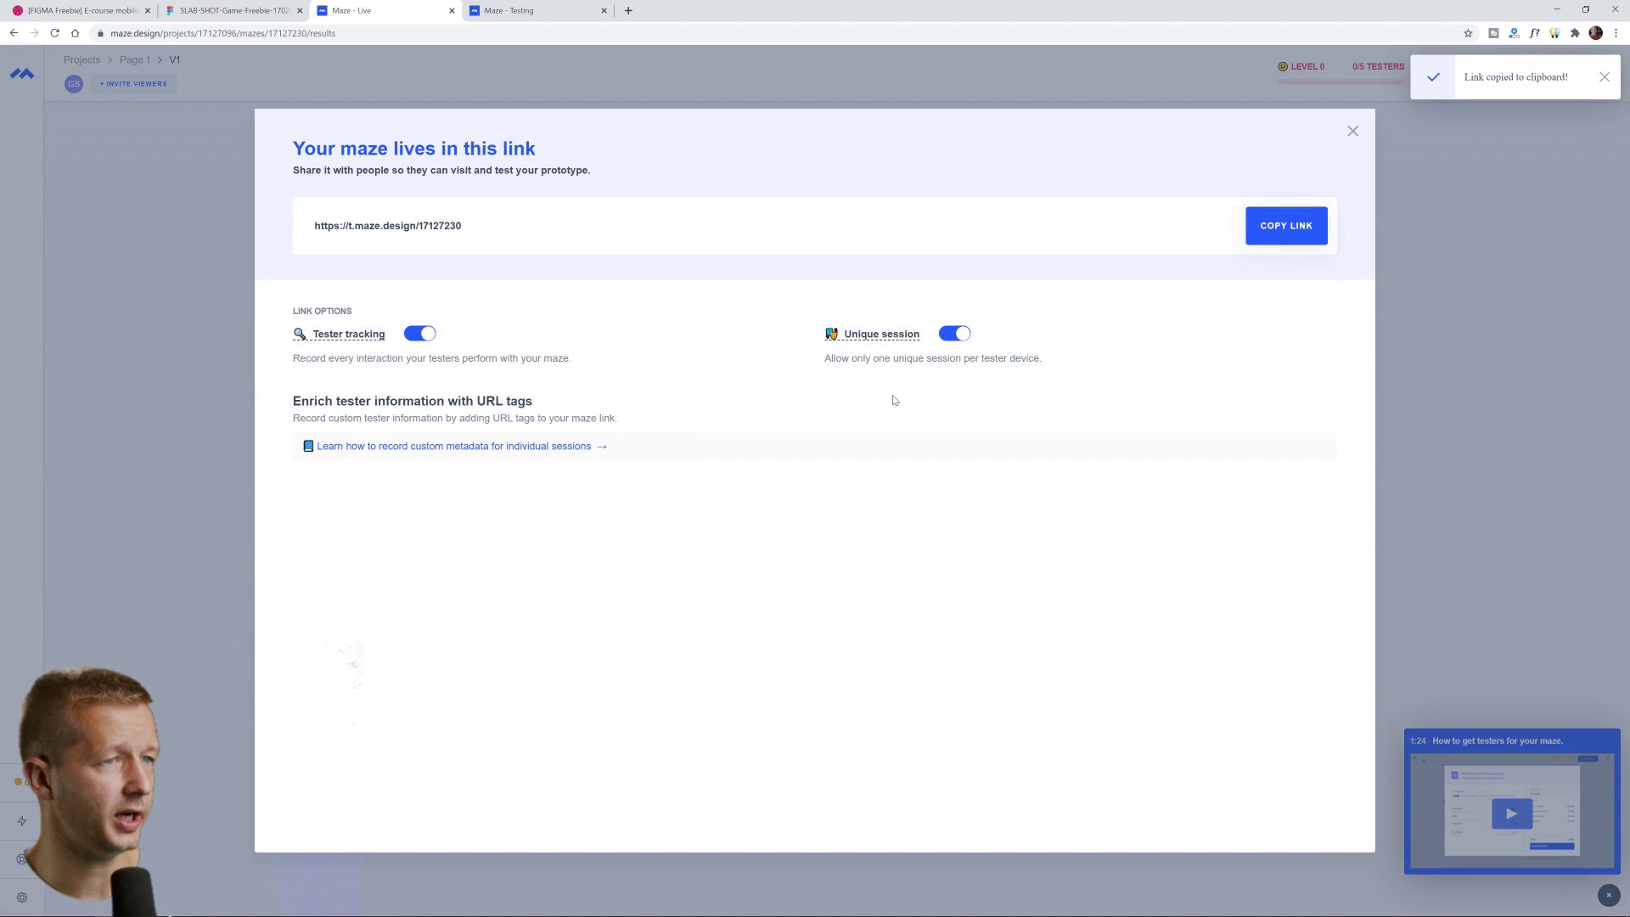
{"action": "mouse_move", "coordinate": [350, 340]}
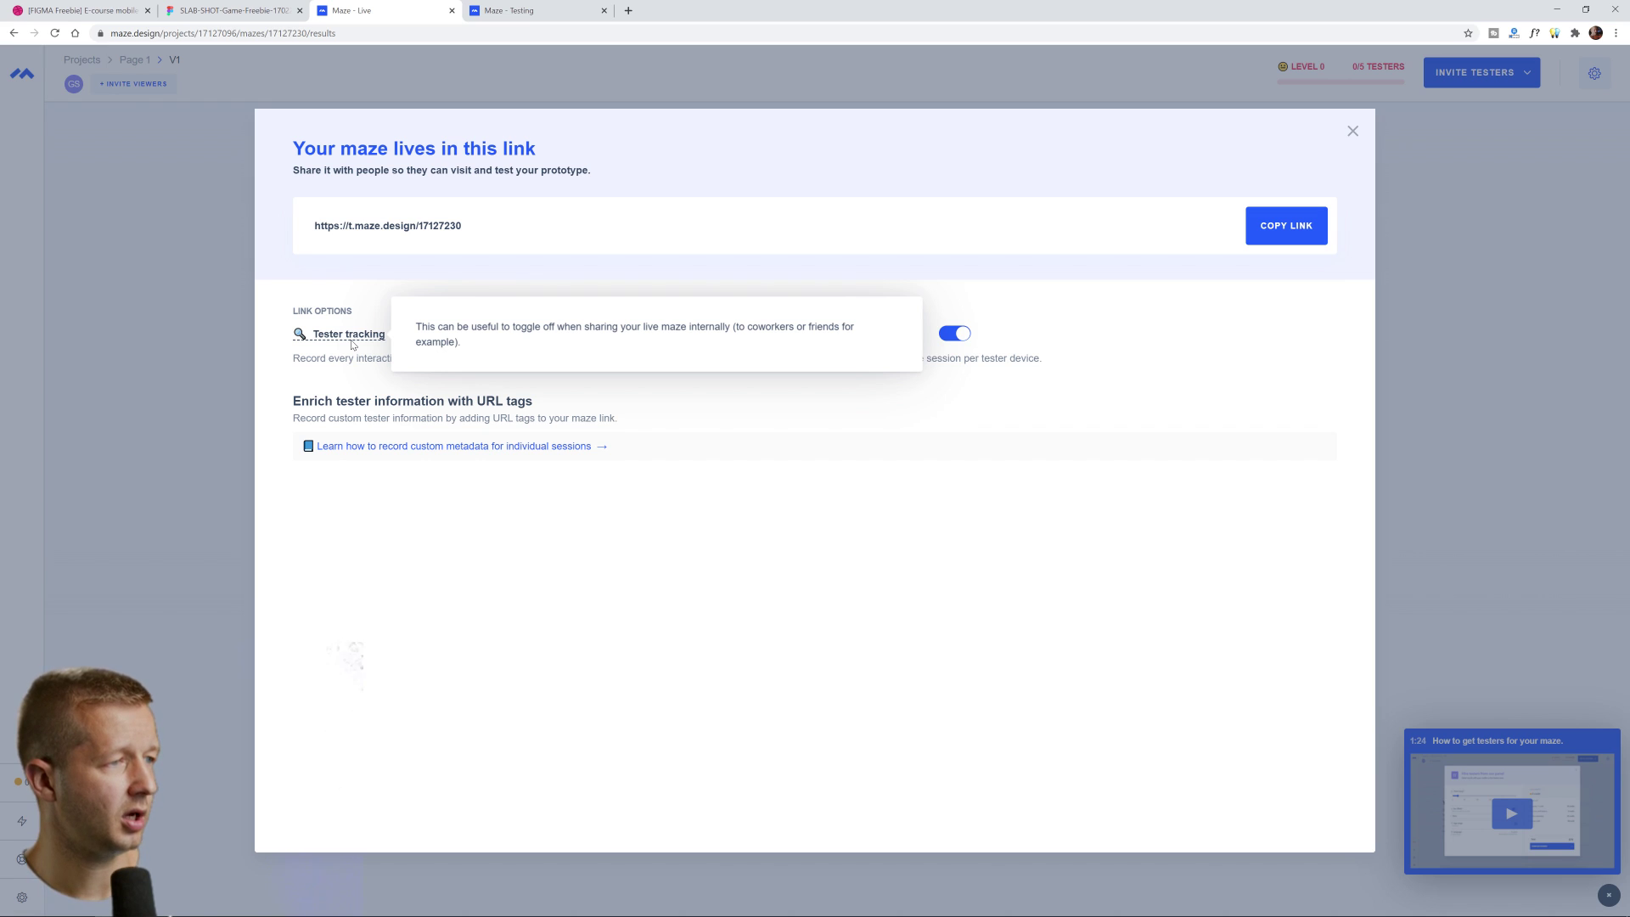
{"action": "mouse_move", "coordinate": [880, 354]}
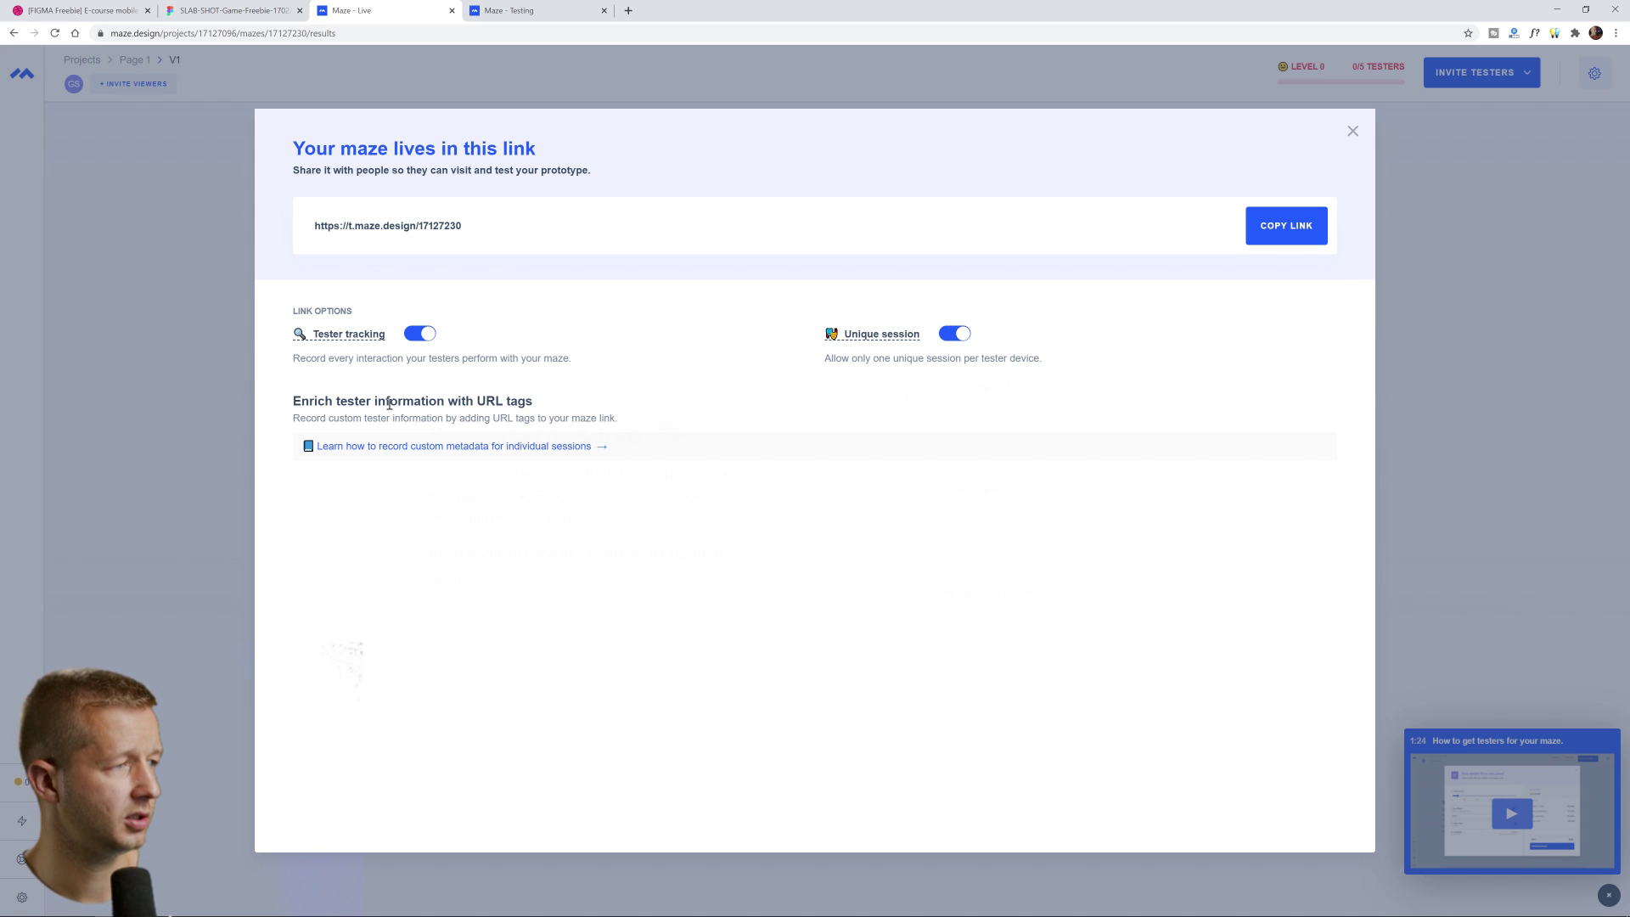
{"action": "left_click", "coordinate": [1352, 131]}
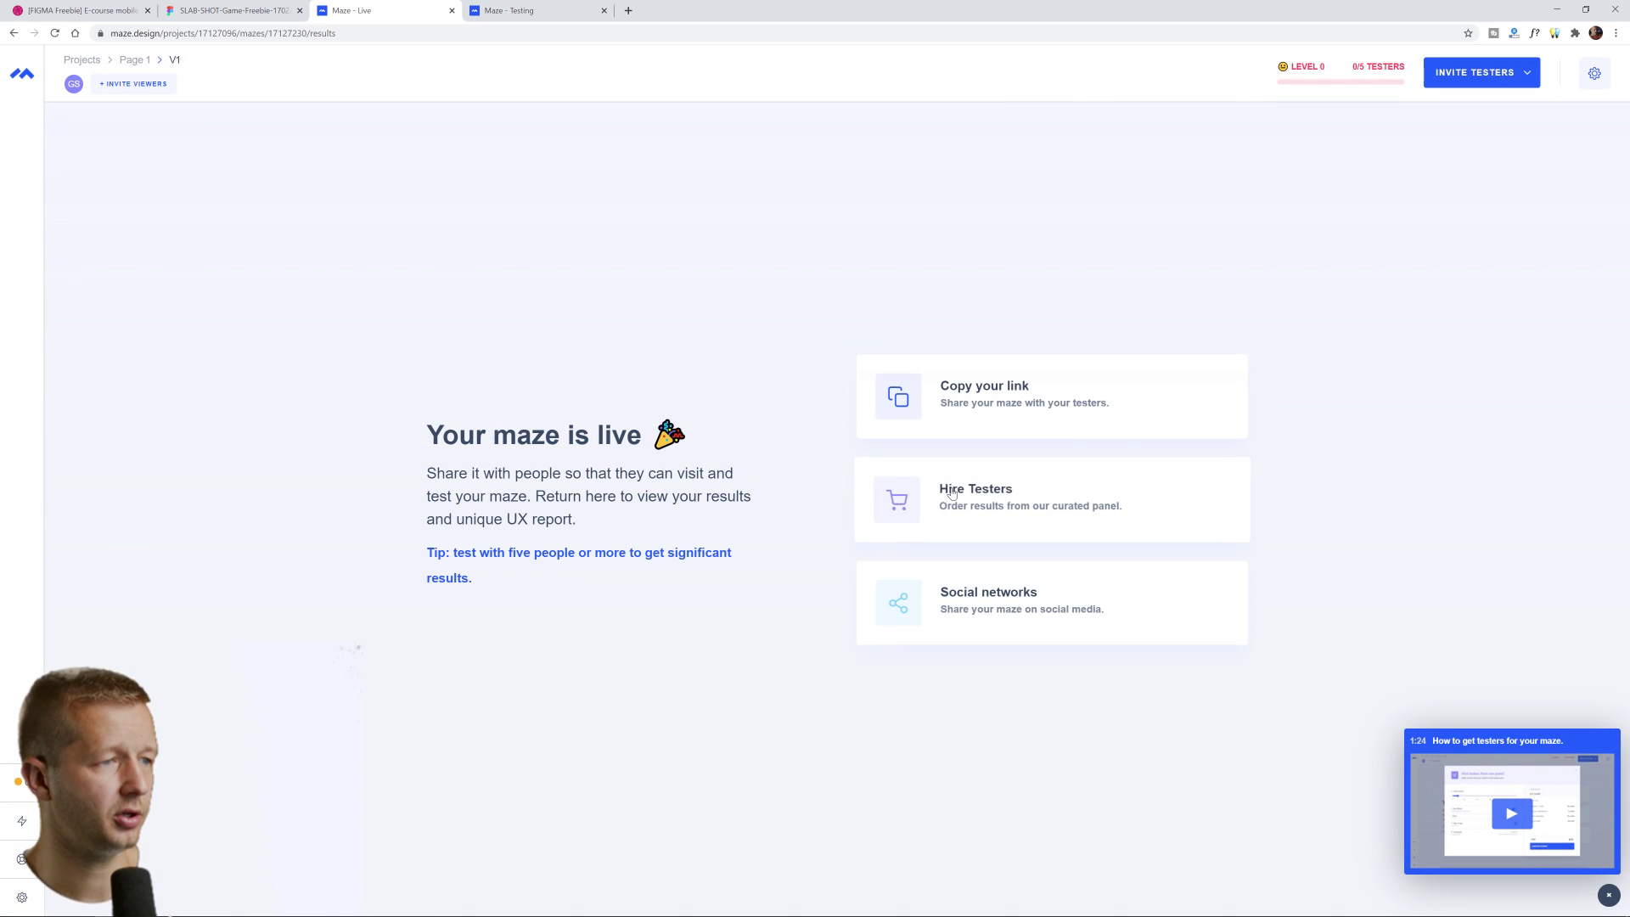
{"action": "left_click", "coordinate": [1026, 518]}
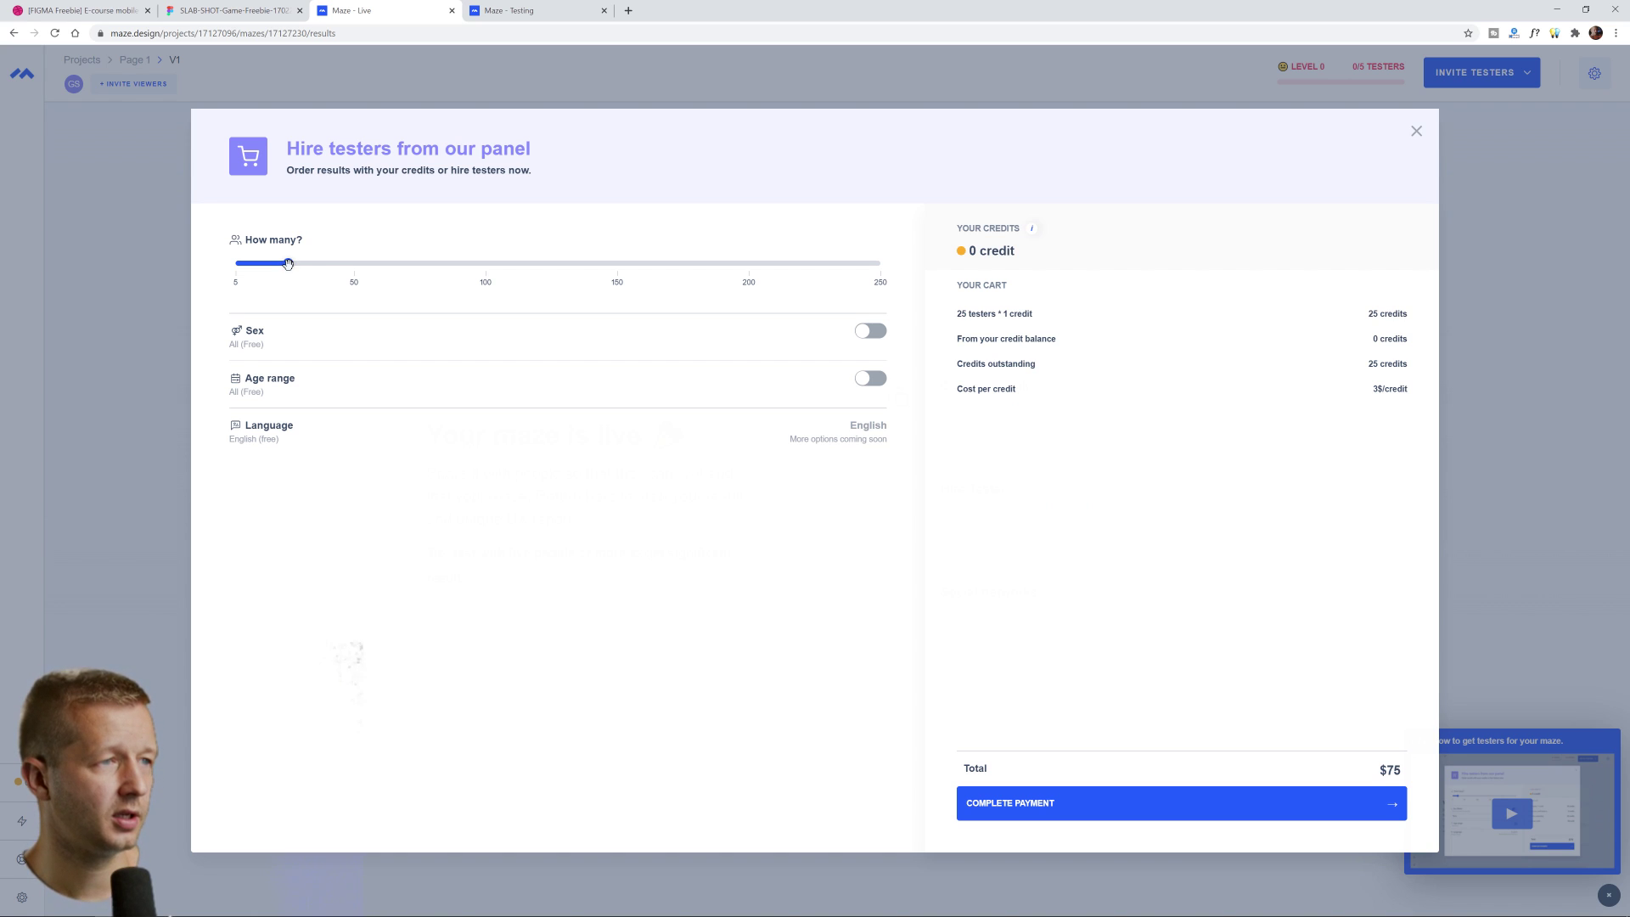
{"action": "left_click_drag", "start_coordinate": [289, 264], "coordinate": [485, 265]}
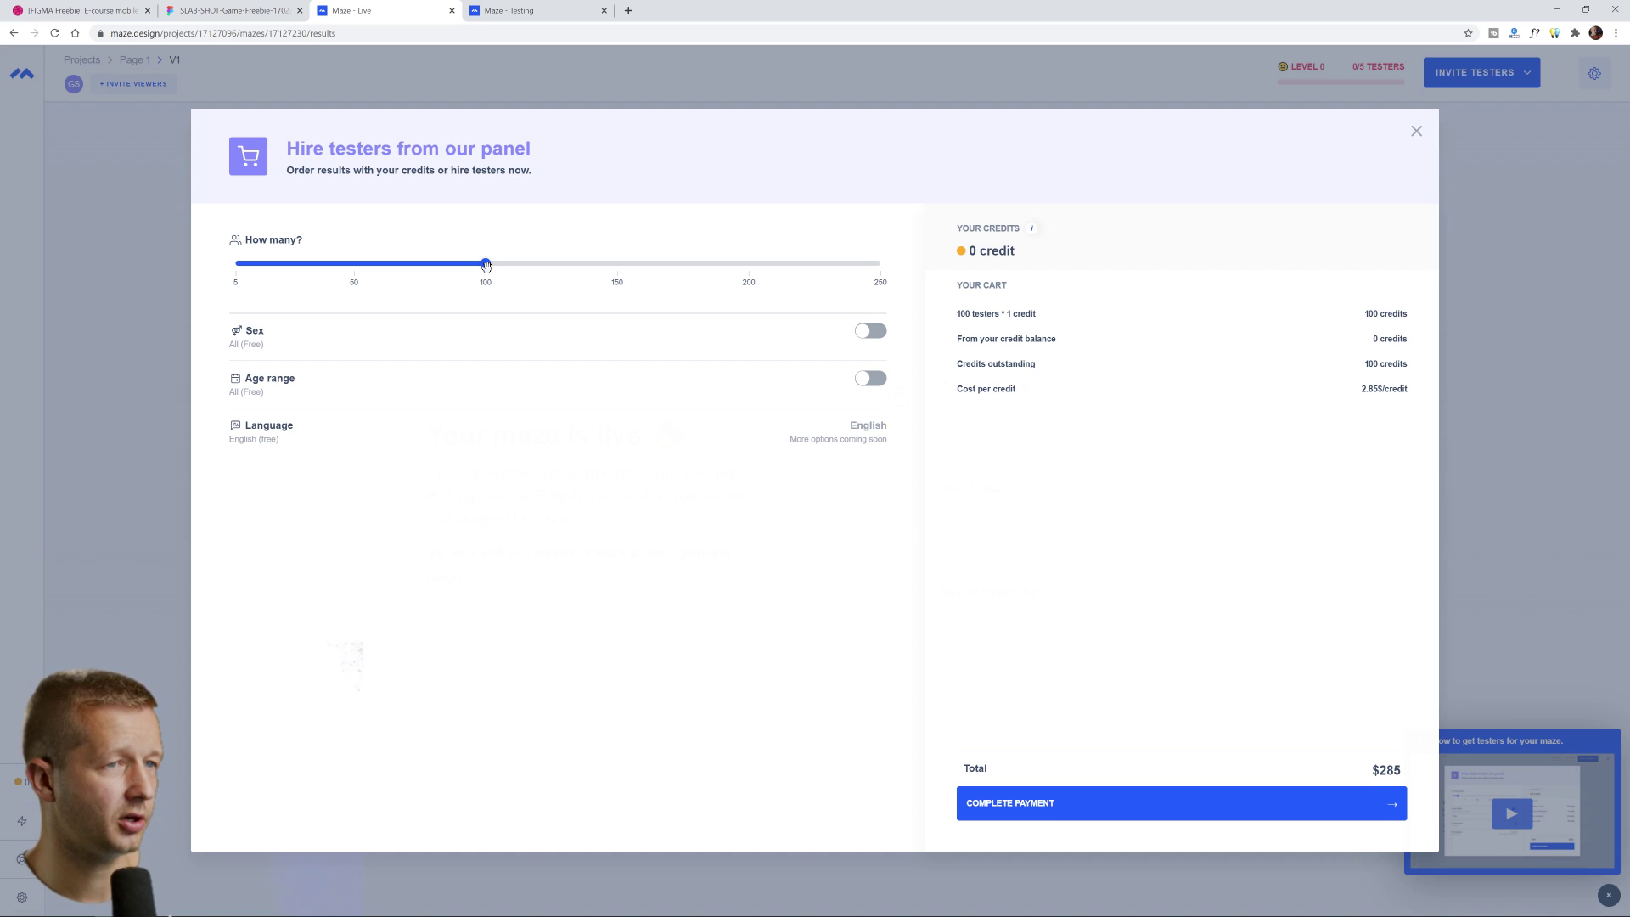
{"action": "triple_click", "coordinate": [1397, 770]}
{"action": "left_click", "coordinate": [1185, 696]}
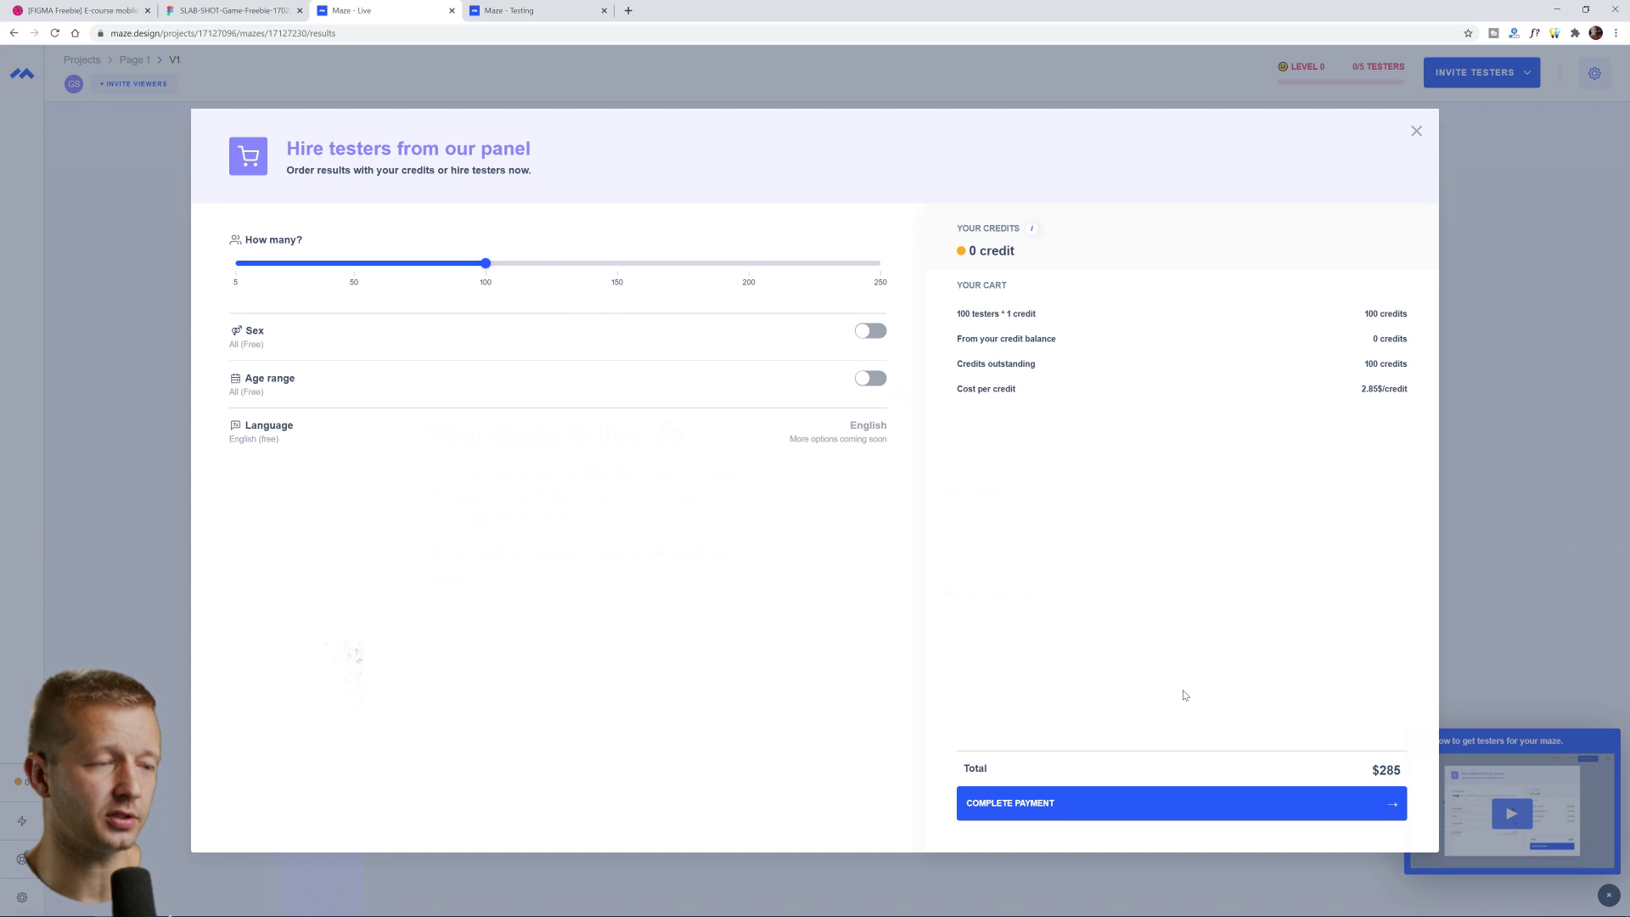
{"action": "left_click_drag", "start_coordinate": [474, 264], "coordinate": [353, 265]}
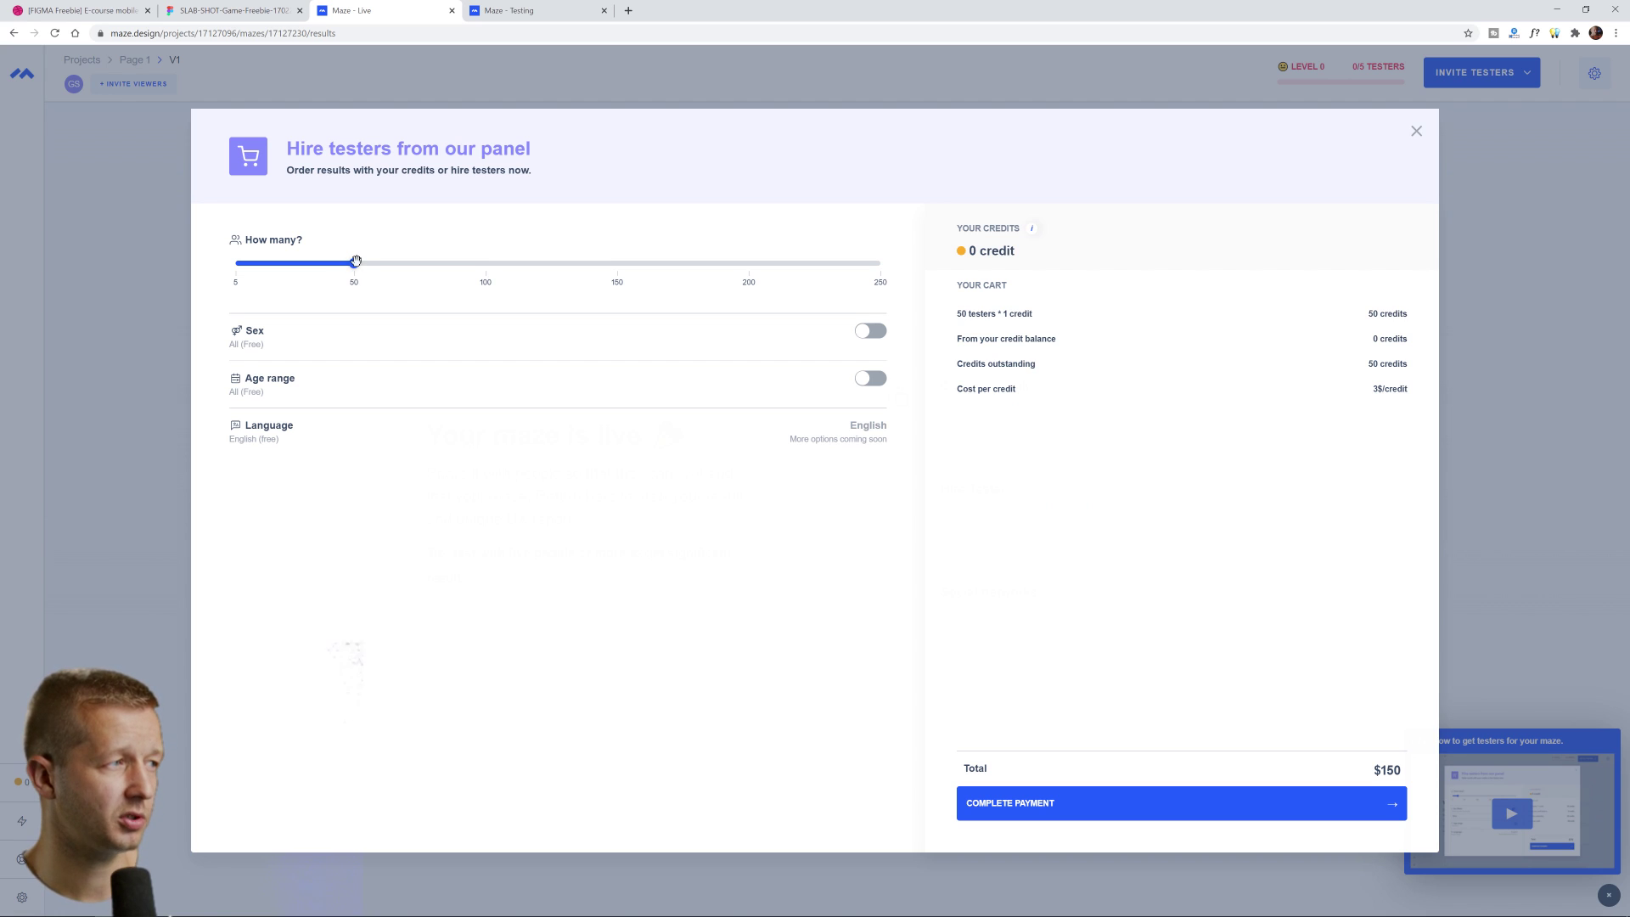
{"action": "mouse_move", "coordinate": [356, 263]}
{"action": "left_mouse_down"}
{"action": "mouse_move", "coordinate": [489, 275]}
{"action": "mouse_move", "coordinate": [617, 263]}
{"action": "mouse_move", "coordinate": [354, 263]}
{"action": "left_mouse_up"}
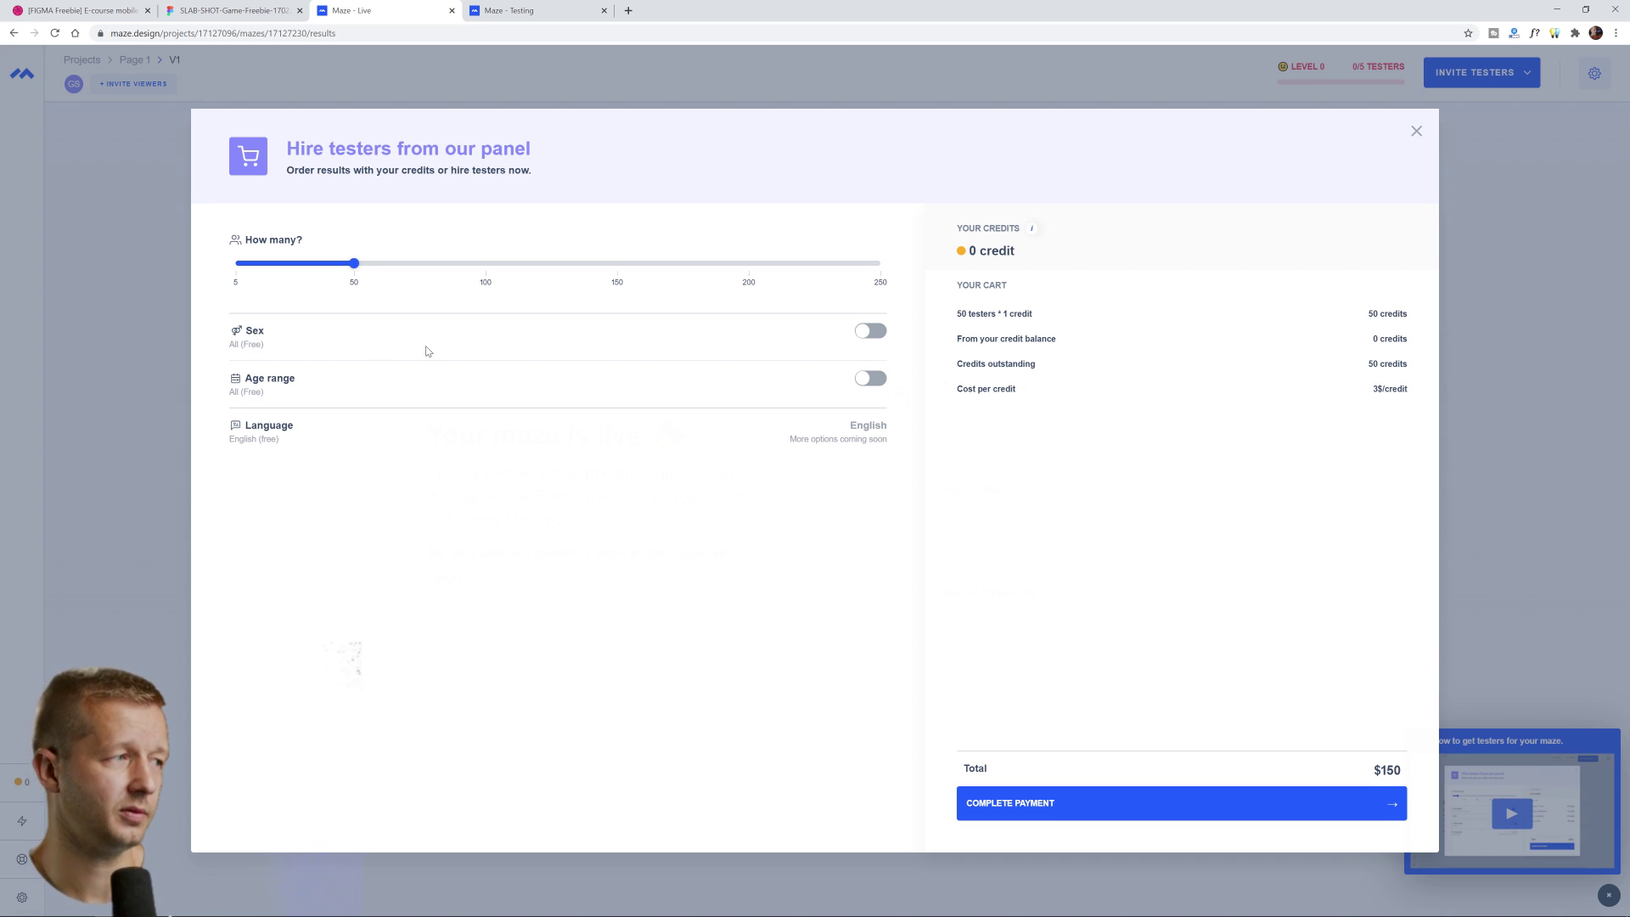
{"action": "left_click", "coordinate": [1416, 130]}
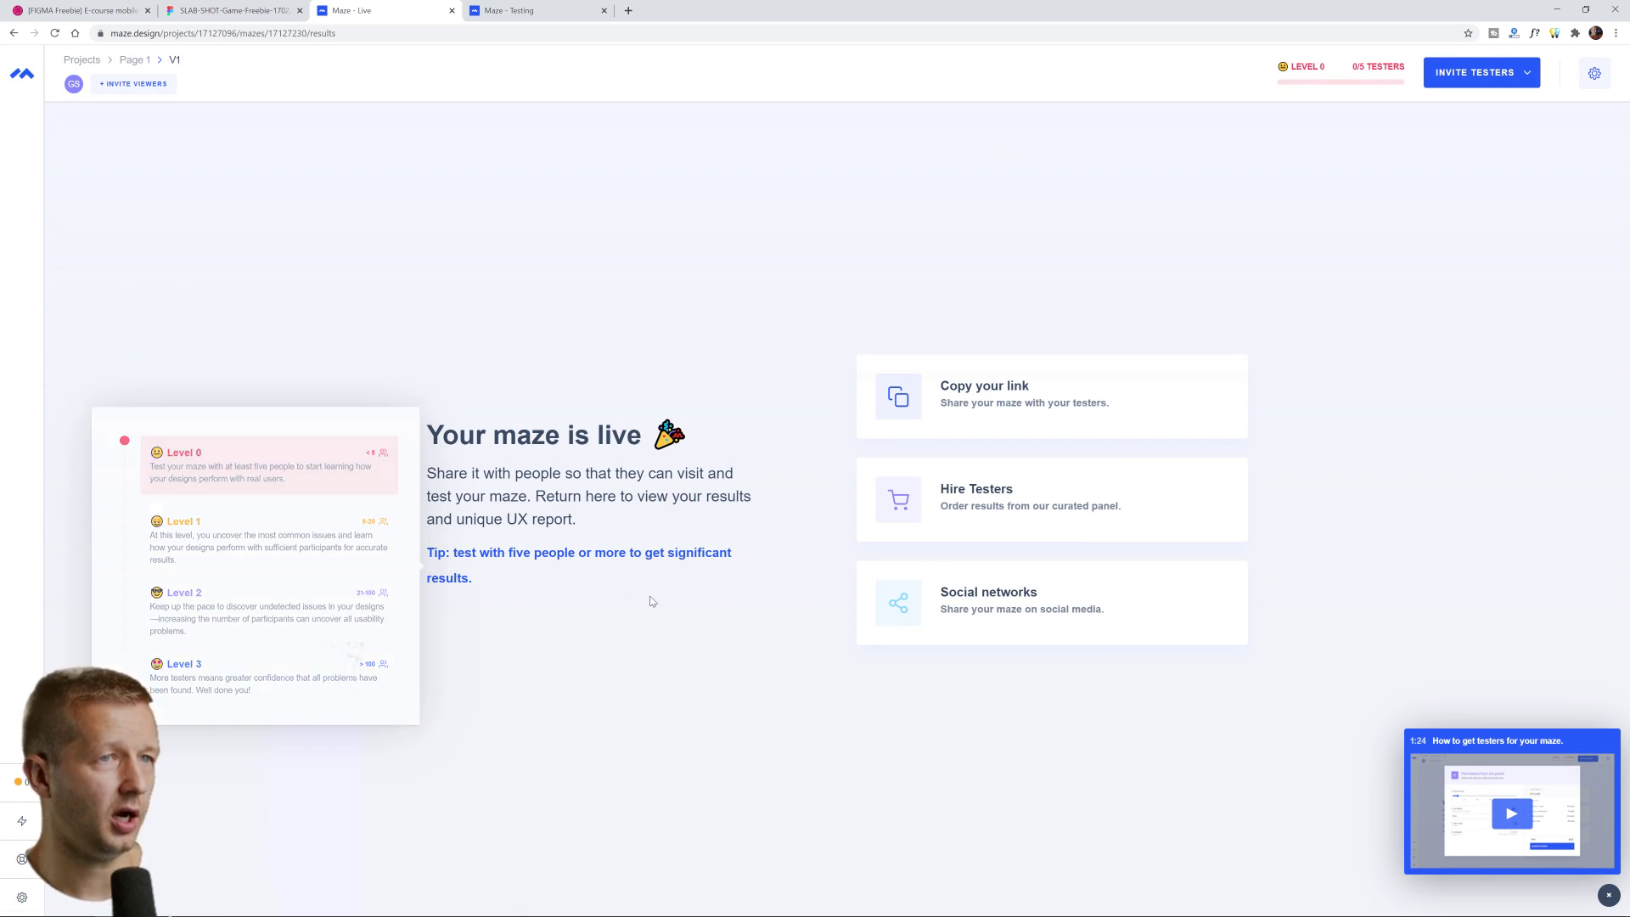
Show the levels popover on the LEVEL 0 / 0/5 TESTERS progress bar
{"action": "mouse_move", "coordinate": [1357, 76]}
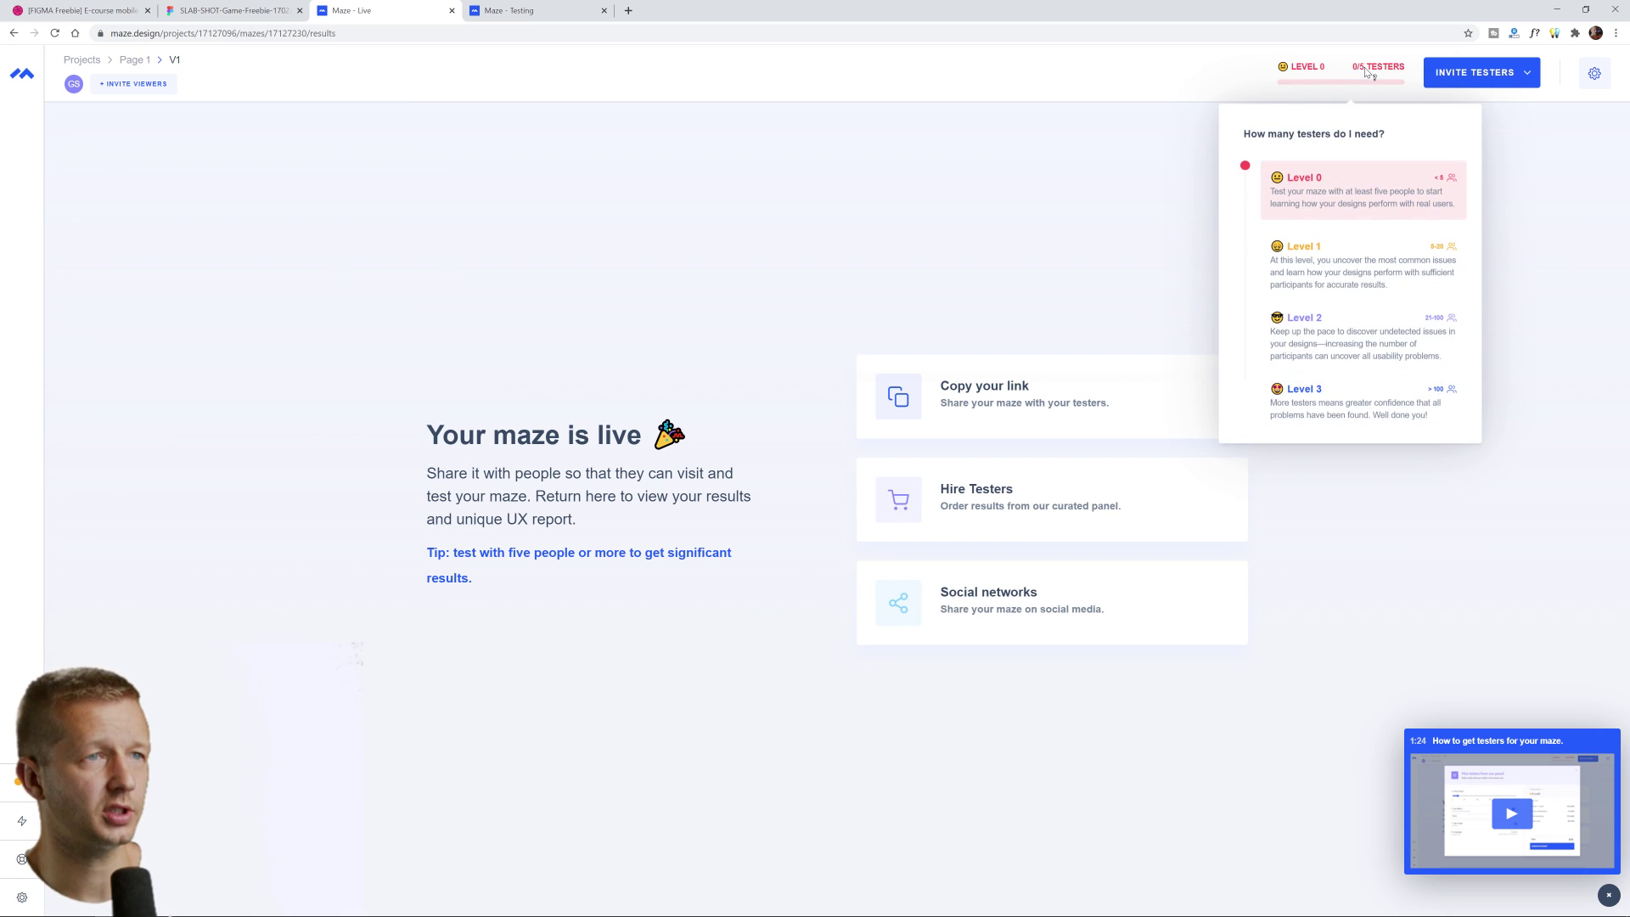